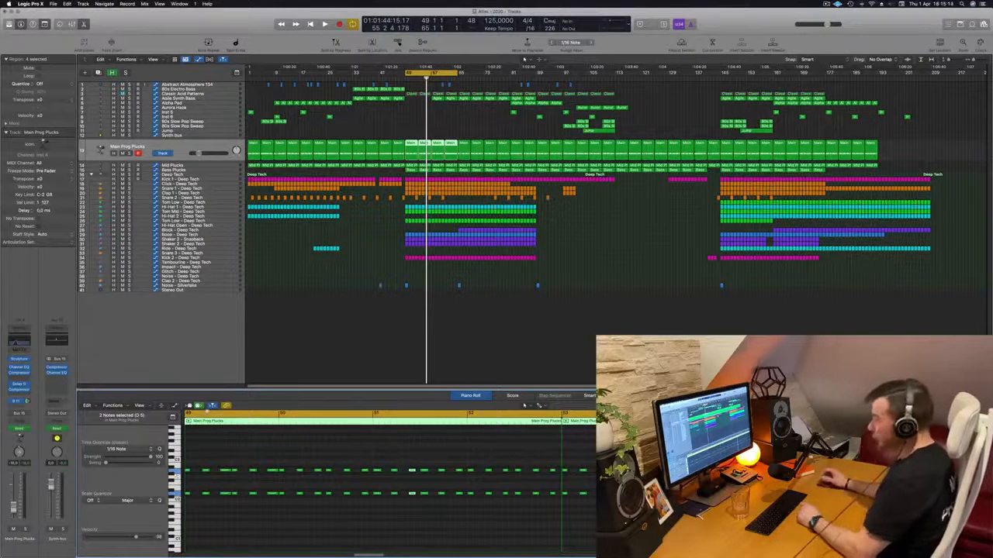
- Solo and play the Main Prog Plucks track with its Channel EQ window open beside the track list
click(623, 247)
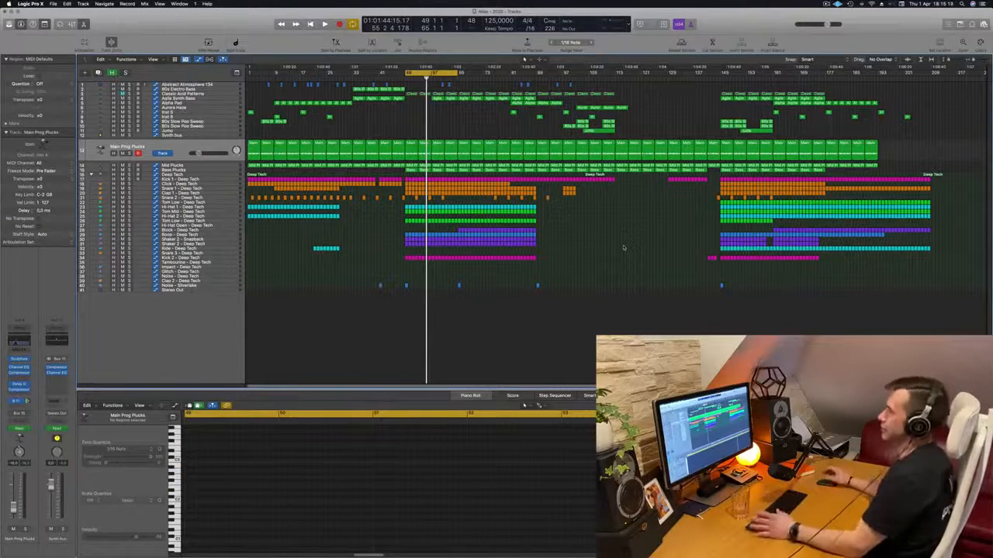
click(216, 147)
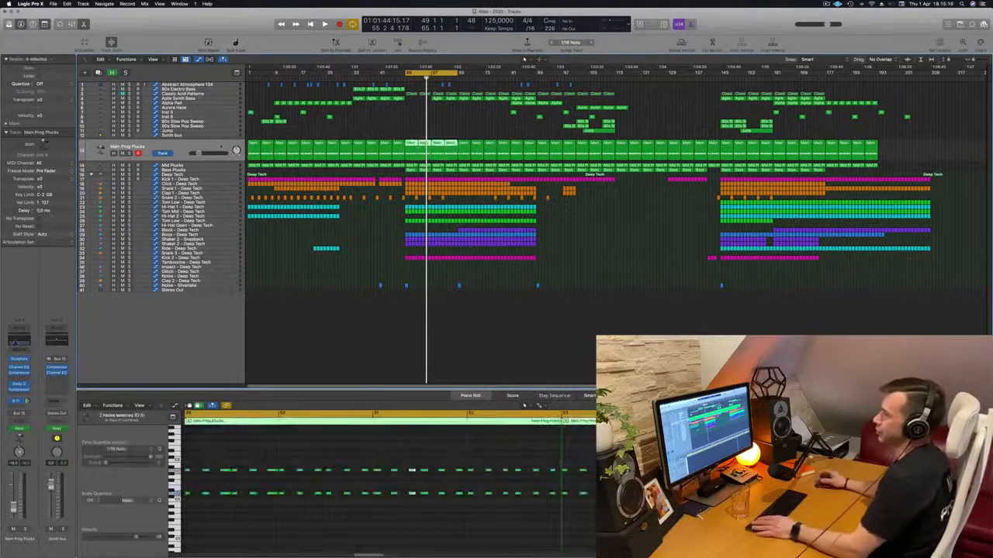
key(s)
key(space)
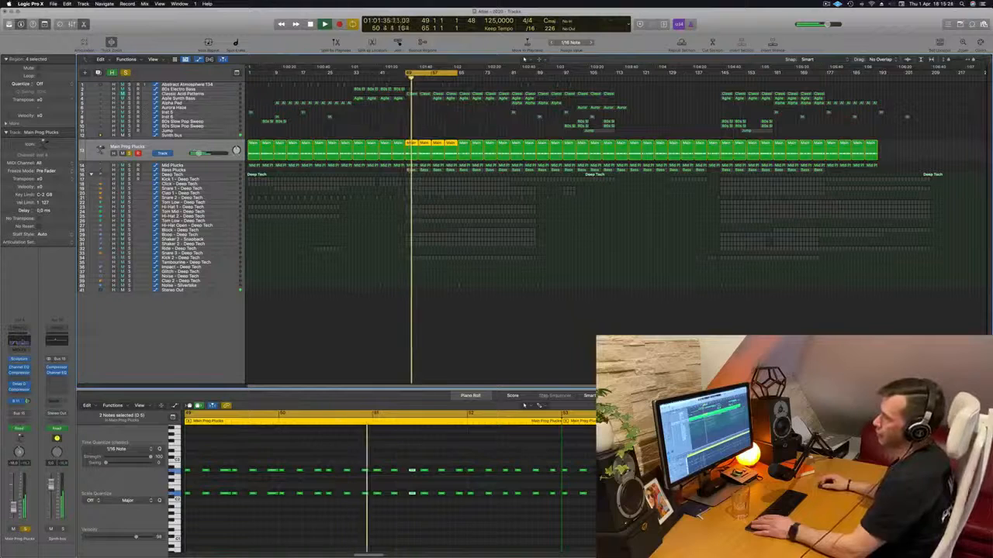
click(21, 341)
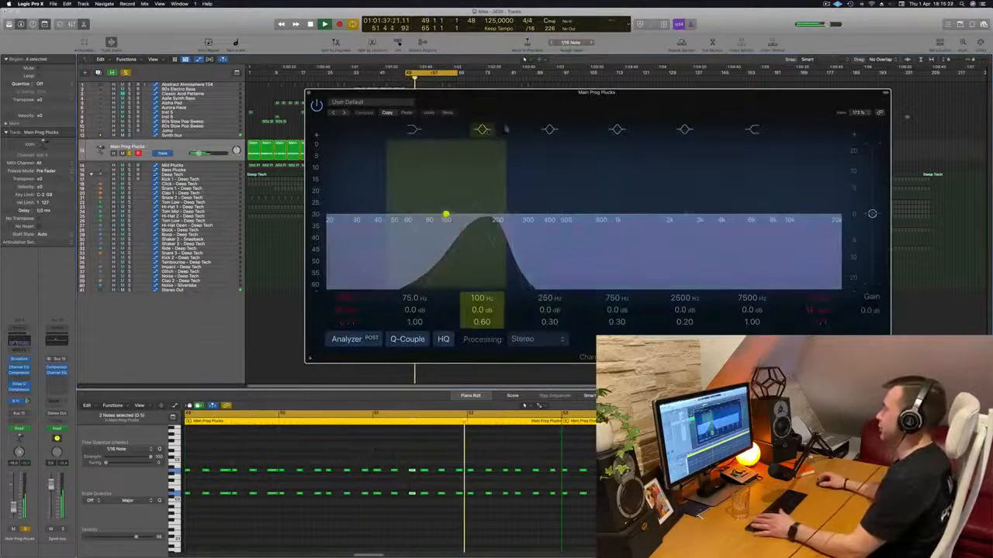
drag(496, 92, 544, 193)
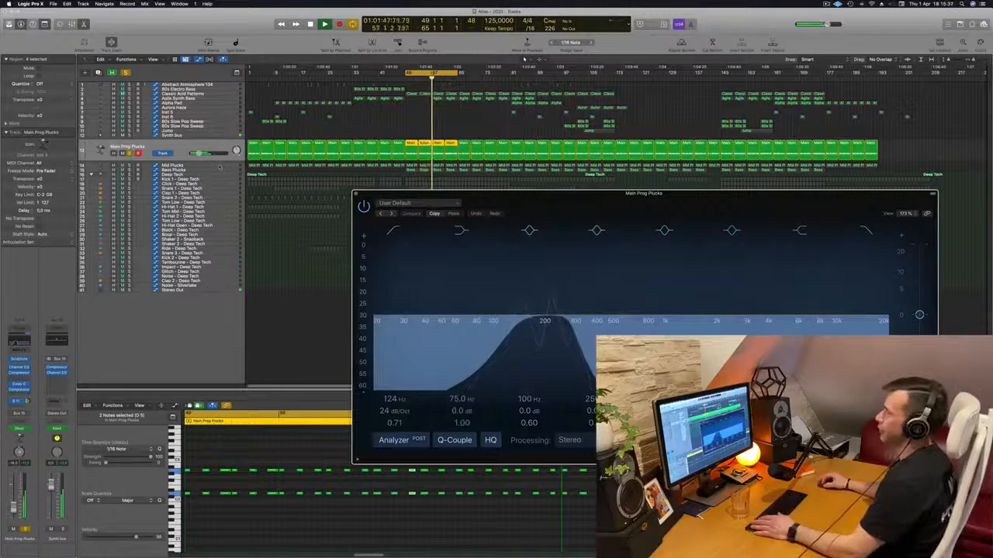
- Solo the Mid Plucks track too and open its Channel EQ alongside the Main Prog Plucks EQ
key(Down)
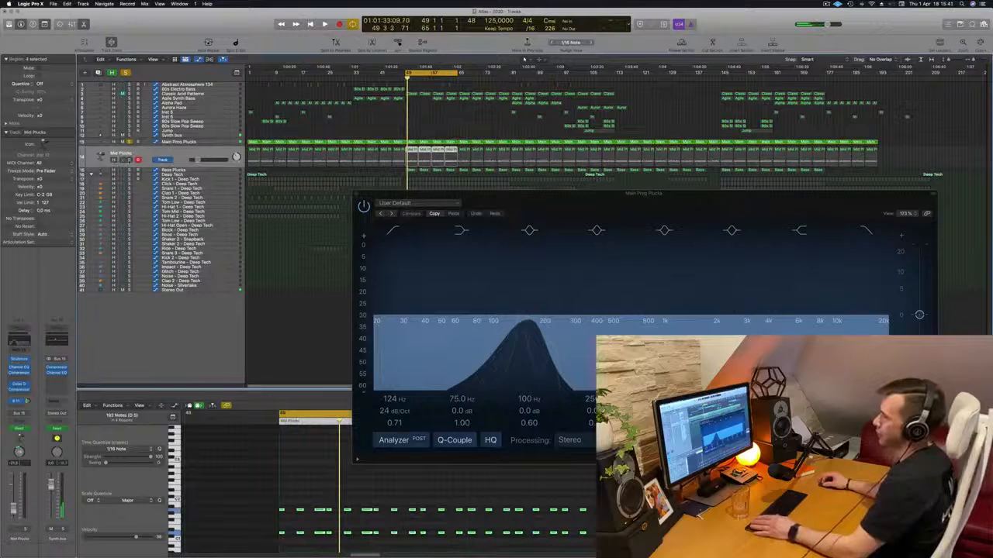
click(142, 155)
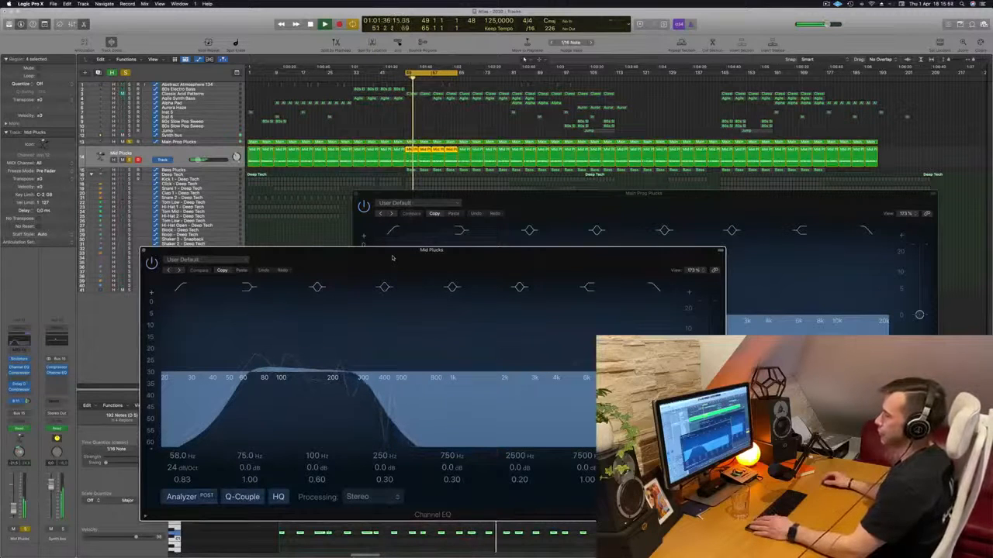
drag(393, 257, 292, 255)
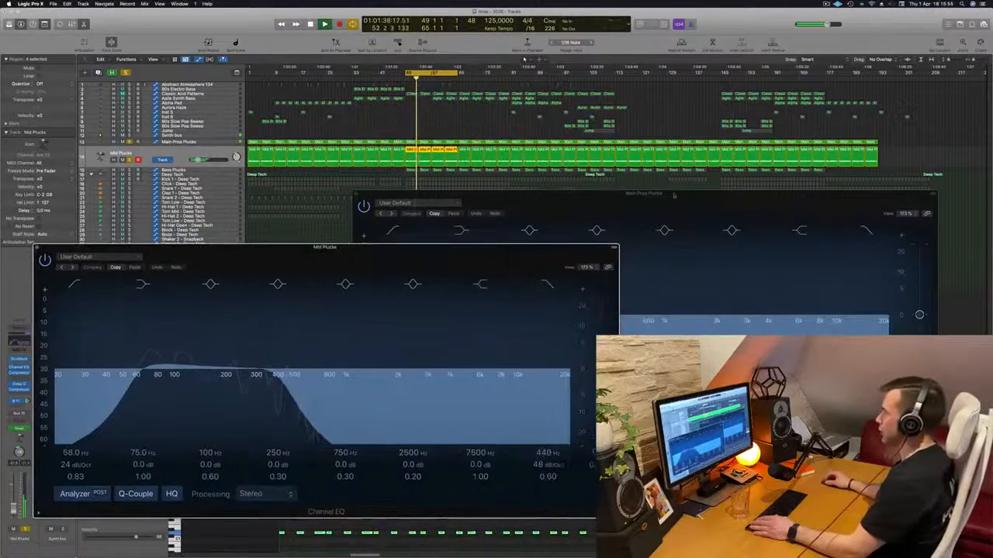
drag(667, 206, 705, 198)
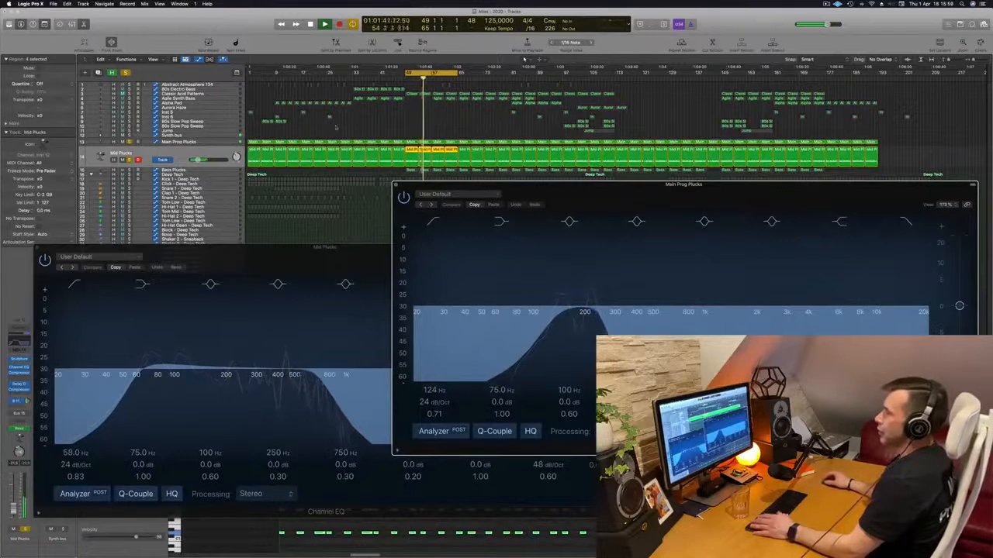
- Add the Bass Plucks track to the soloed playback and move both EQ windows out of the way
click(220, 171)
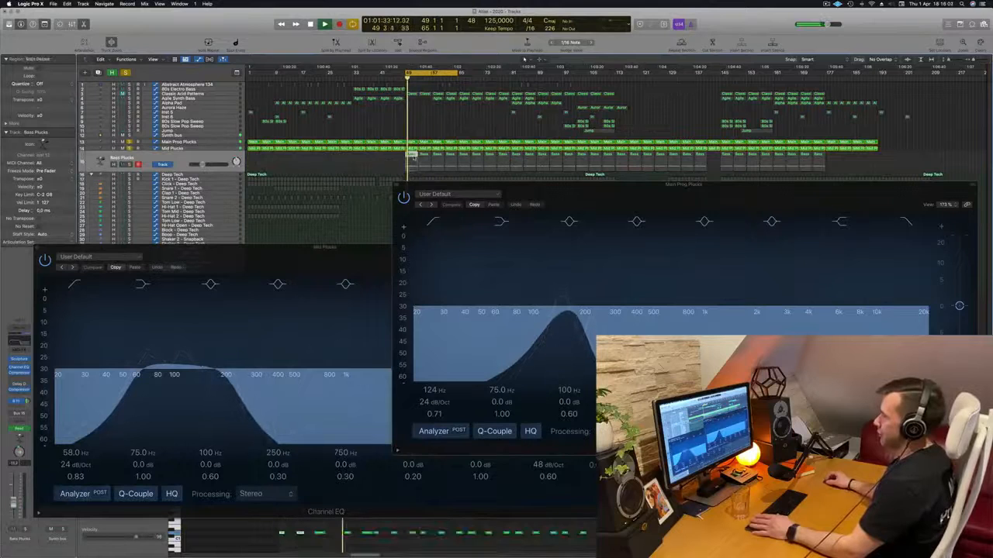
drag(322, 249, 936, 210)
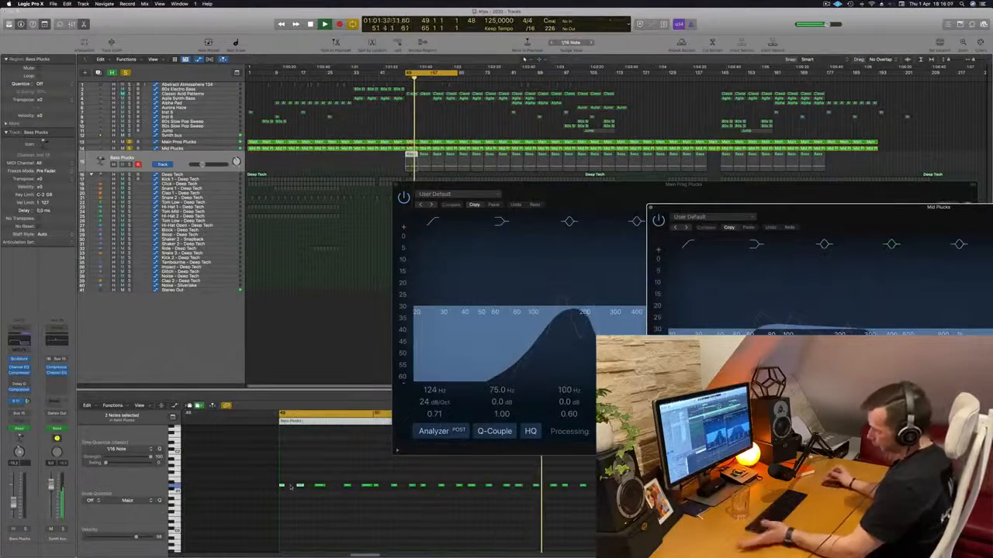
drag(535, 198, 477, 221)
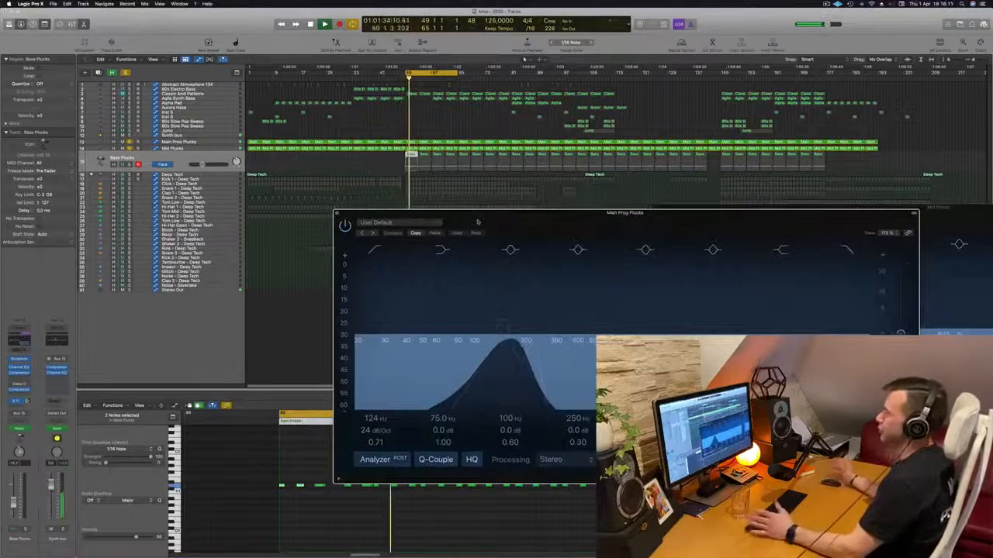
click(130, 164)
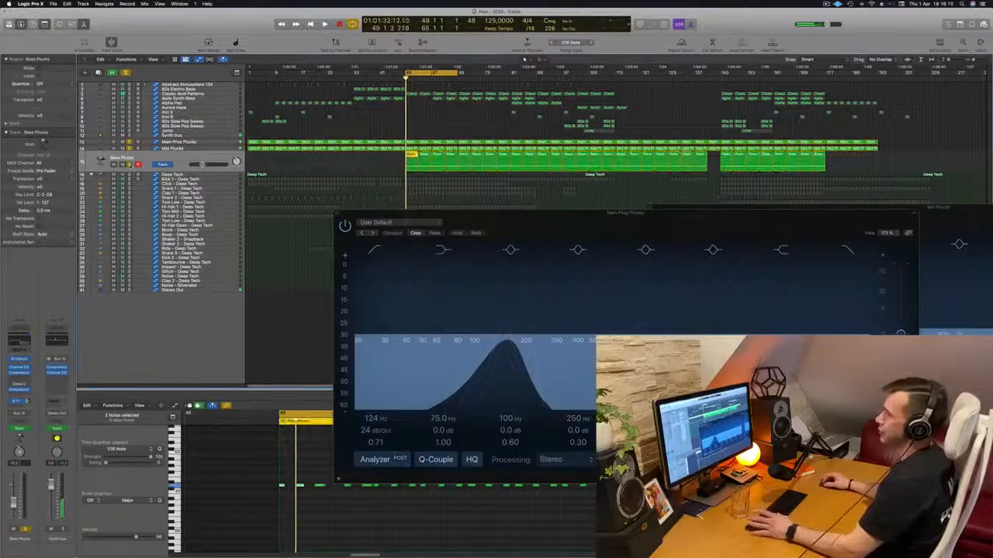
key(space)
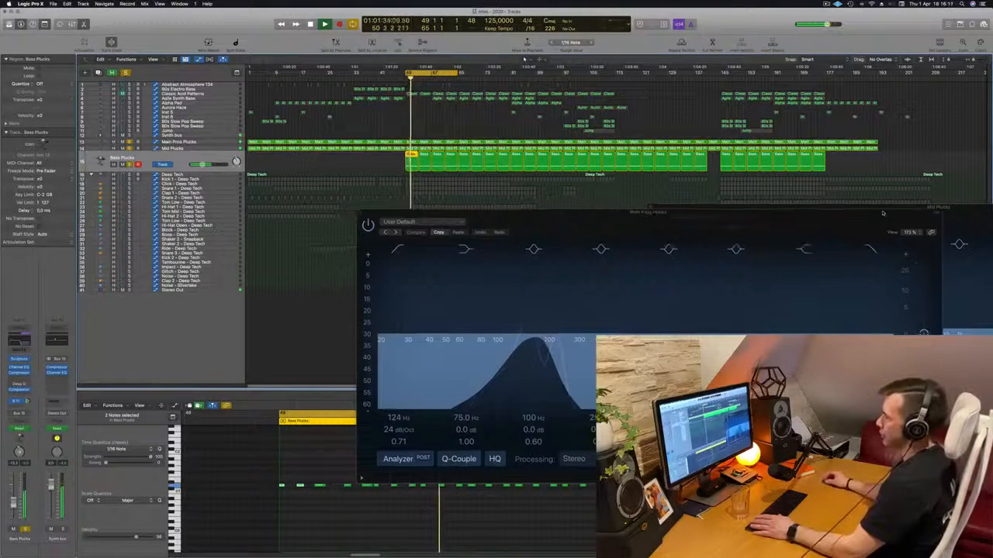
drag(533, 227, 882, 212)
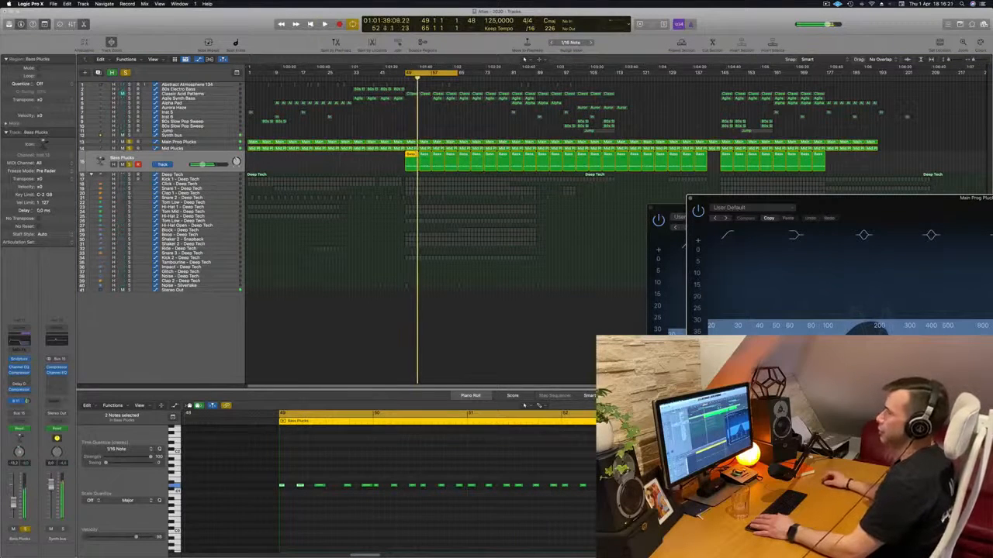
- Solo the Kick 1 - Deep Tech track and play it together with the three plucks tracks
click(212, 179)
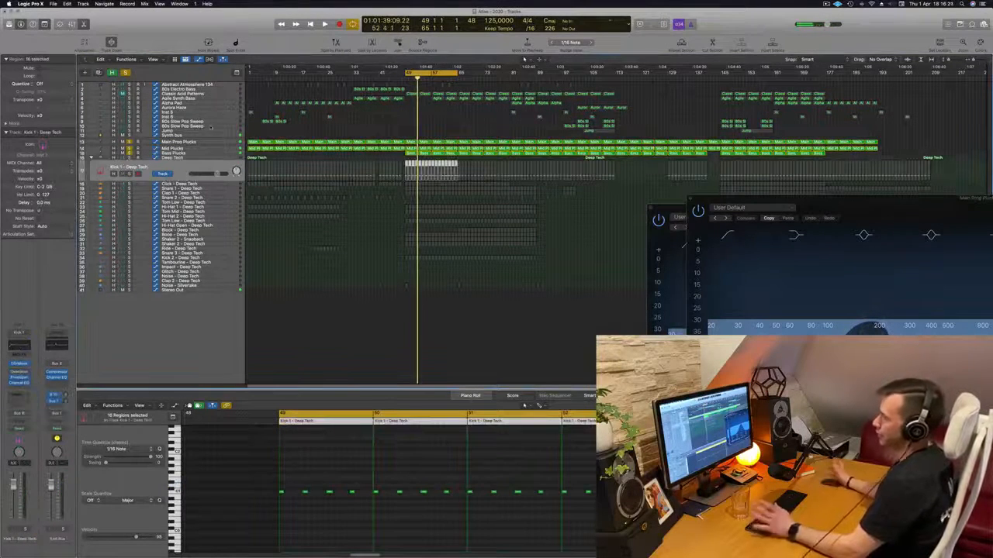
key(space)
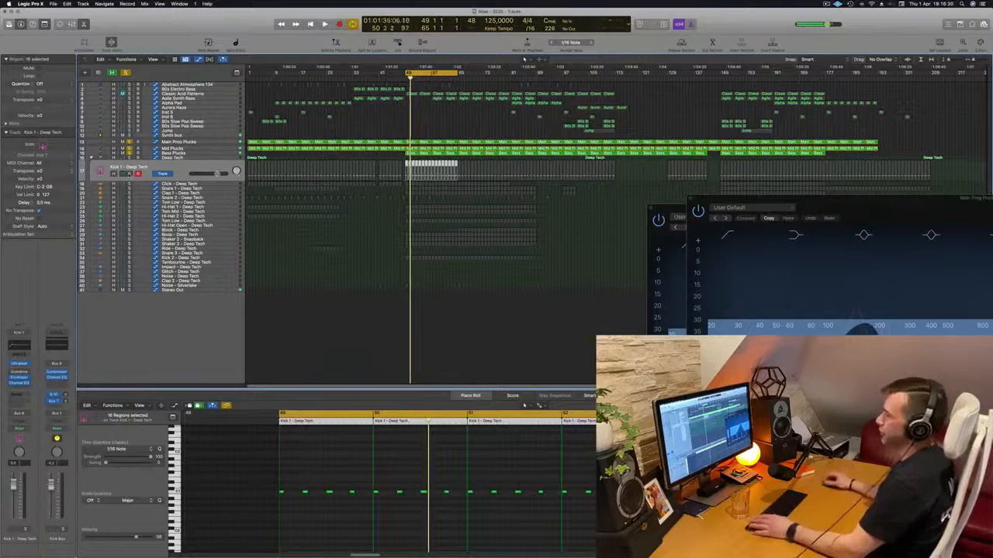
key(ctrl+m)
key(space)
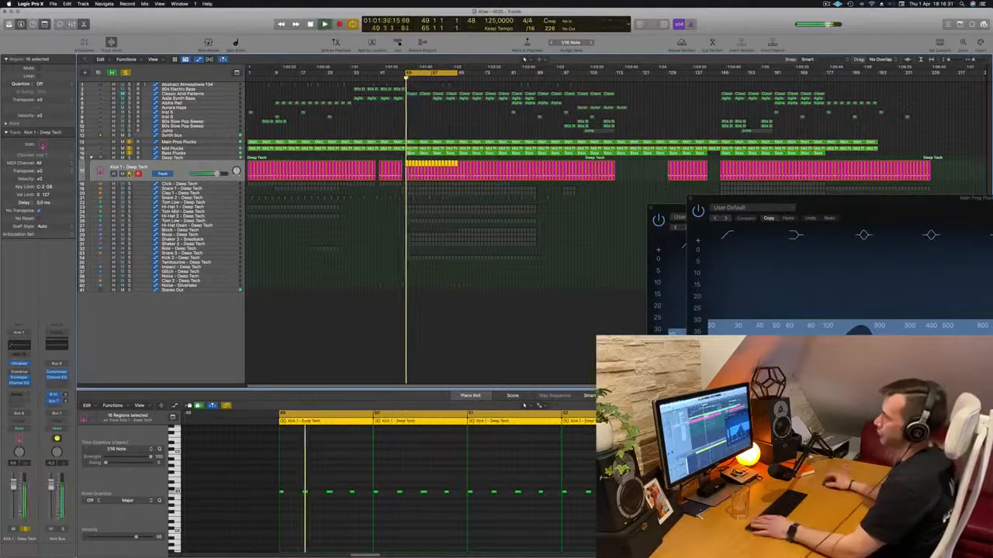
- Open the Compressor on the Synth bus and place its window clear of the track list
drag(847, 210, 646, 239)
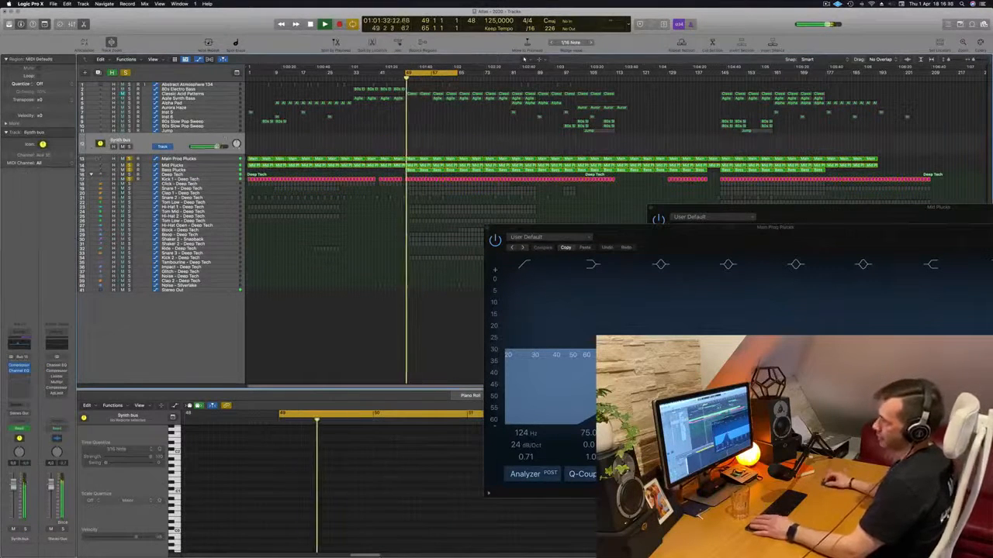
click(20, 366)
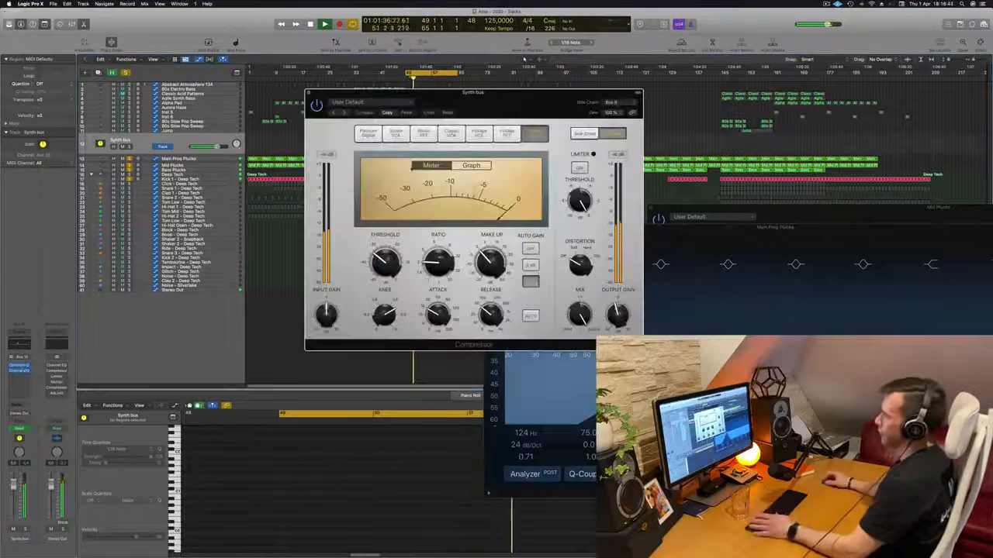
drag(541, 119, 791, 196)
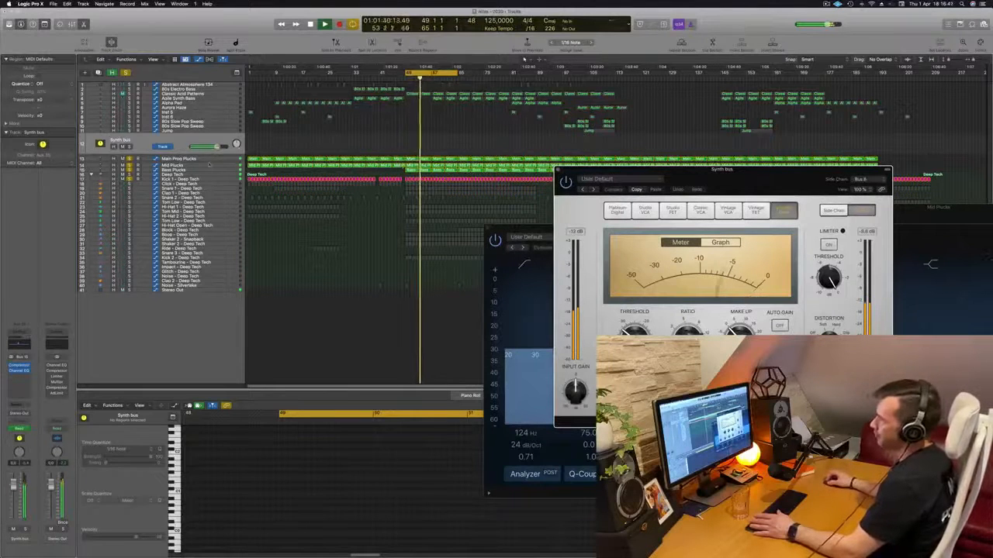
- Go through the Mid, Bass and Main Prog Plucks tracks and the Synth bus during playback to compare their channel strips
click(207, 167)
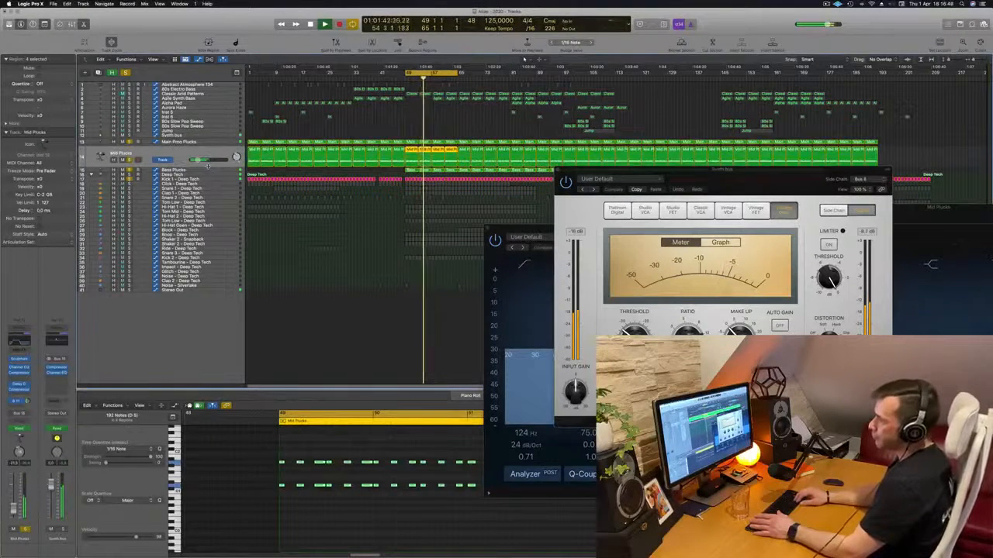
click(208, 169)
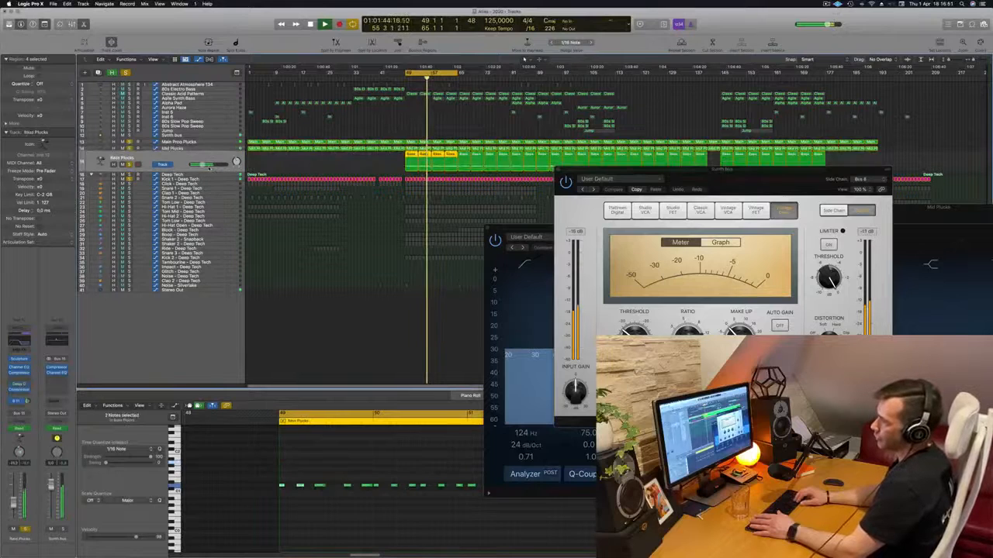
key(Up)
key(Up)
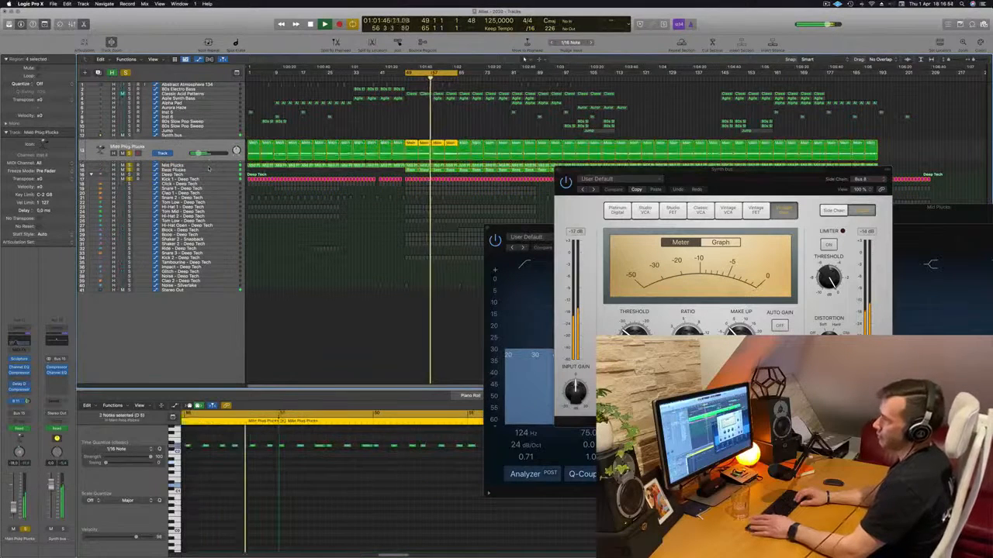
key(Up)
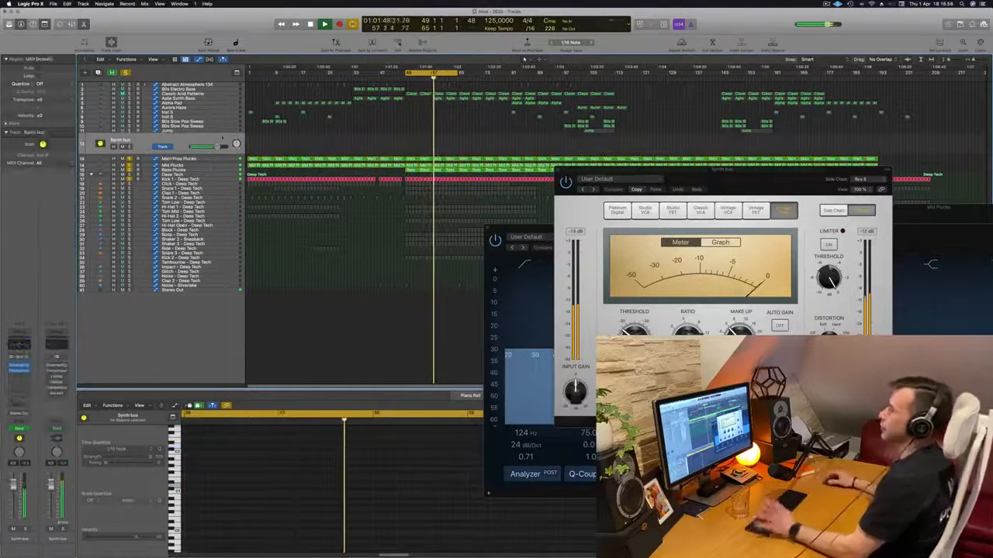
- Show the Channel EQ High Cut Frequency automation on the Main Prog Plucks track and enlarge it around the cycle range
click(211, 157)
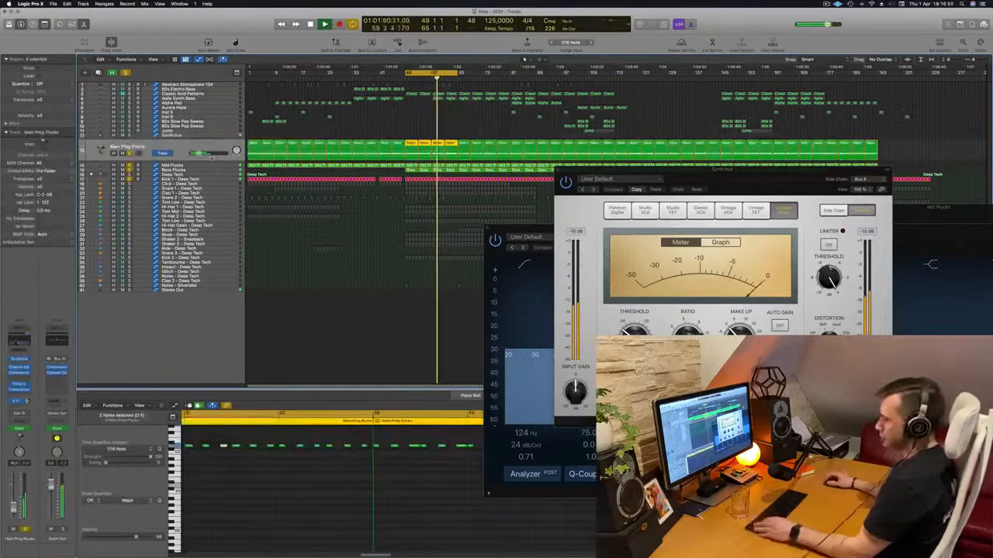
key(a)
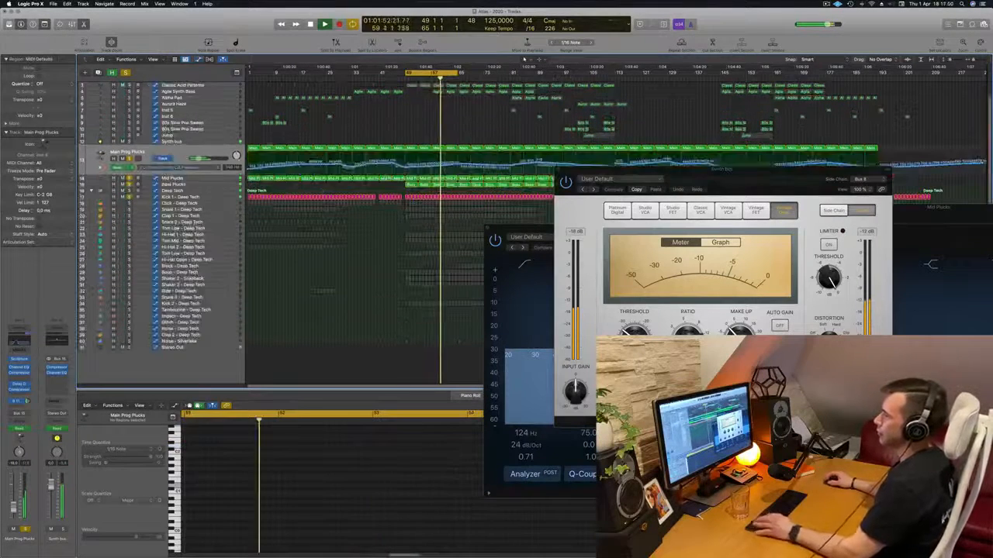
drag(686, 170, 760, 169)
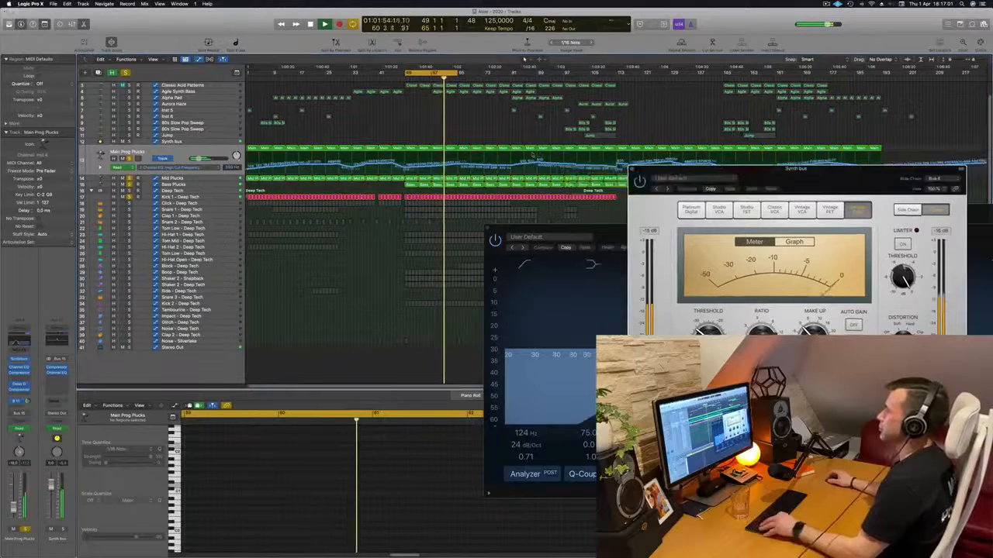
key(super+Right)
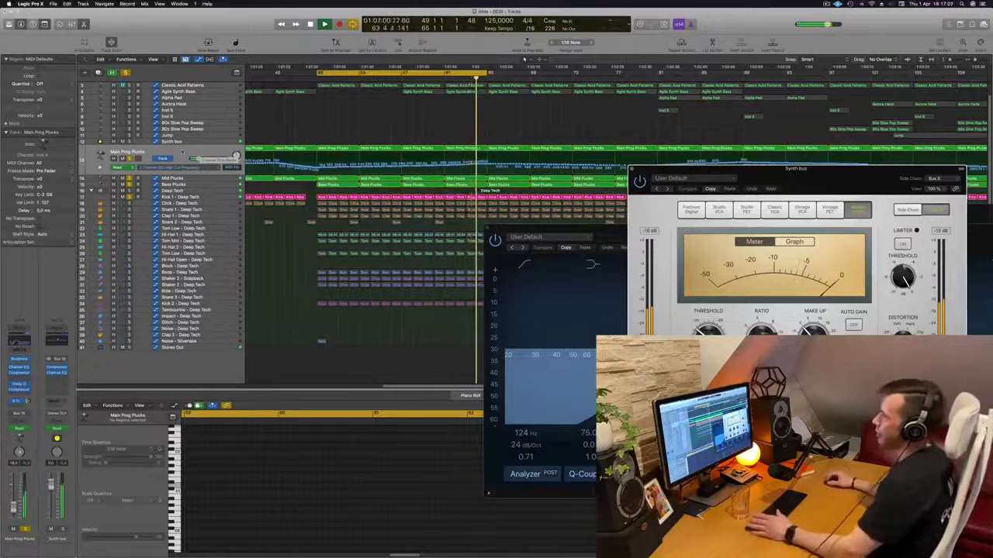
- Close the Main Prog Plucks EQ window and replay the soloed tracks from the start of the cycle range
click(200, 155)
click(488, 229)
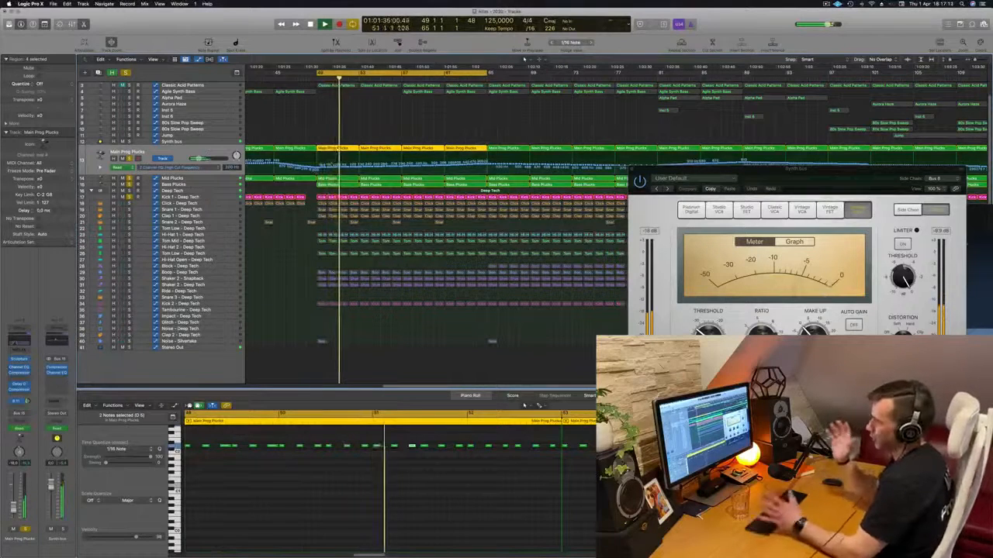
click(279, 262)
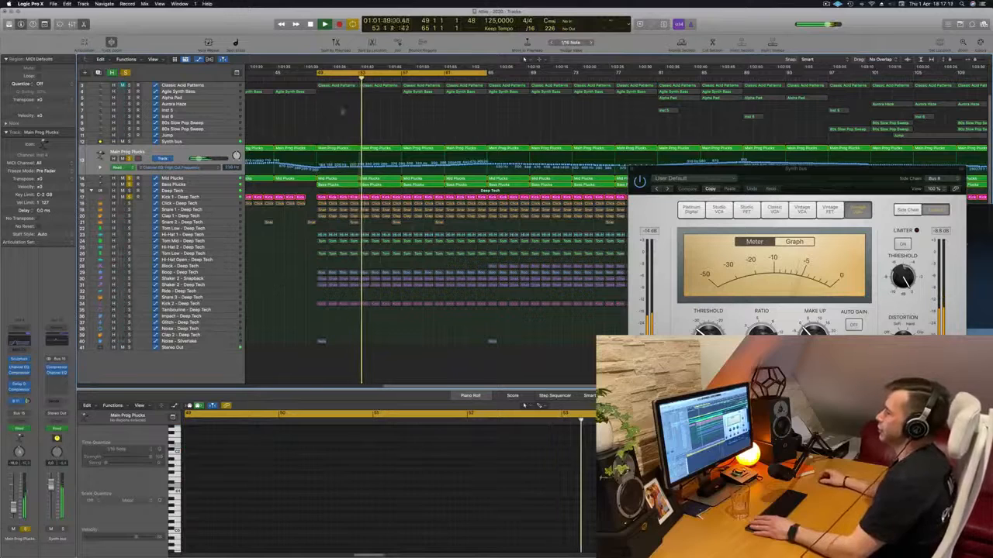
key(space)
key(space)
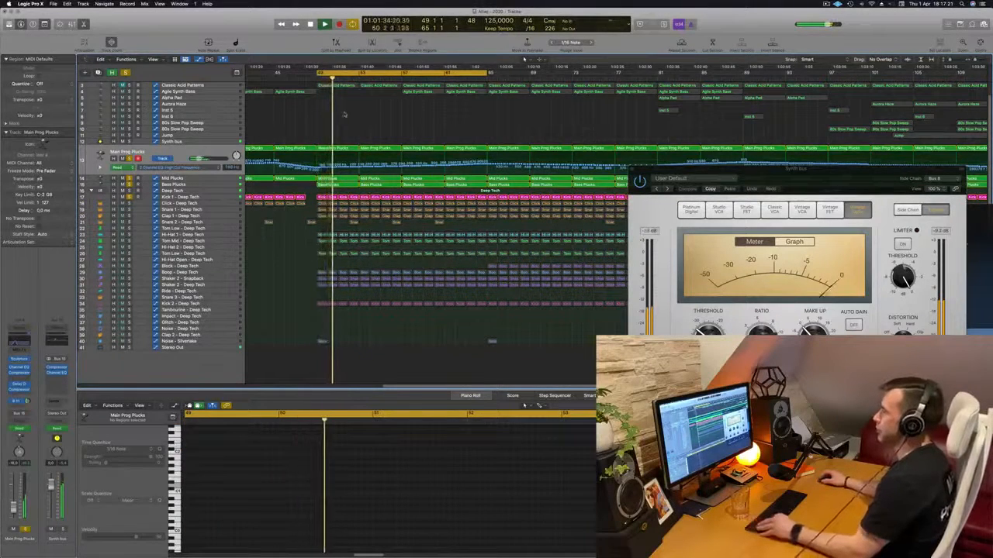
- Clear all track solos and extend the cycle range to run from bar 49 through the section starting at bar 81
scroll(344, 113, down, 5)
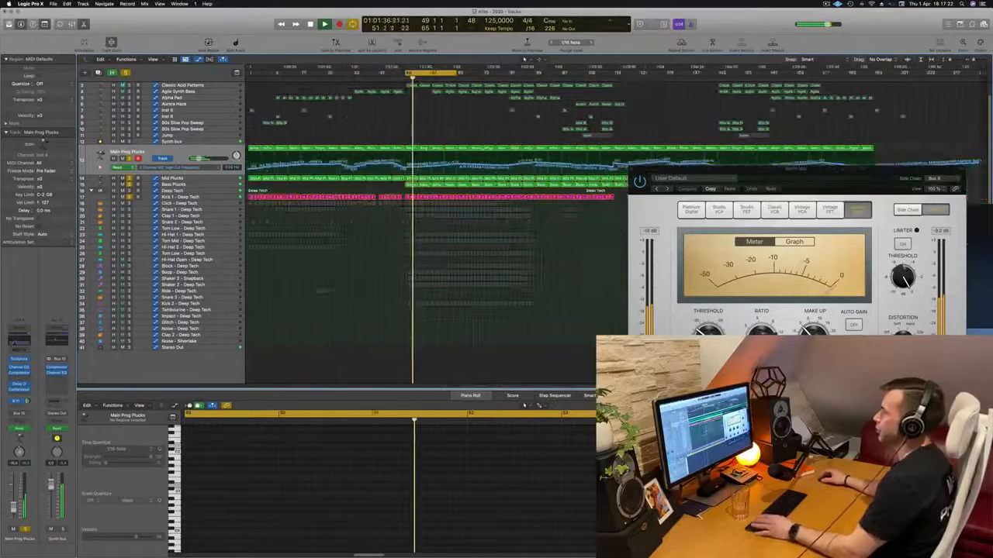
drag(434, 75, 541, 79)
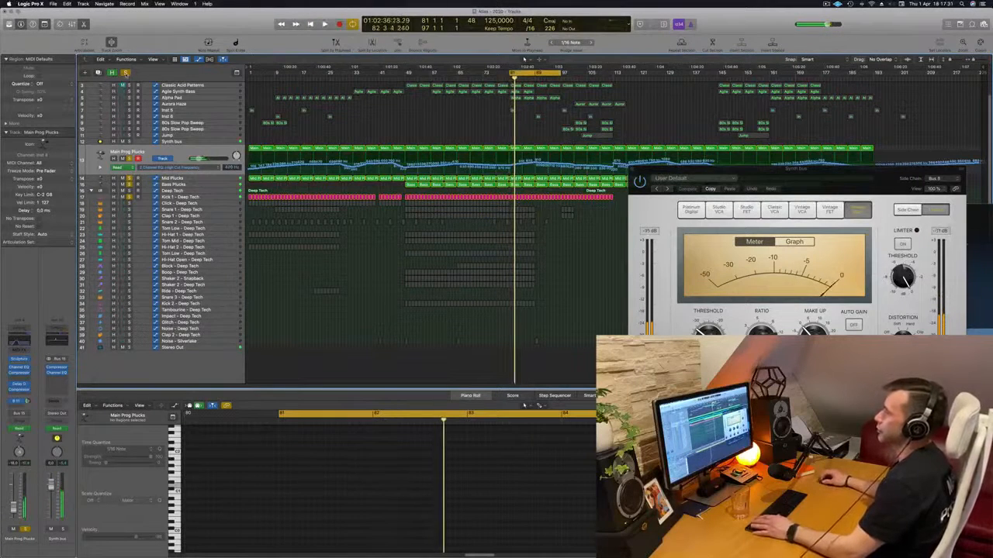
key(s)
drag(521, 81, 357, 121)
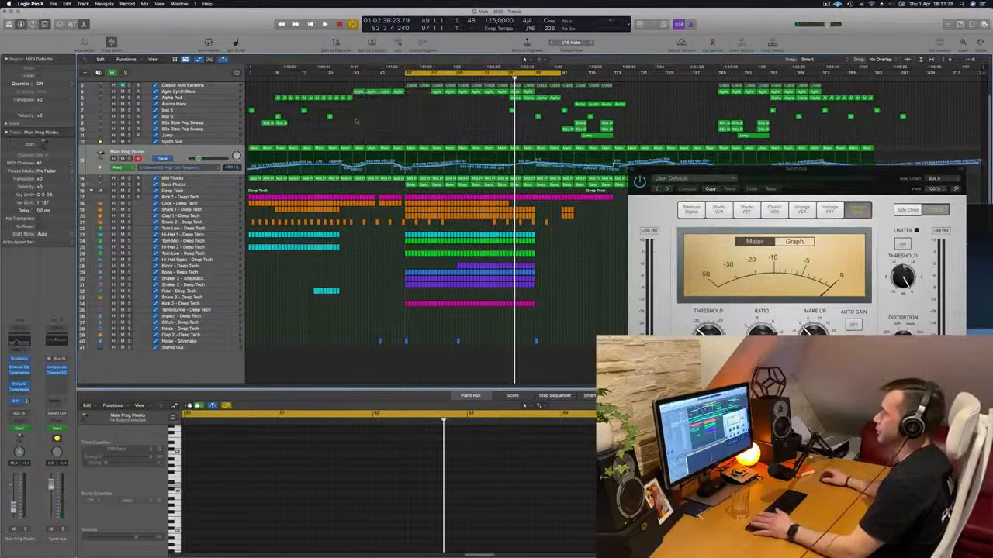
- Play the full arrangement from bar 49 and select the Hi-Hat 2 and Tom Mid tracks in the Deep Tech stack
key(space)
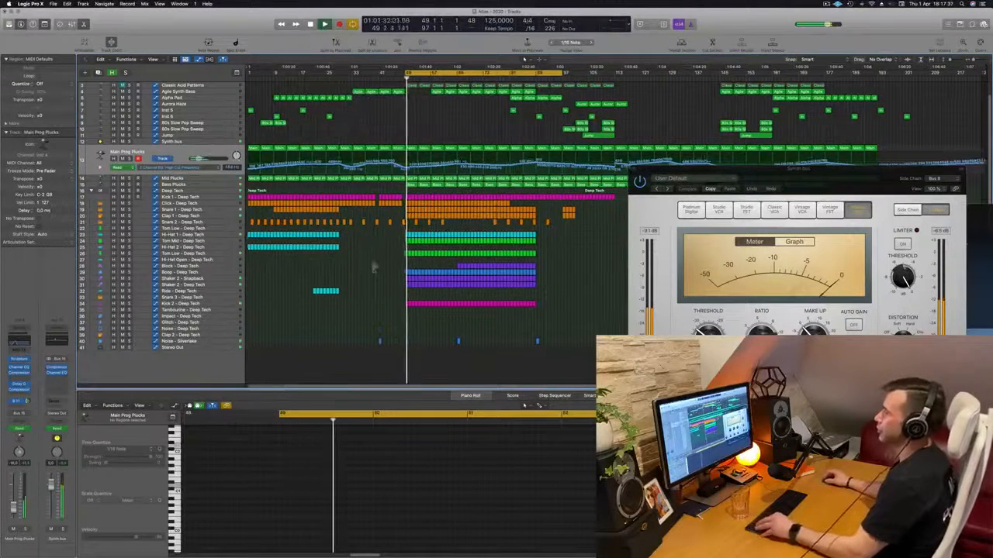
key(super+Right)
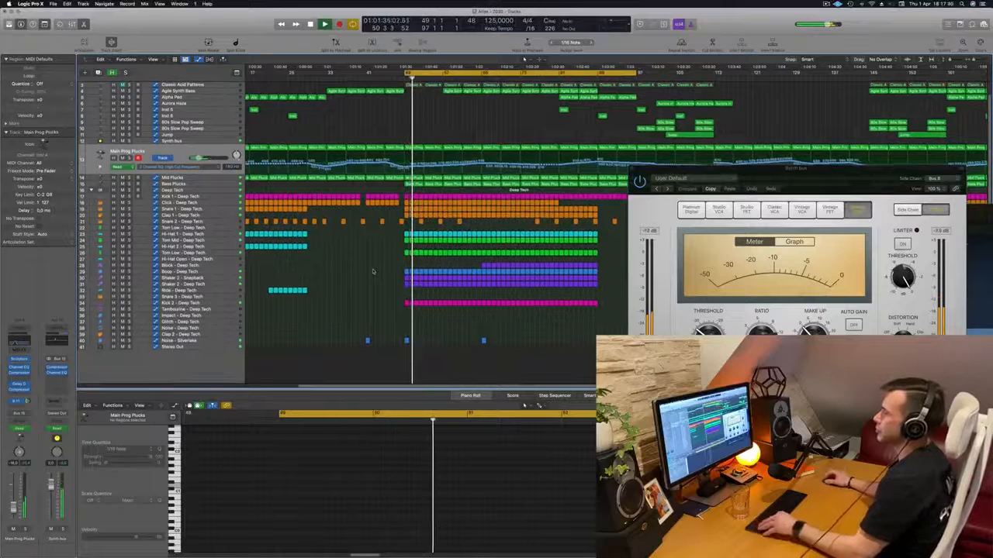
ctrl+alt+click(372, 270)
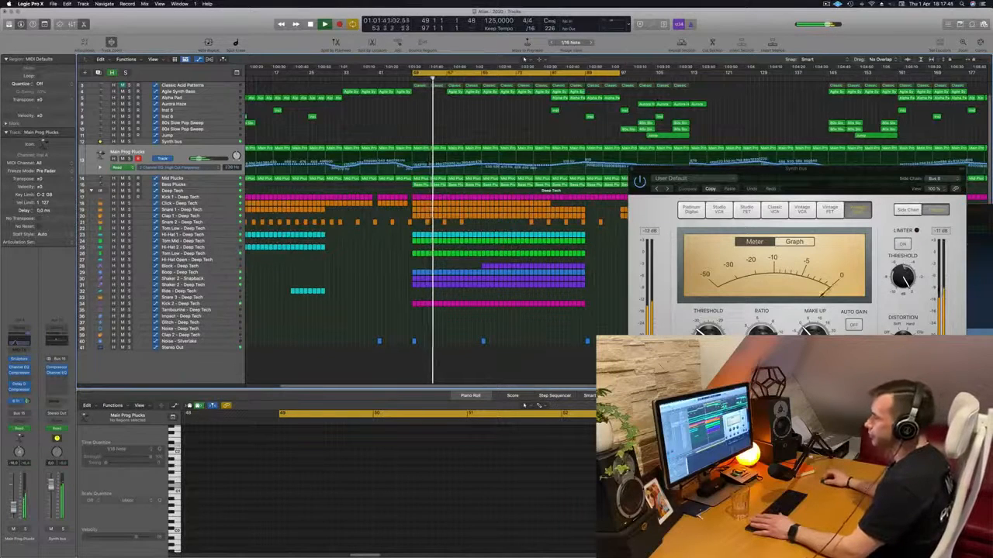
click(221, 247)
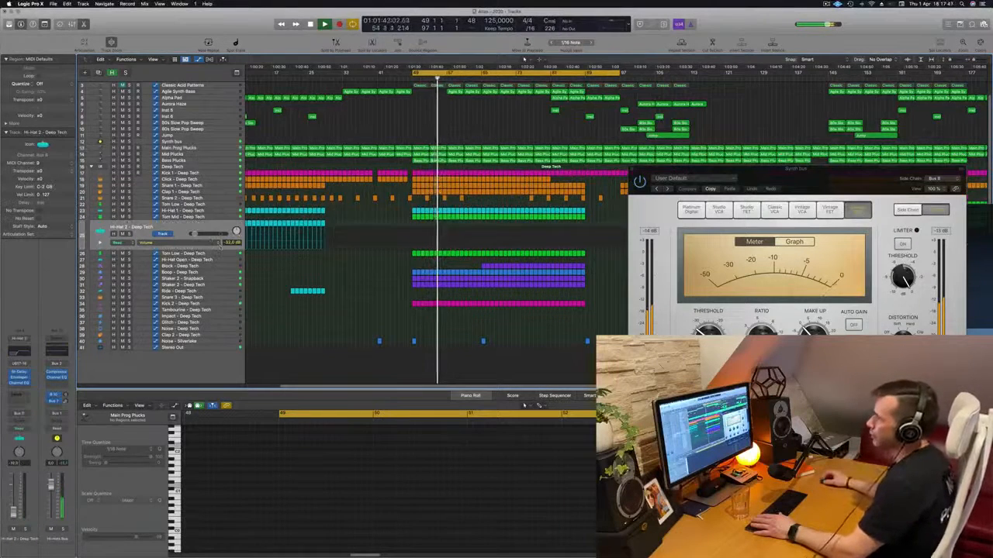
click(229, 217)
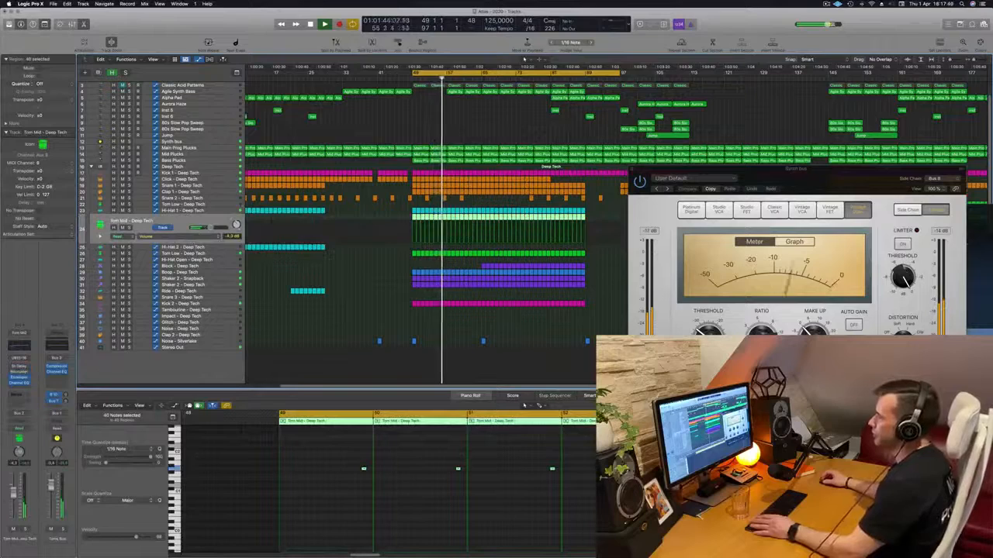
- Briefly solo the Hi-Hat 1 and Tom Low tracks and the whole Deep Tech stack during playback, clearing each solo again
click(128, 210)
click(129, 210)
click(129, 204)
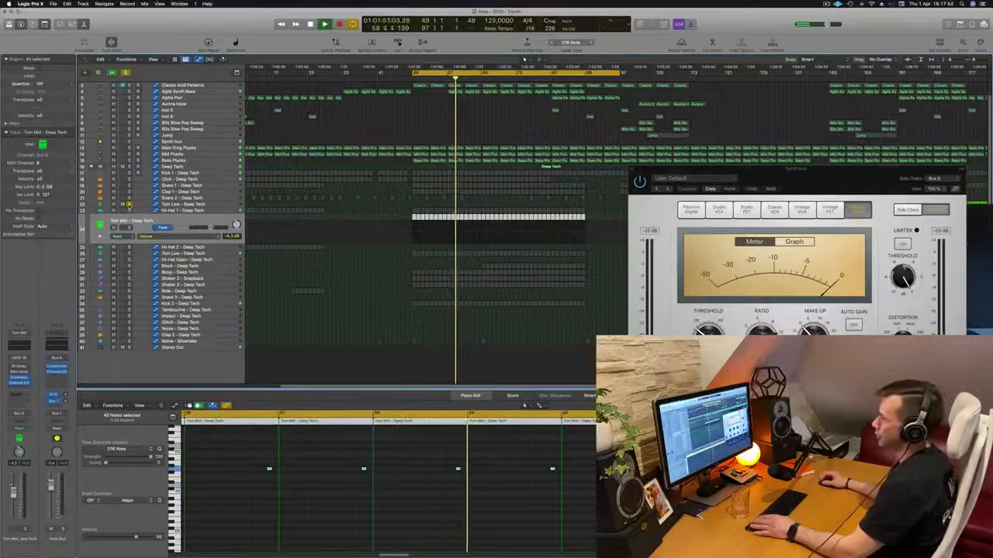
click(128, 204)
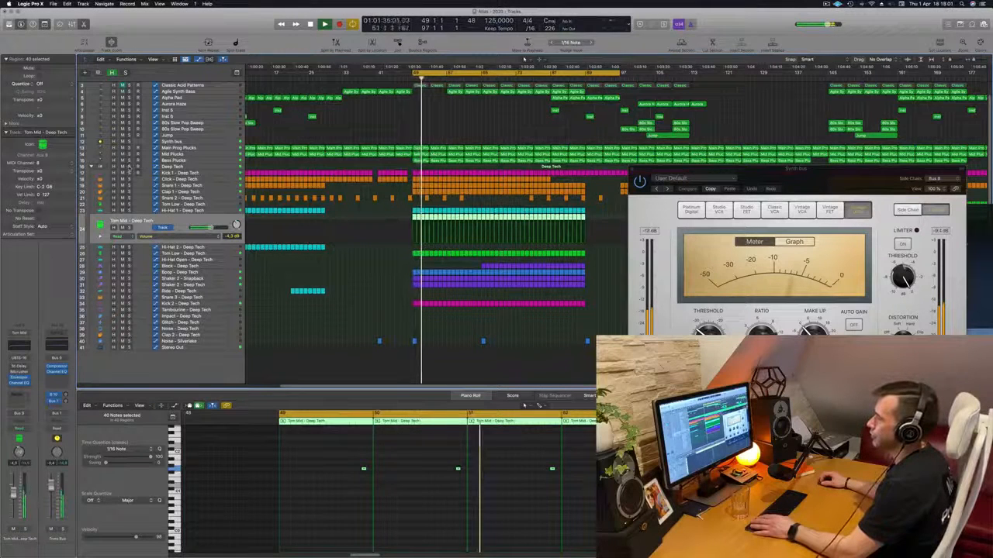
key(s)
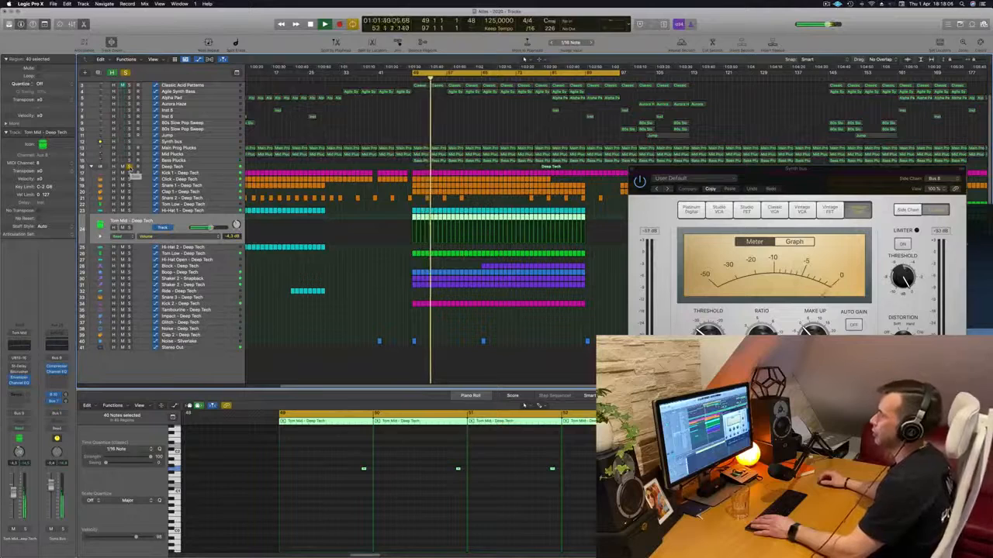
click(130, 167)
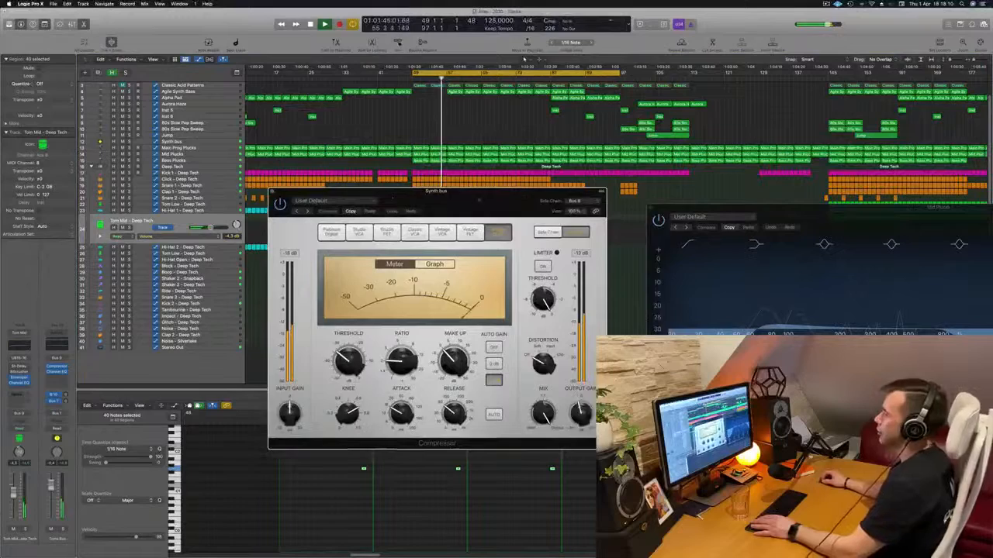
- Close the Synth bus Compressor window and deselect the Tom Mid regions
drag(391, 203, 490, 207)
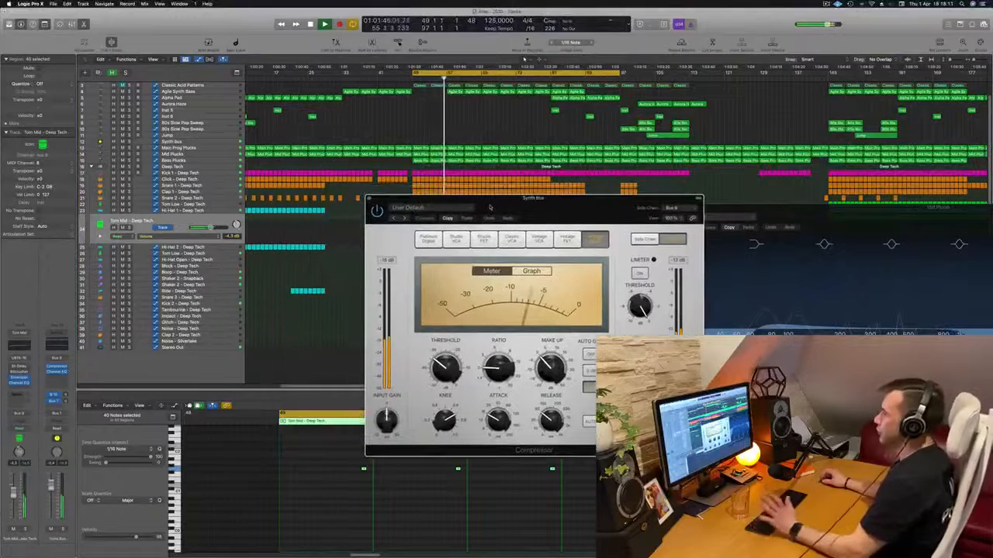
click(370, 199)
click(365, 118)
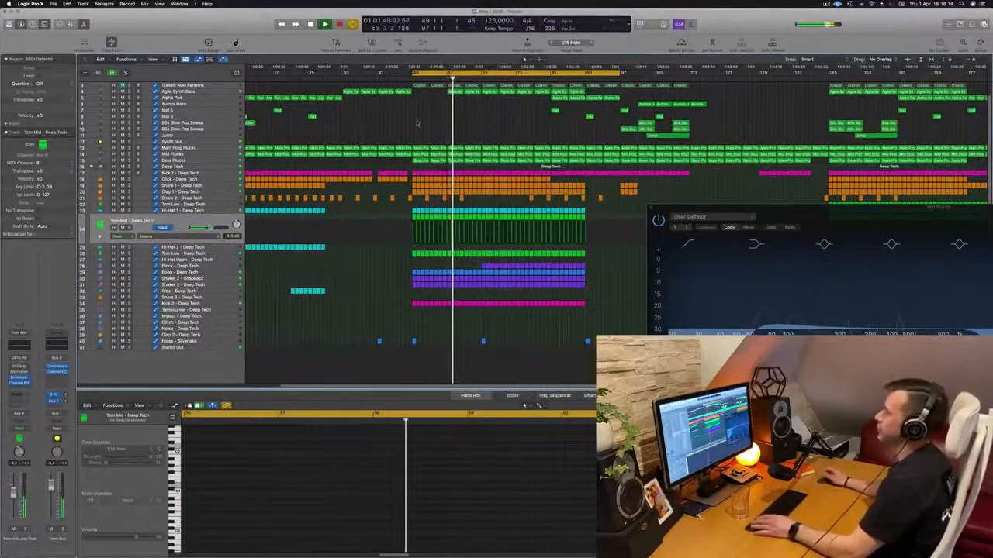
- Select the Classic Acid Patterns track to follow its automation during playback, and clear the region selection
scroll(416, 122, up, 2)
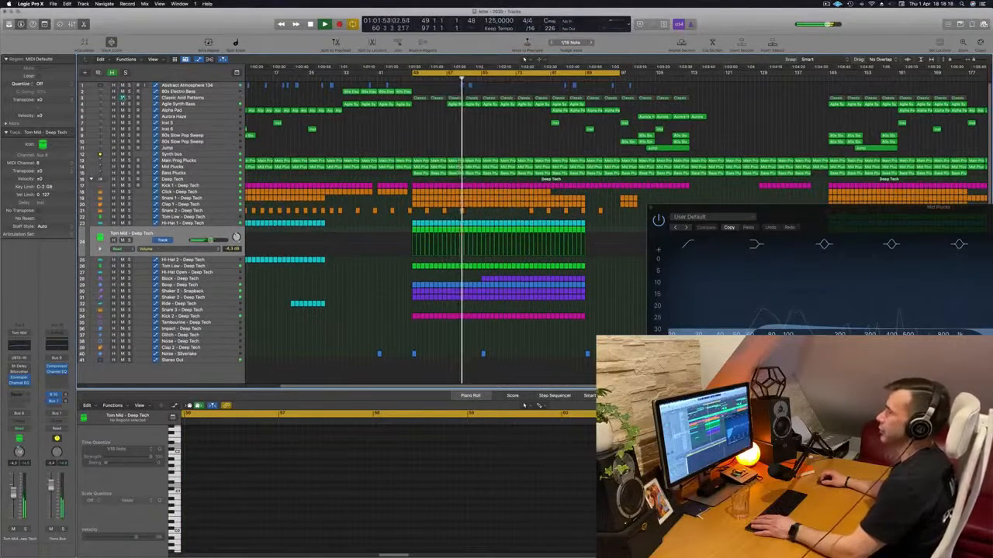
click(428, 97)
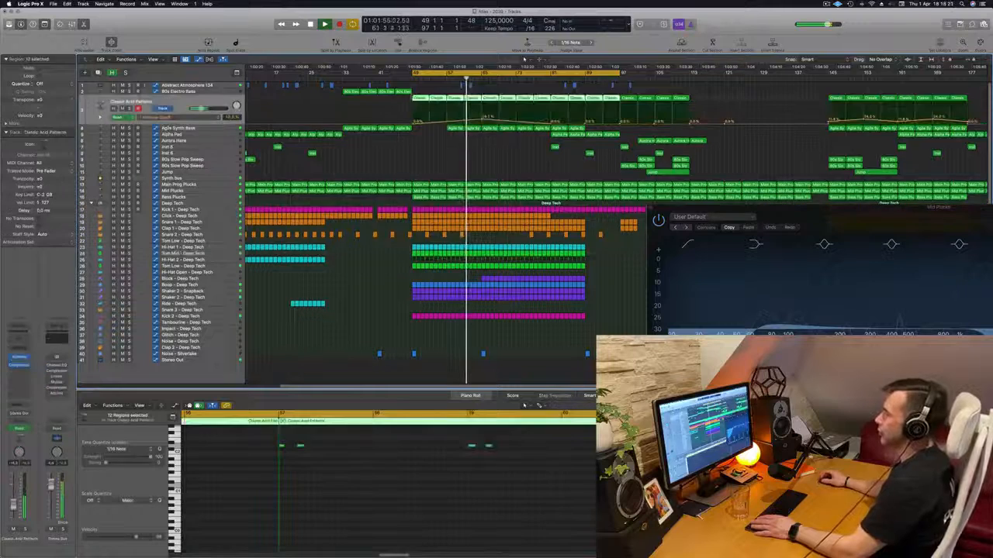
click(452, 175)
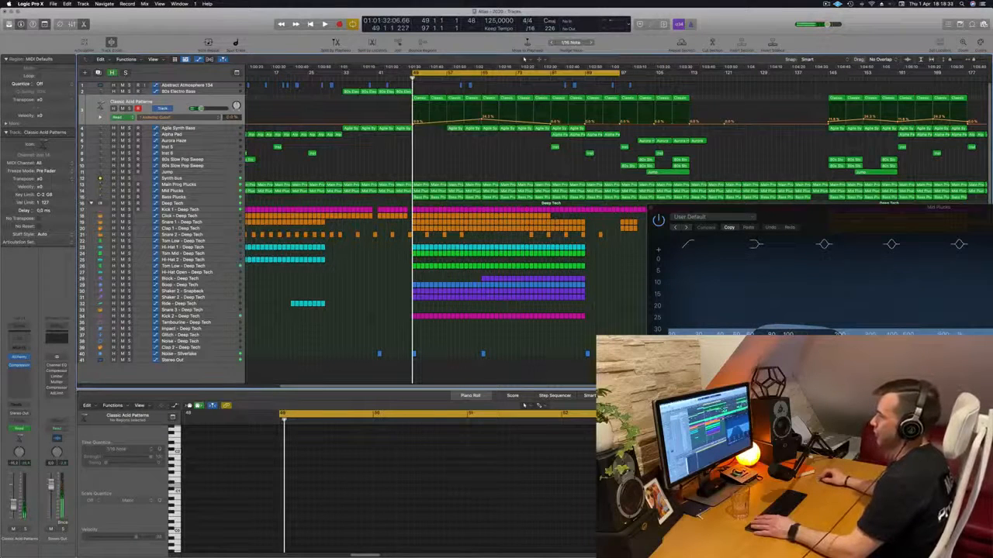
- Select the Main Prog Plucks track and the Synth bus in turn, and solo the Synth bus during playback from bar 49
click(209, 187)
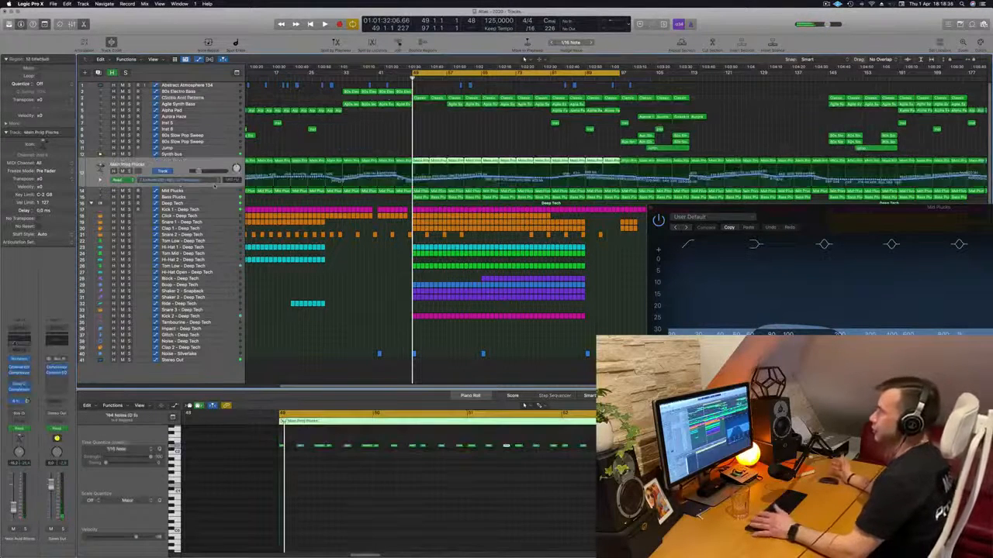
click(210, 154)
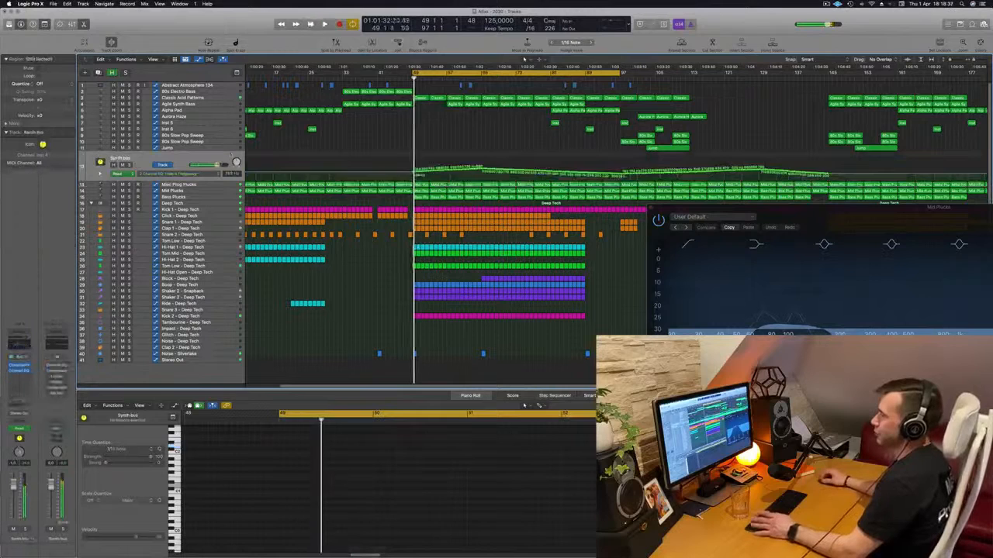
key(s)
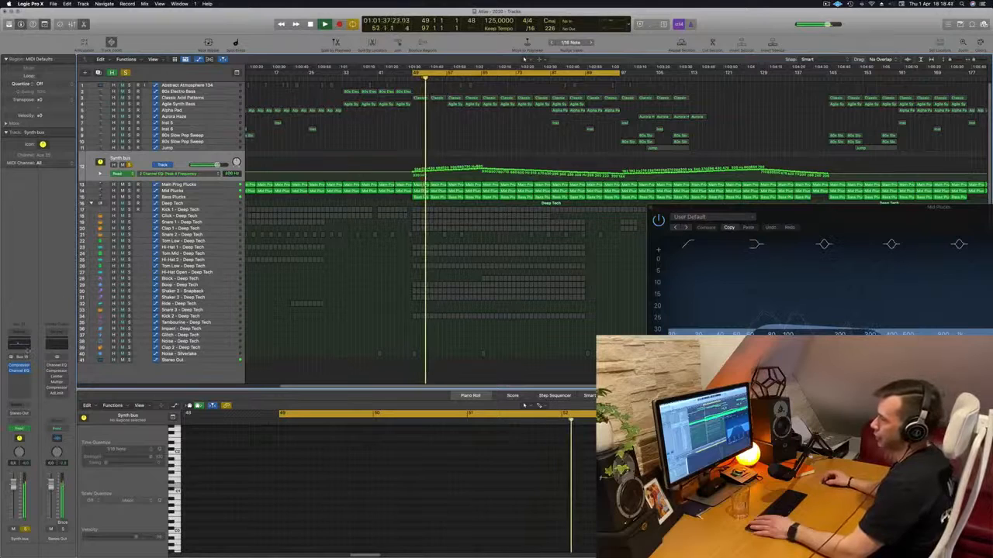
- Open the Synth bus Channel EQ and position its window below the Peak 4 Frequency automation lane to watch the peak sweep
click(19, 371)
drag(656, 102, 494, 230)
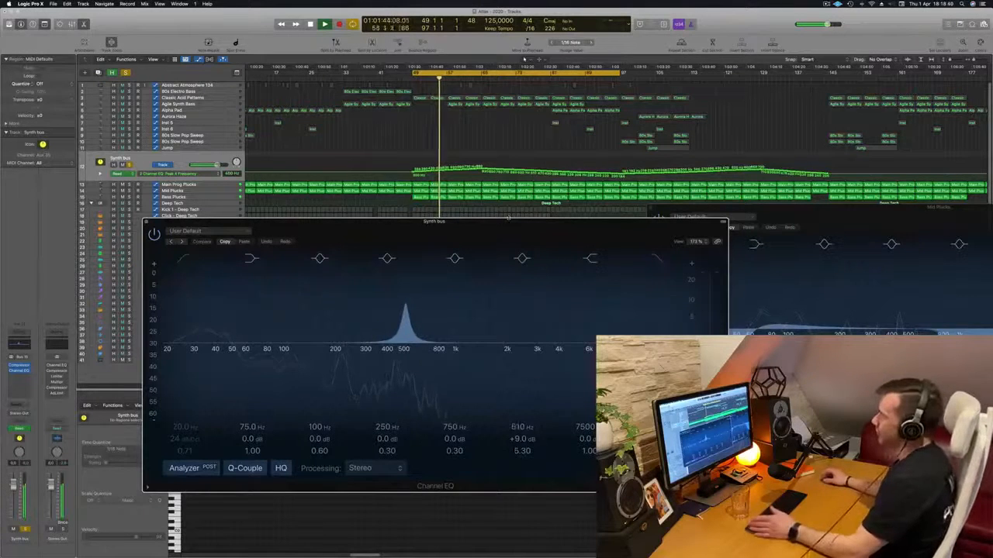
drag(494, 229, 583, 226)
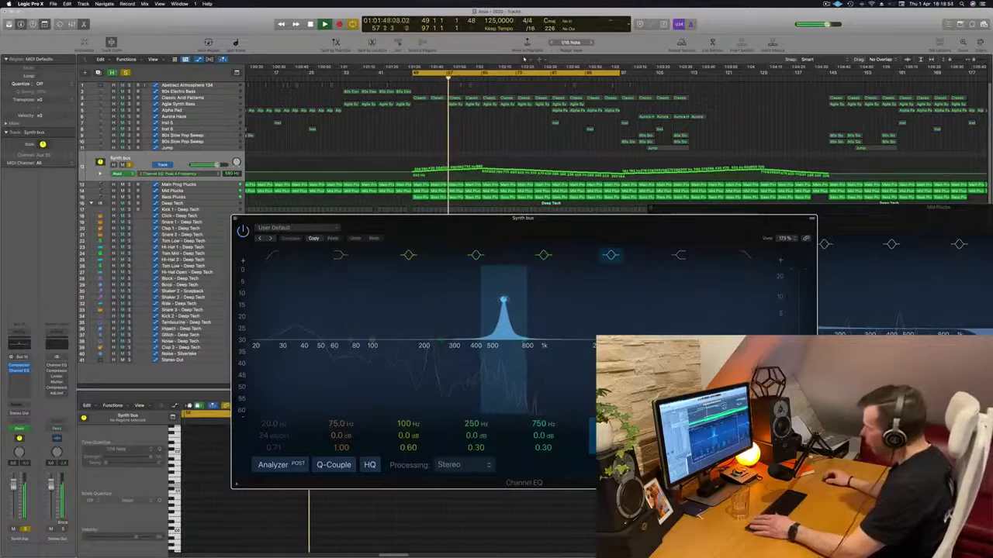
drag(497, 217, 549, 240)
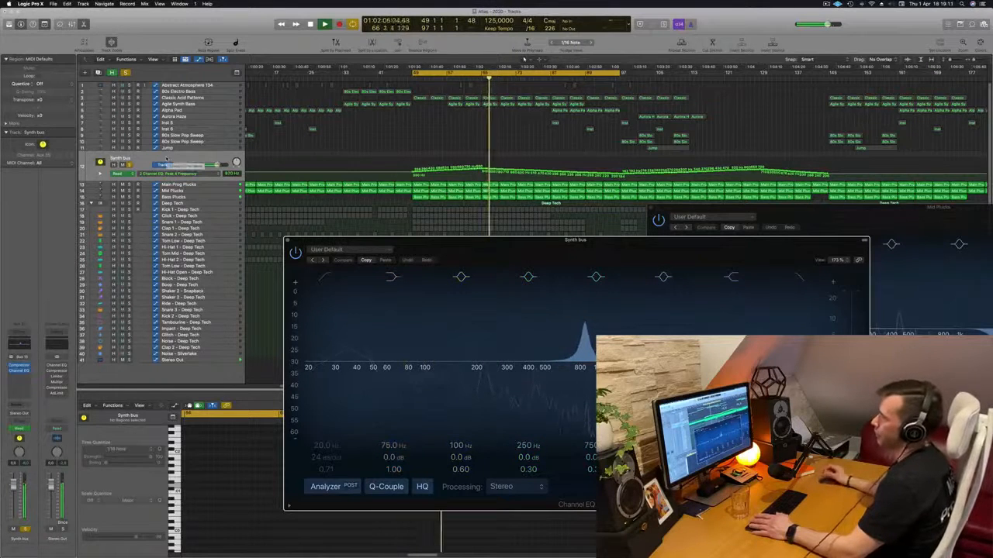
- Stop playback at the cycle start and insert the Waves TransX Multi (s) plug-in in stereo after the Synth bus Channel EQ
key(Return)
key(space)
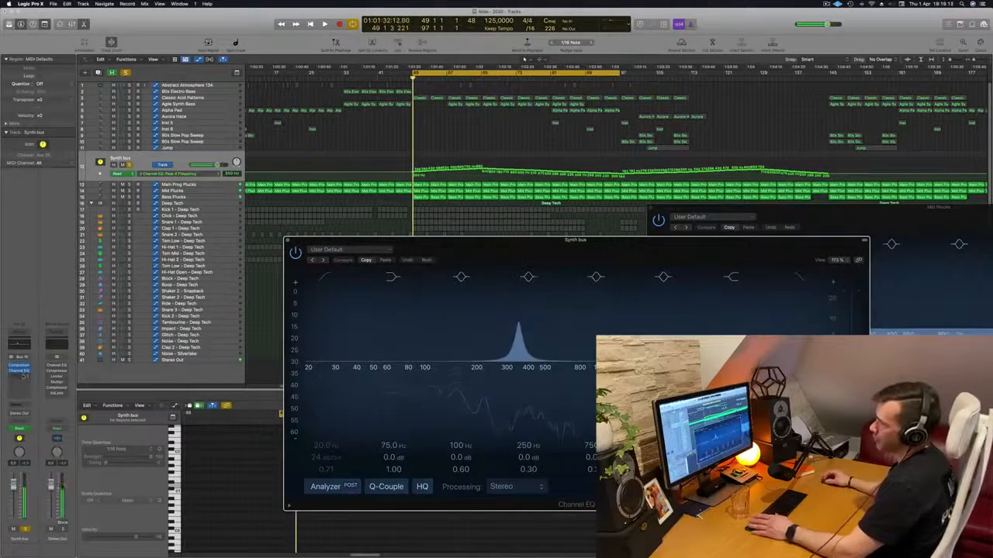
click(25, 375)
mouse_move(41, 475)
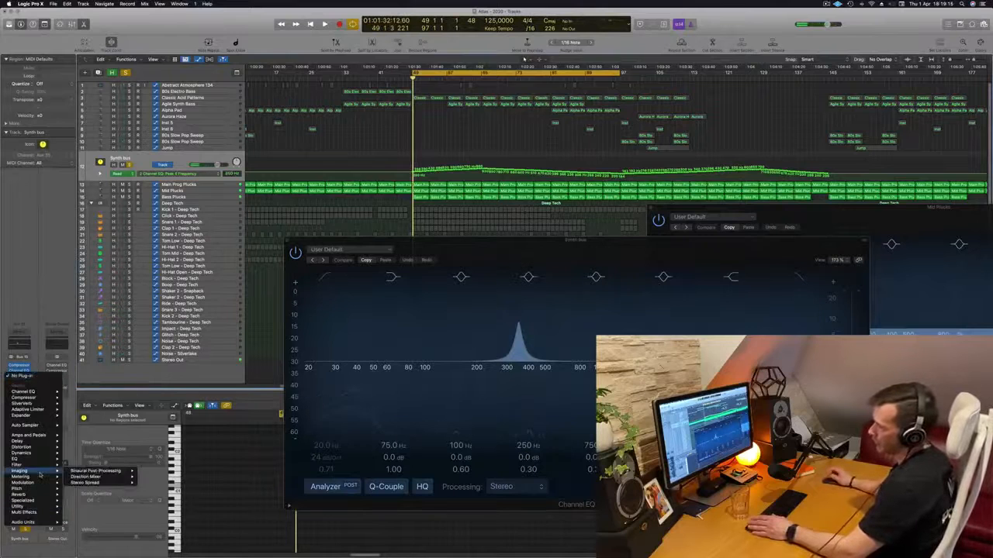
mouse_move(45, 523)
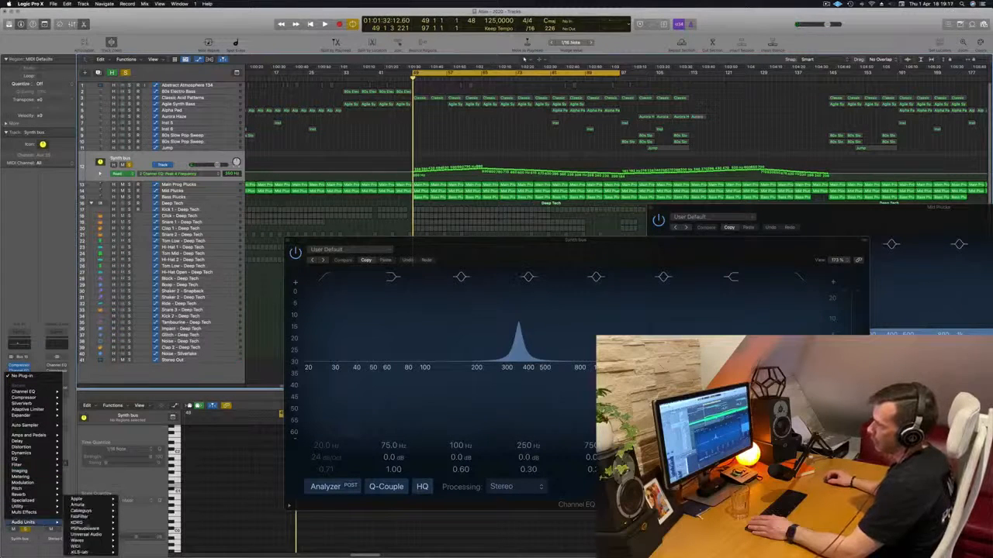
mouse_move(87, 542)
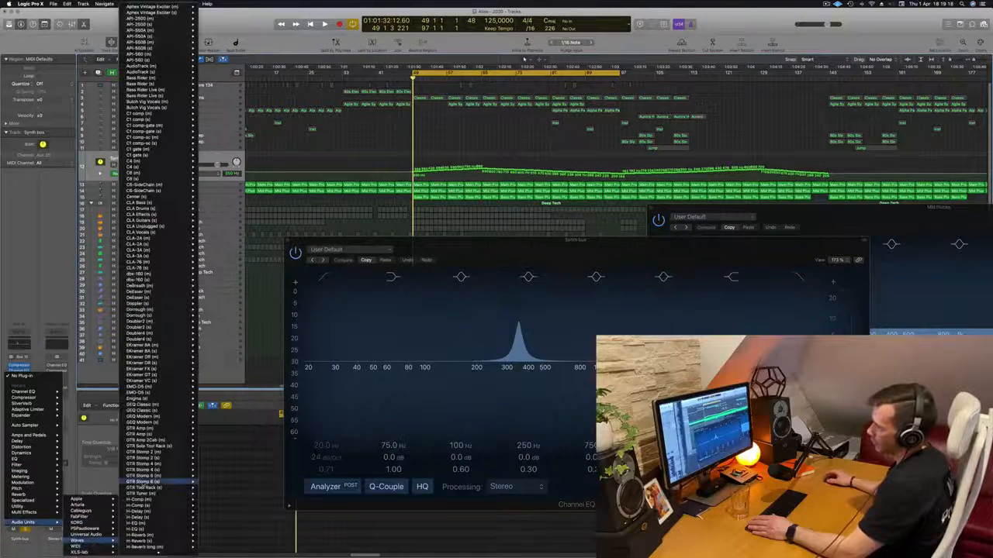
scroll(155, 481, down, 20)
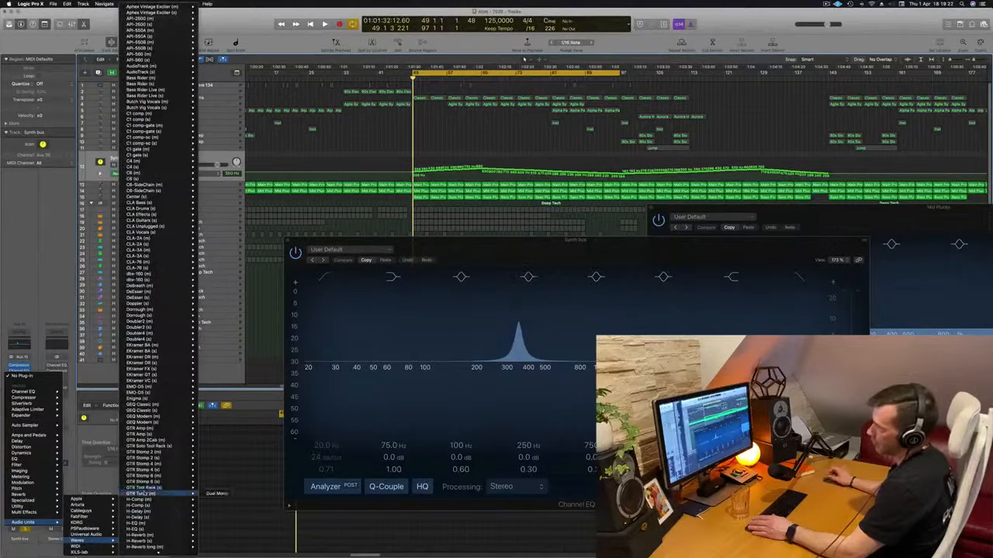
scroll(145, 493, down, 20)
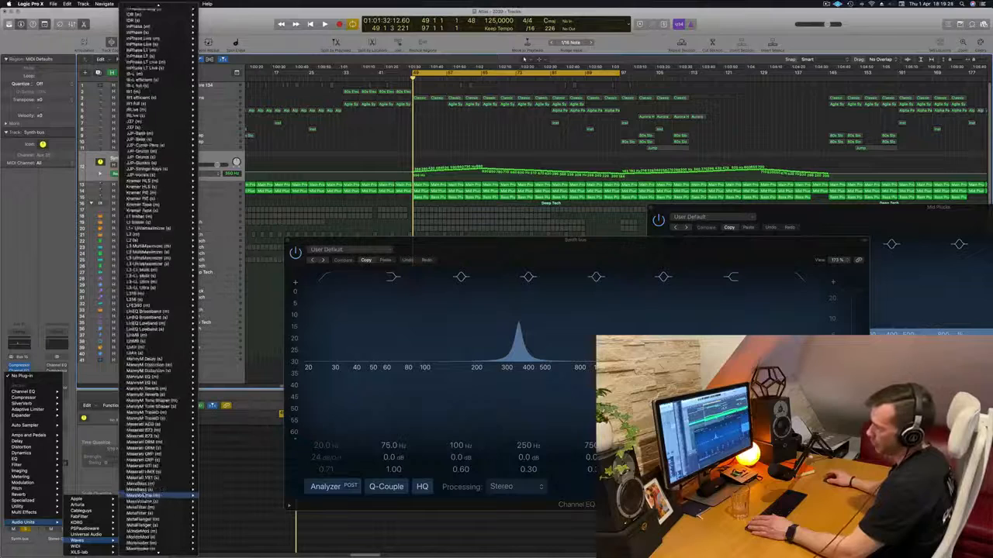
scroll(145, 493, down, 20)
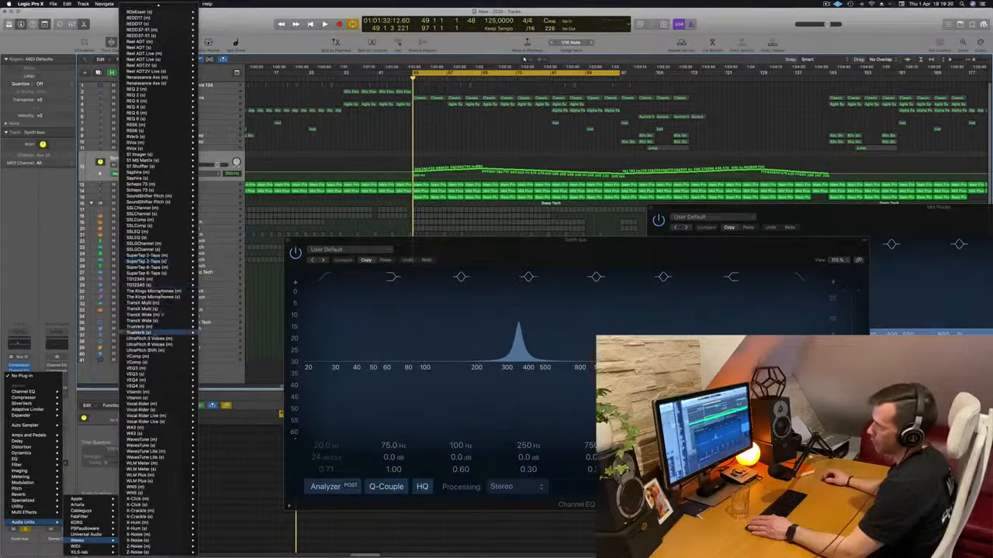
mouse_move(169, 309)
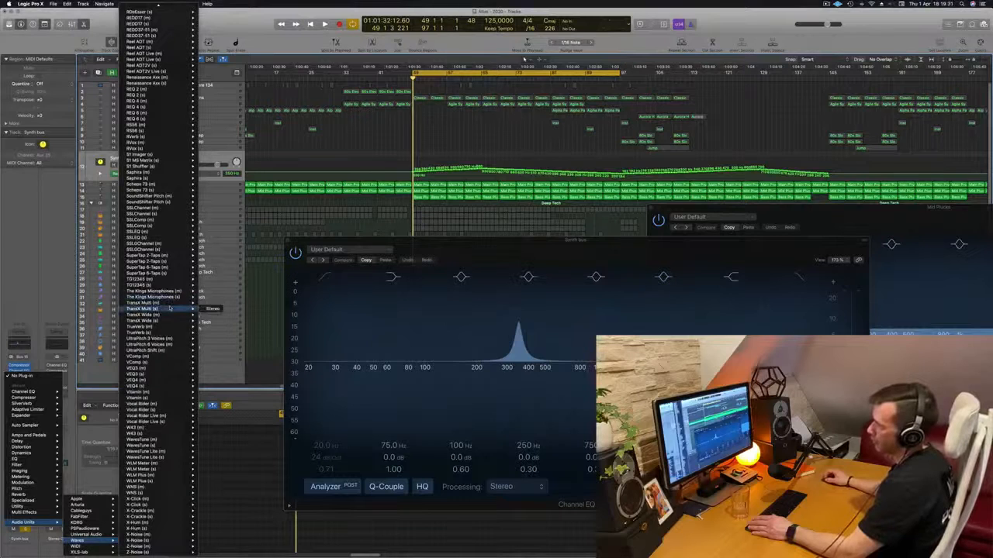
click(211, 309)
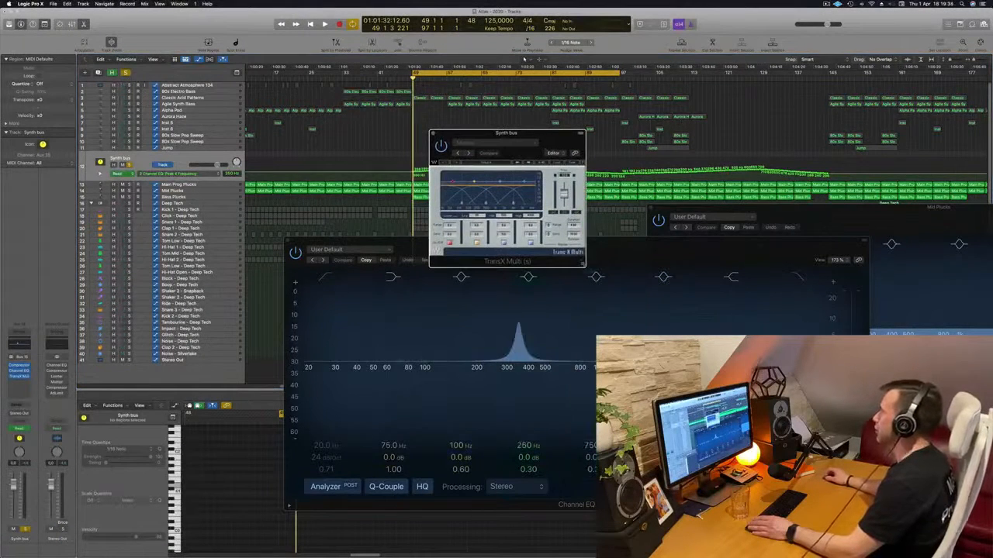
- Load the Punchy in the middle factory preset in TransX Multi and reposition its window above the Channel EQ during playback
drag(545, 133, 526, 146)
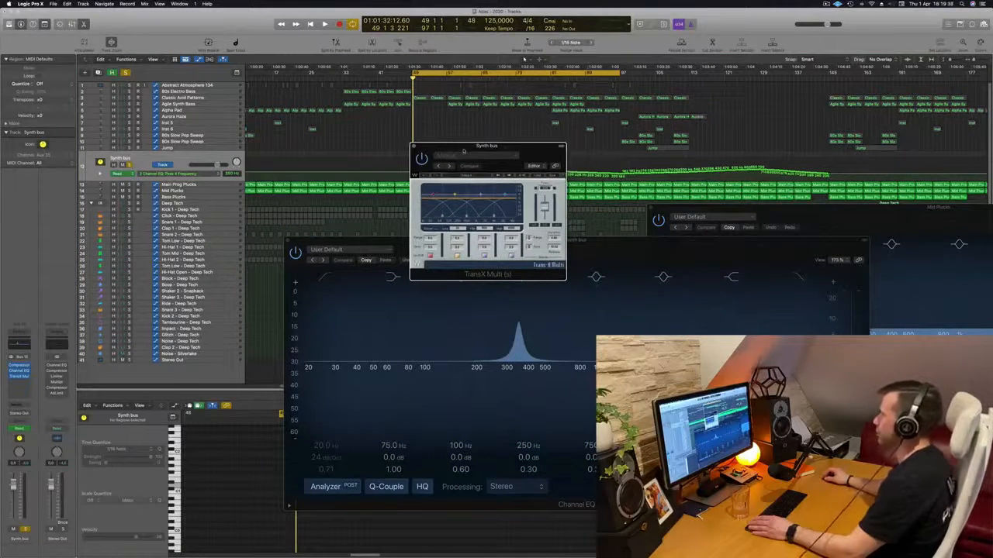
mouse_move(518, 150)
mouse_down()
mouse_move(438, 182)
mouse_move(516, 160)
mouse_up()
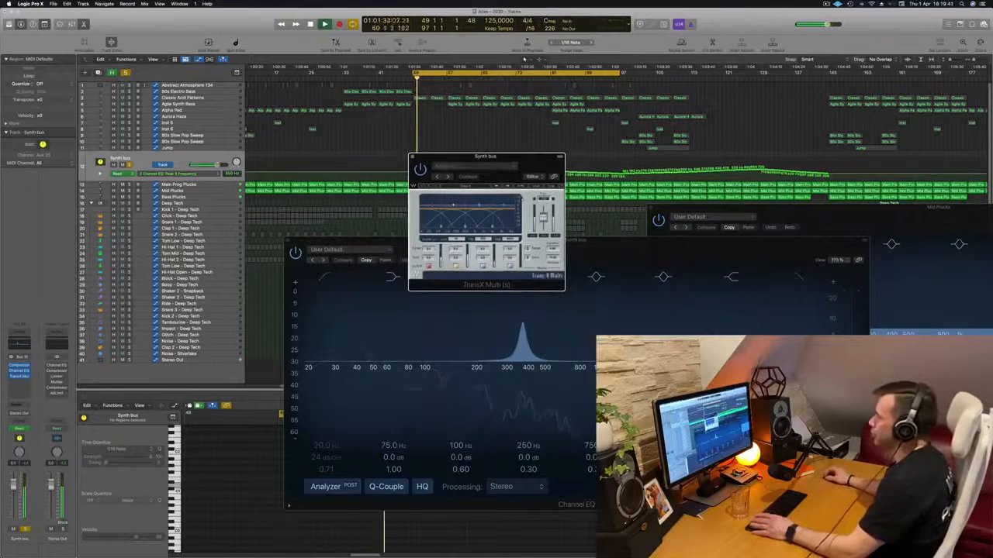
click(473, 166)
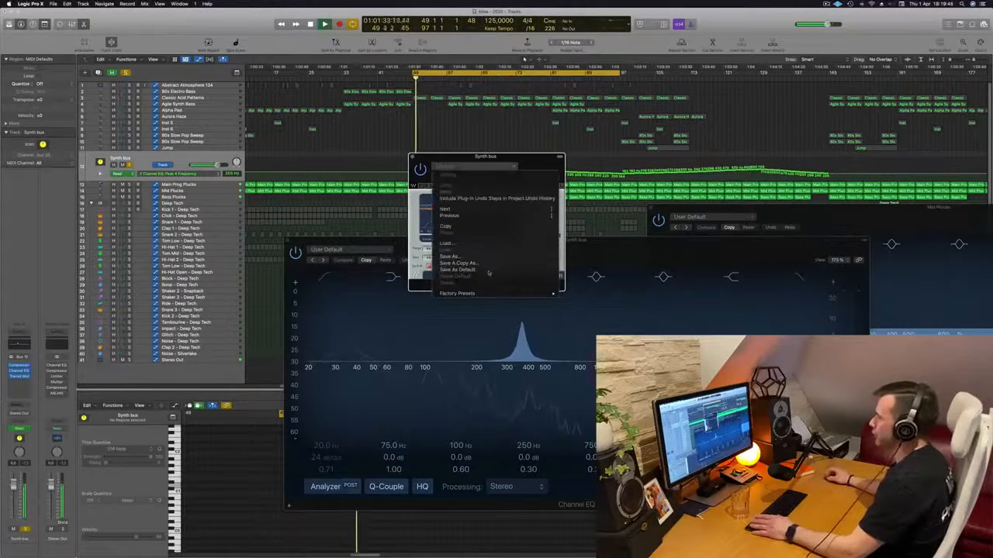
mouse_move(494, 295)
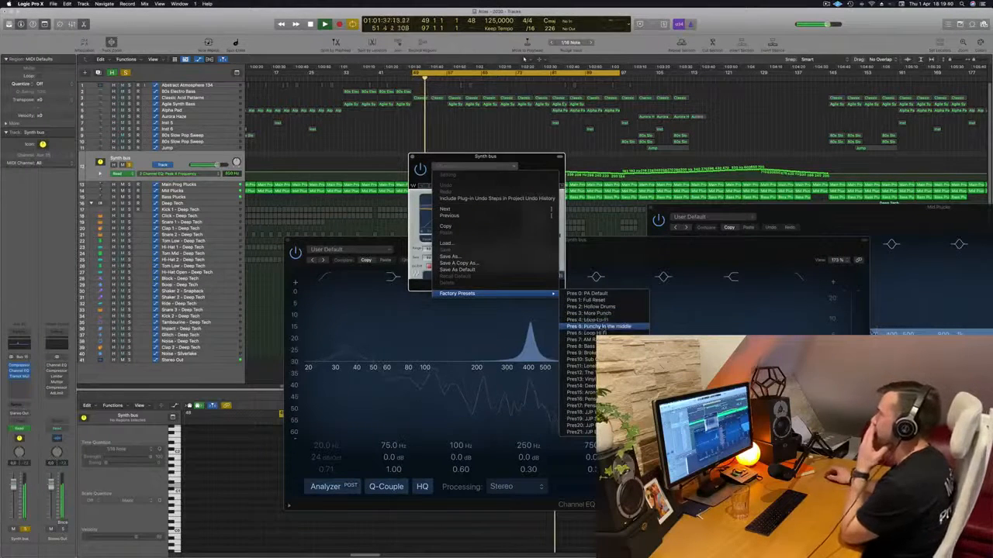
click(598, 326)
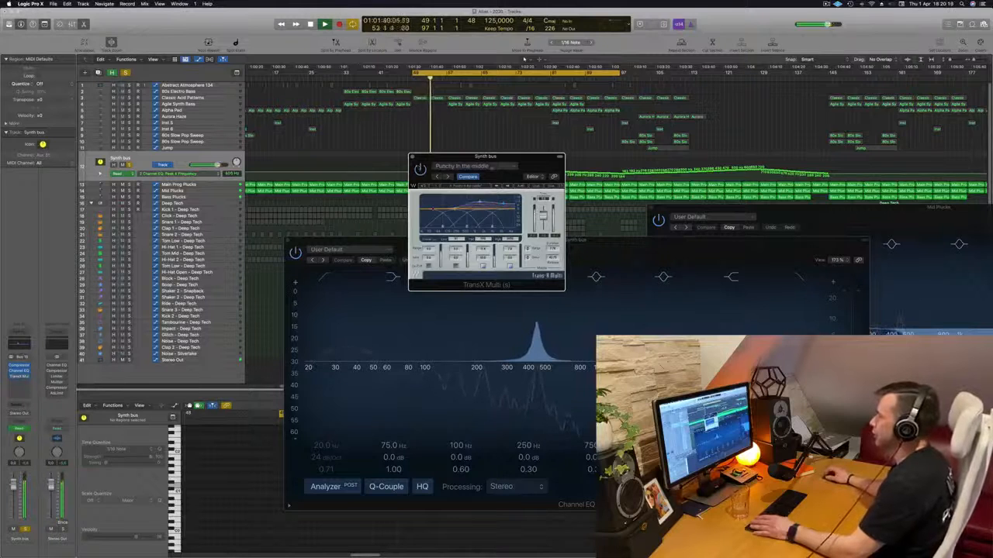
drag(534, 158, 540, 171)
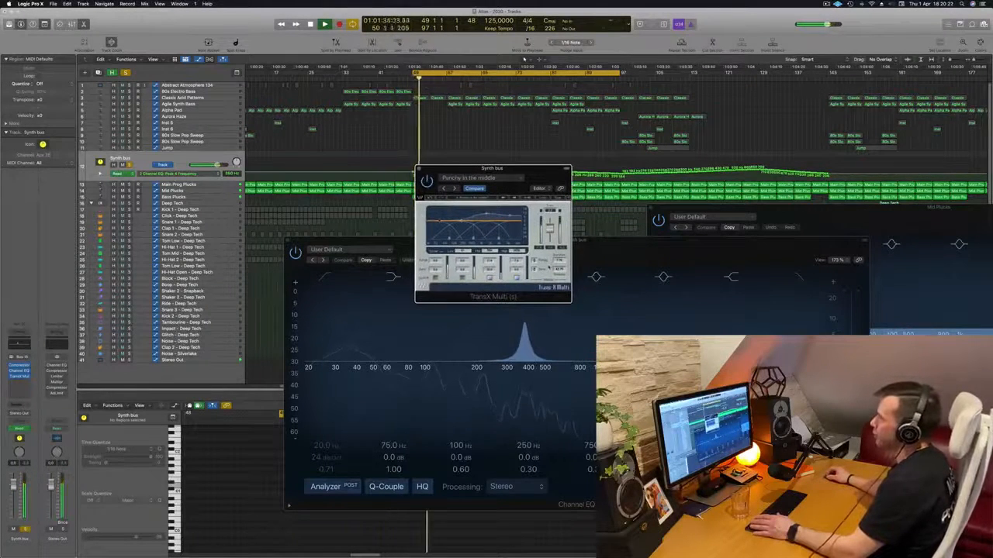
- Replay the soloed Synth bus from the cycle start at bar 49, and unsolo it so the full mix plays
key(space)
key(space)
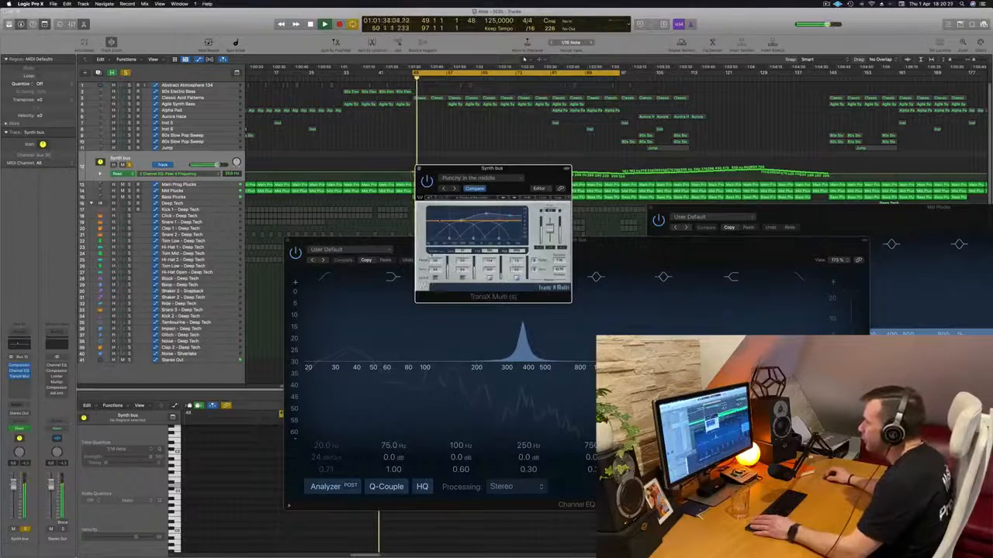
key(space)
key(space)
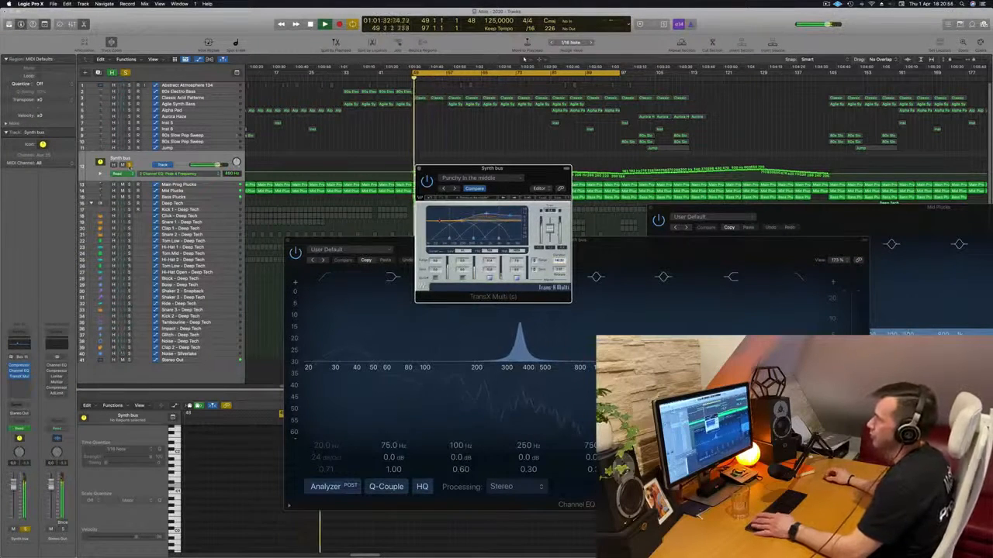
click(128, 164)
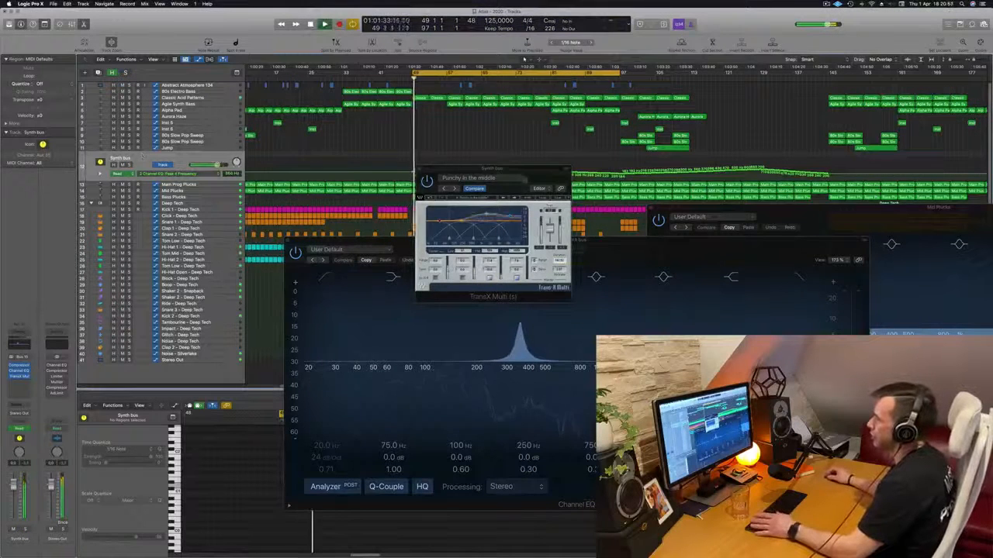
- Compare the full mix with TransX Multi bypassed and active from bar 49, and close the plug-in window
drag(493, 167, 565, 166)
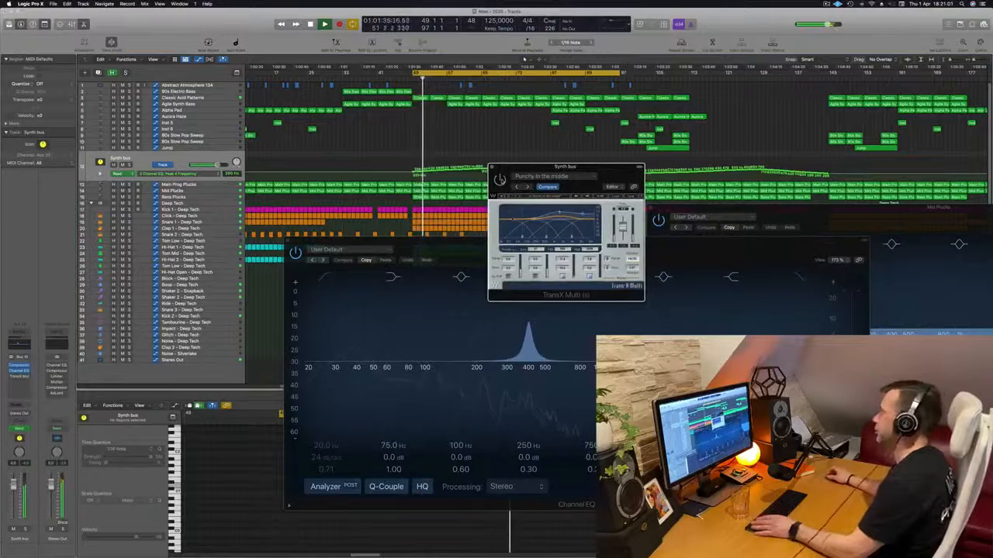
key(space)
click(500, 180)
key(space)
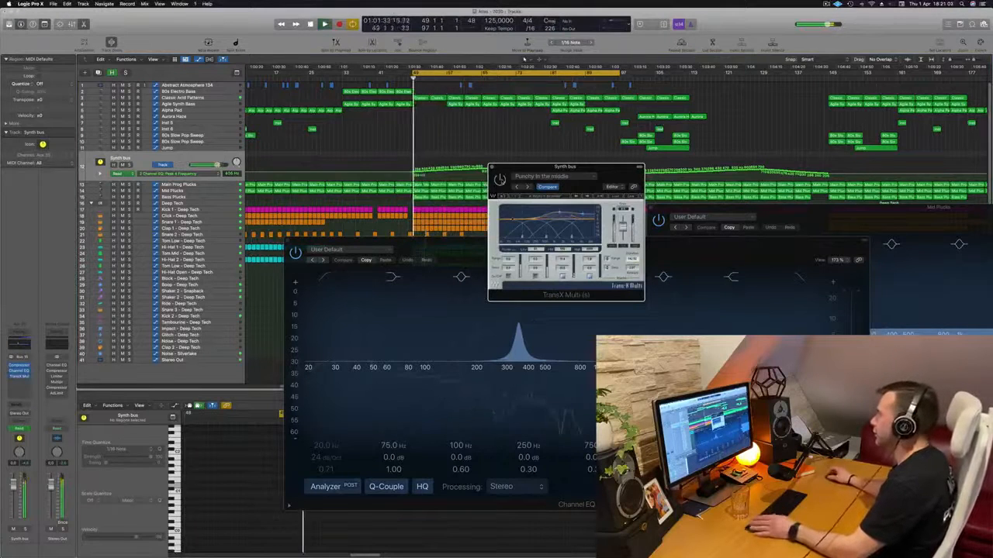
drag(614, 172, 625, 226)
key(super+w)
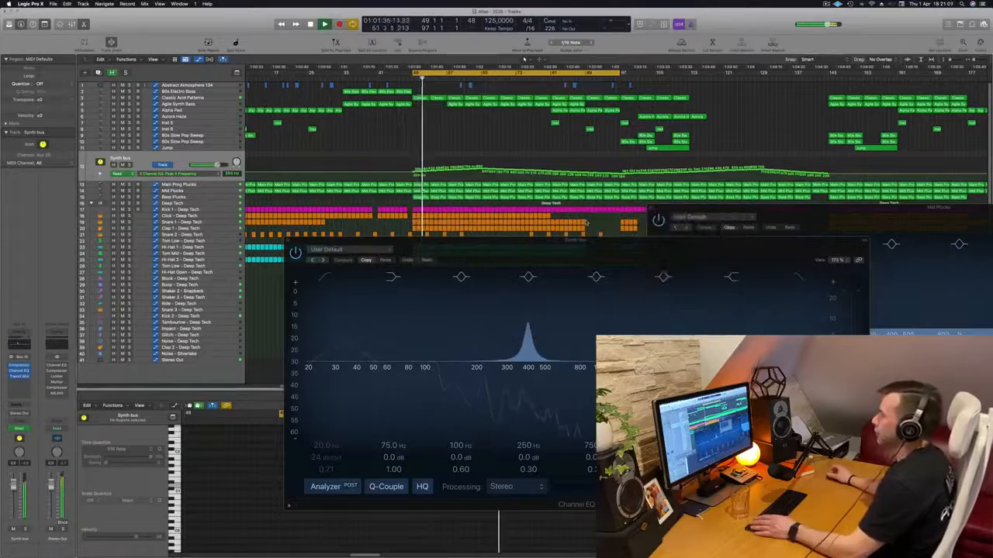
- Select the Mid Plucks track and solo it during playback
key(Down)
key(Down)
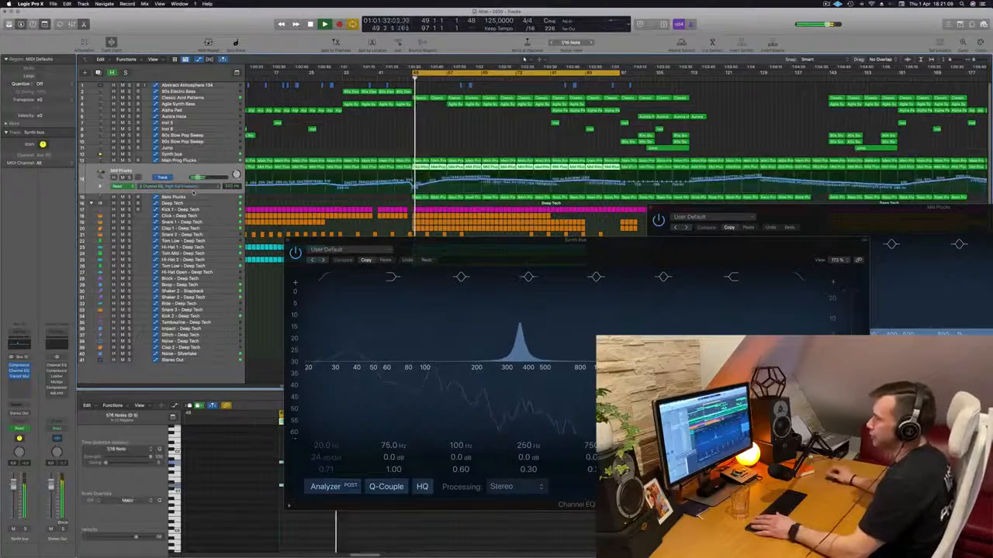
key(s)
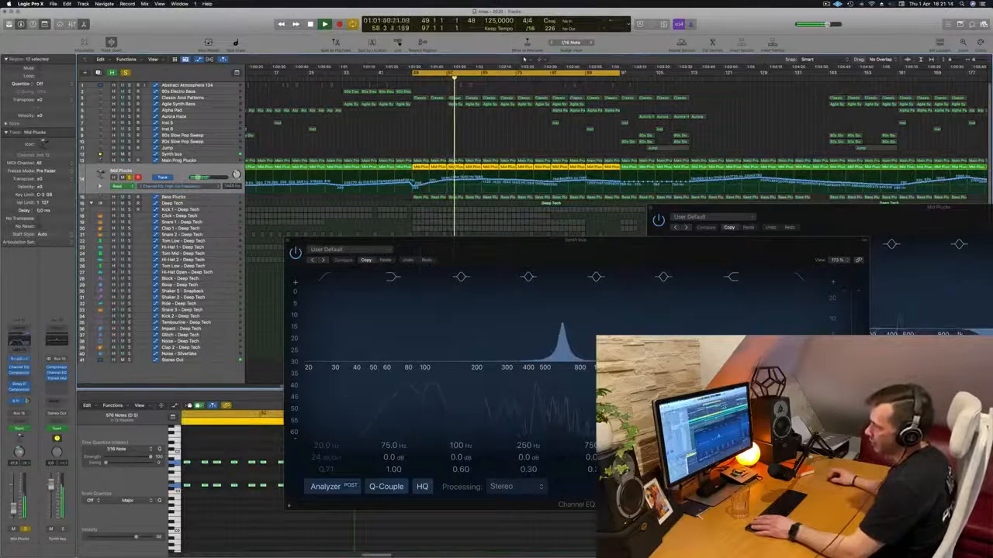
- Inspect the Delay Designer on the Mid Plucks track, moving its window clear of the tracks, and close it
click(19, 387)
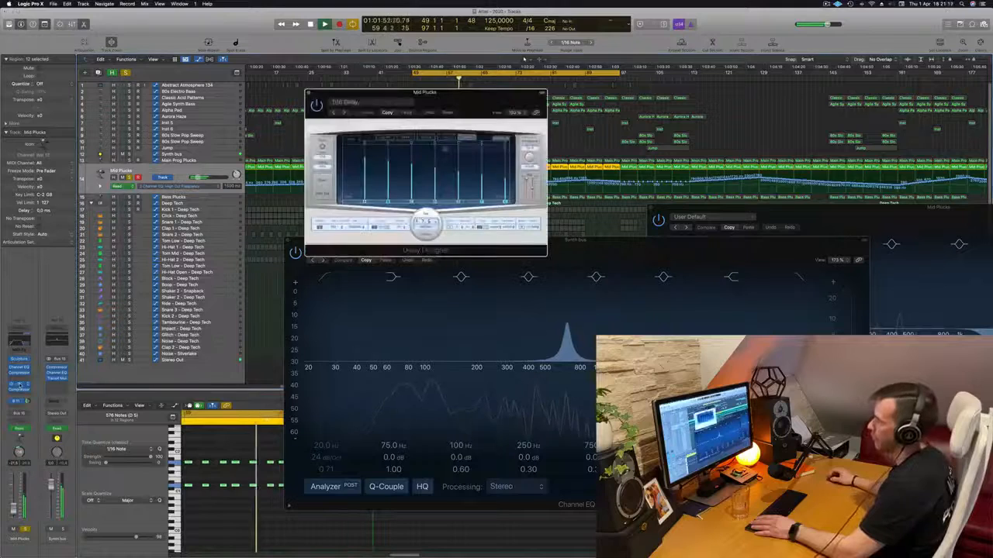
drag(424, 92, 631, 169)
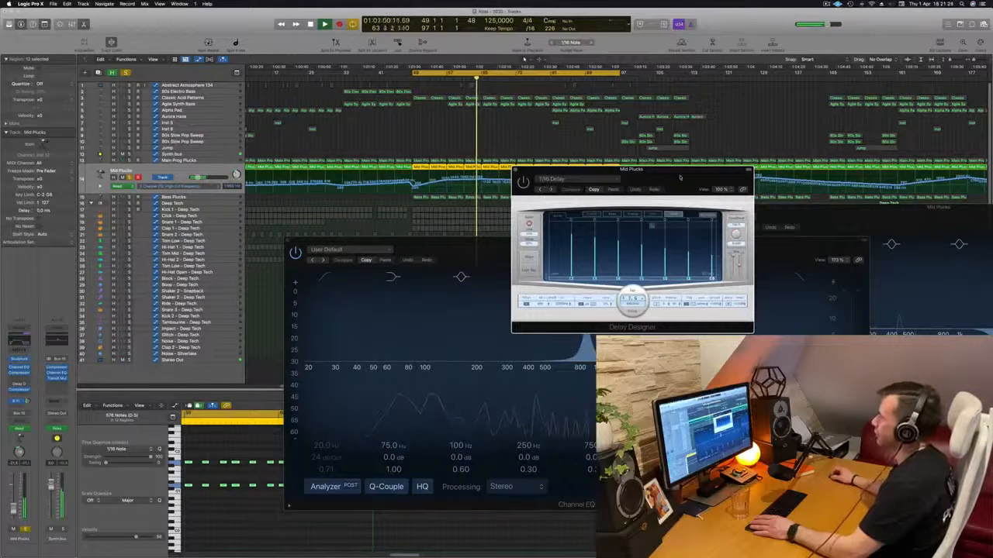
drag(631, 169, 646, 167)
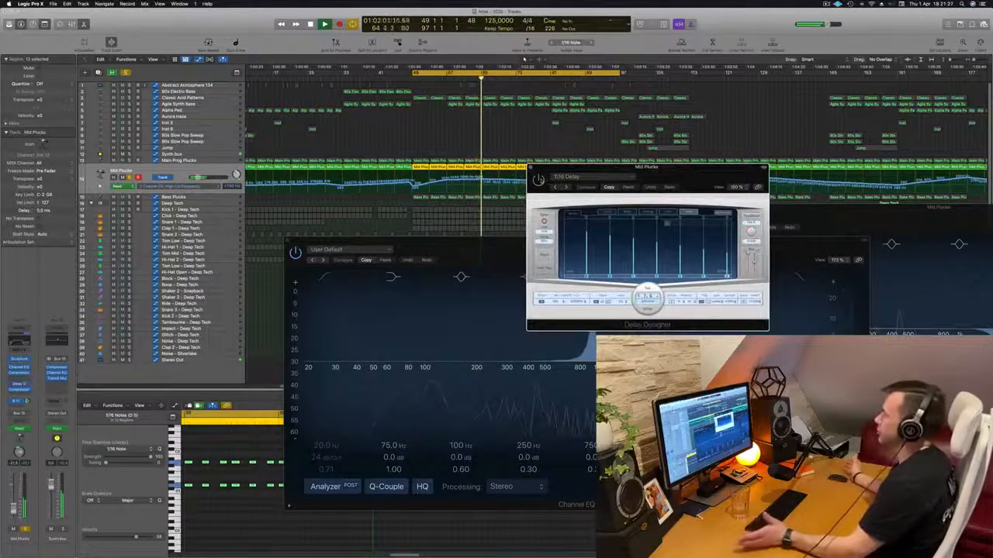
drag(683, 173, 630, 169)
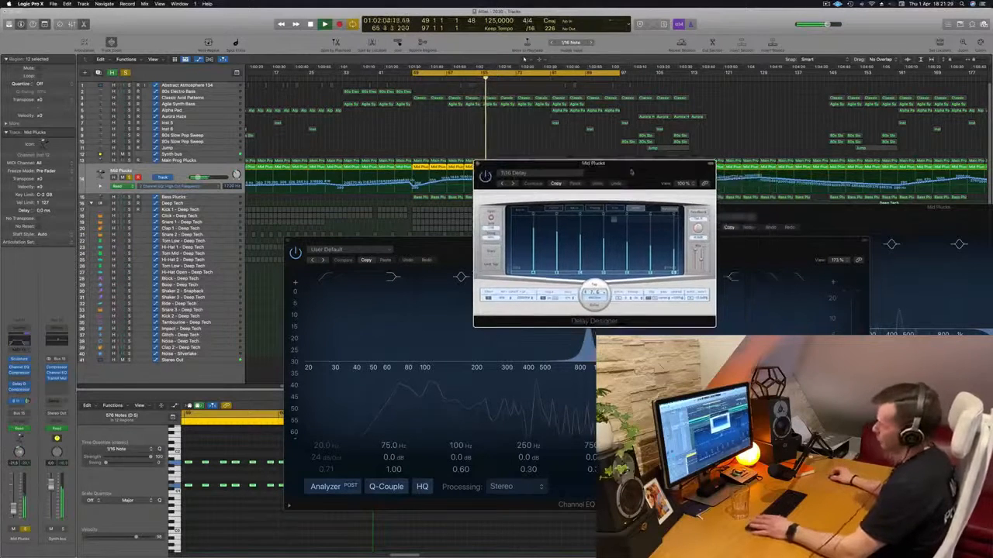
key(super+w)
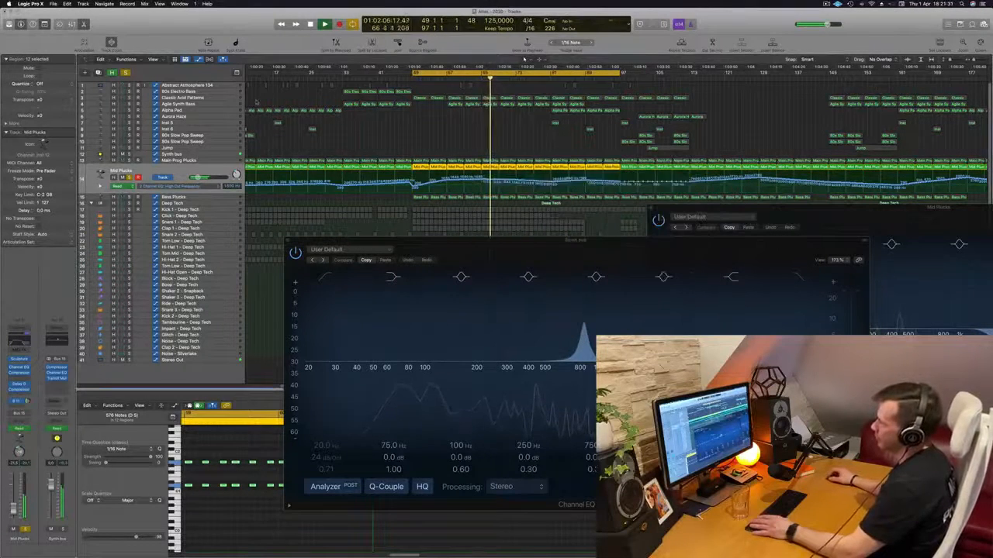
- Unsolo Mid Plucks, restart playback from bar 49 and close the Synth bus Channel EQ window
key(s)
key(space)
key(space)
drag(474, 241, 390, 257)
key(super+w)
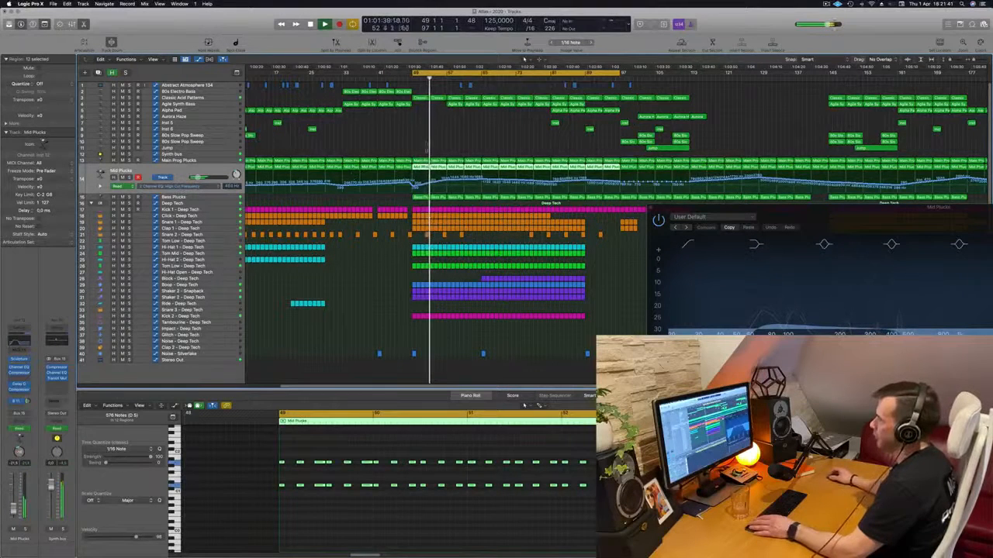
- Copy the Mid Plucks region at bar 49 onto the Impact - Deep Tech track and select that track
click(420, 166)
drag(420, 166, 421, 332)
drag(422, 335, 421, 334)
click(226, 331)
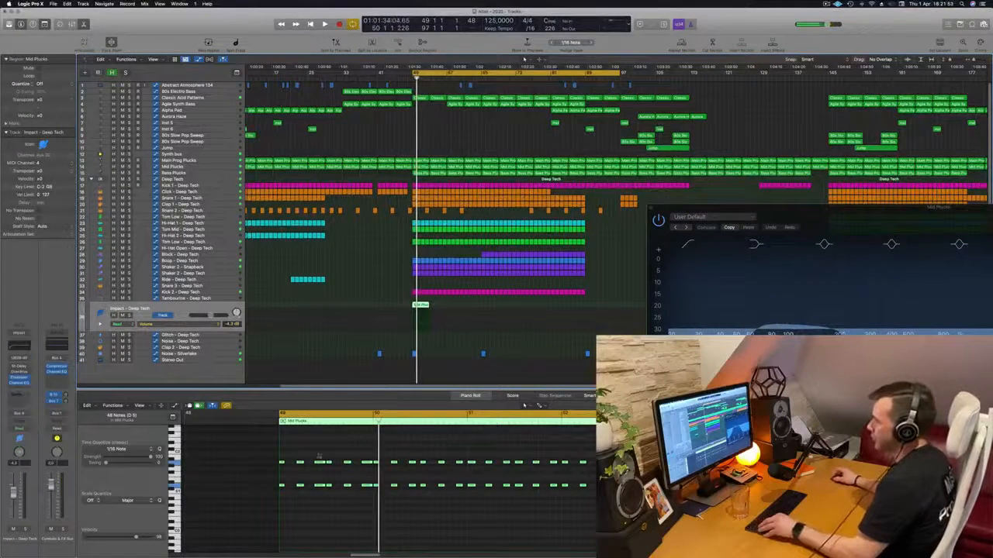
- Delete the upper row of notes from the copied region on Impact - Deep Tech and play the result
drag(271, 455, 560, 470)
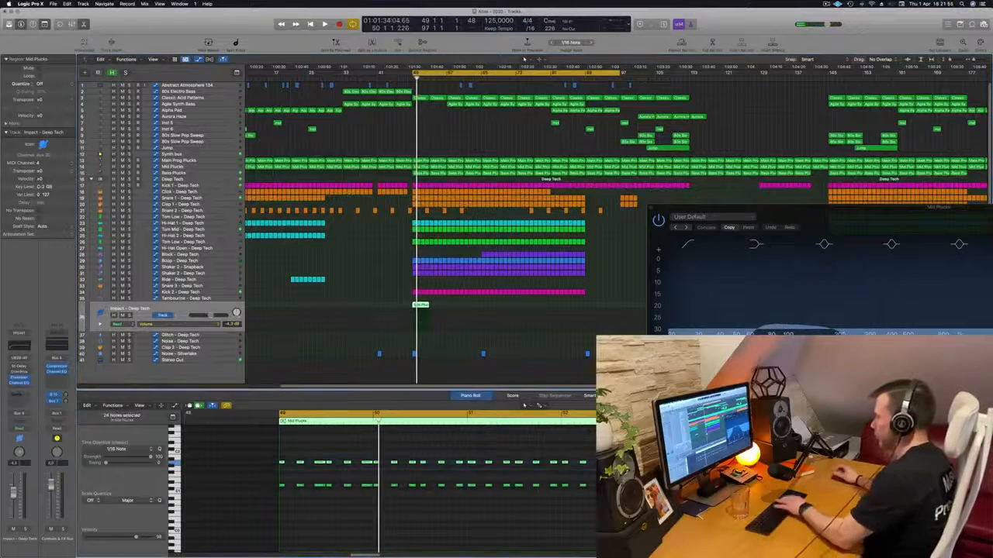
key(shift+space)
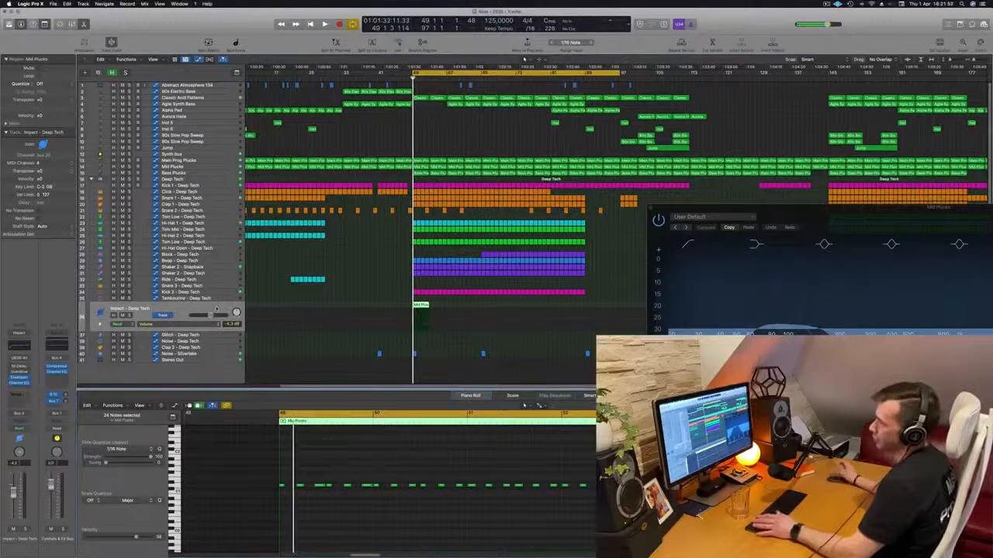
key(space)
- Select all remaining notes in the copied region, try them at lower and higher pitches, leave them transposed upward and play them
drag(237, 464, 613, 519)
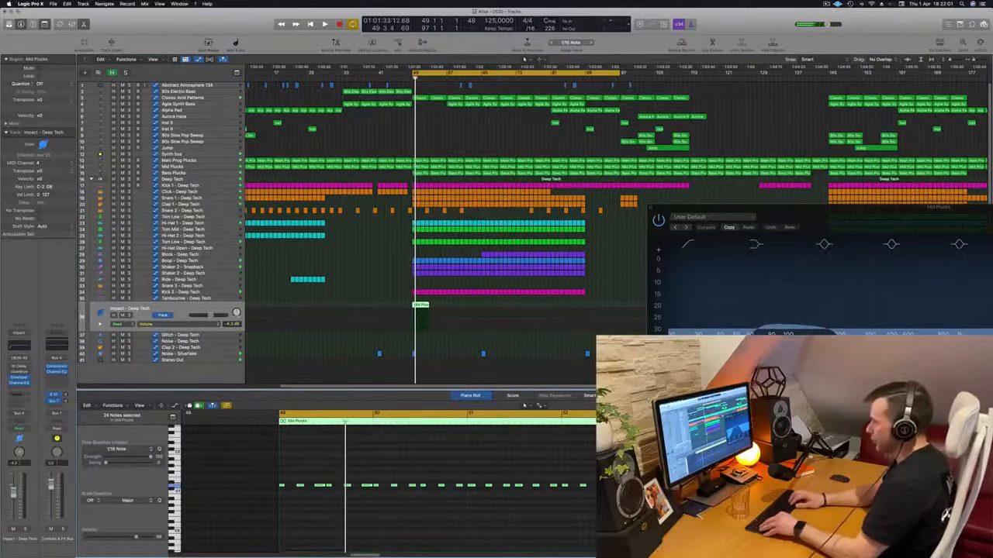
key(alt+Up)
key(alt+Up)
key(alt+Up)
key(alt+Down)
key(alt+Down)
key(alt+Down)
key(alt+Down)
key(alt+Down)
key(alt+Down)
key(alt+Down)
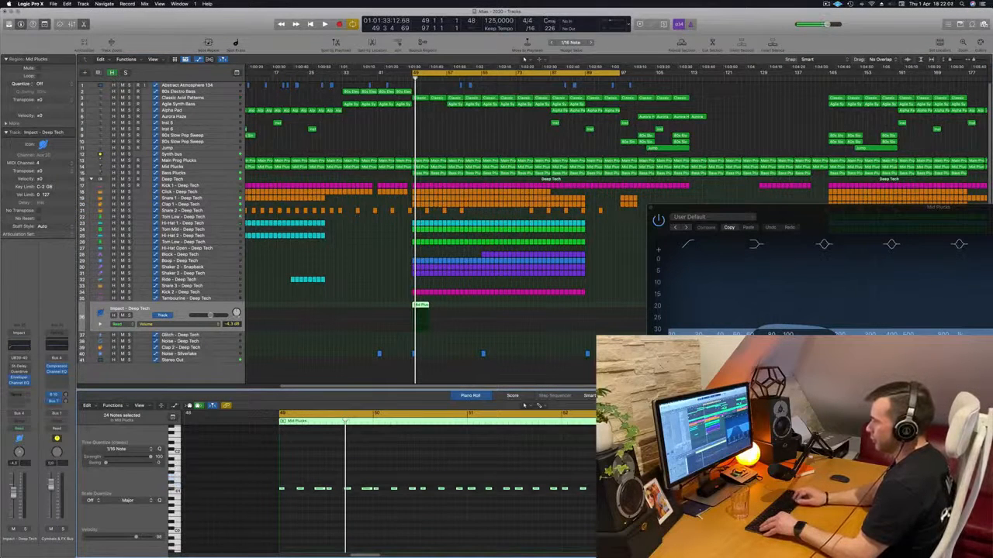
key(alt+Down)
key(alt+Down)
key(alt+Down)
key(alt+Down)
key(alt+Down)
key(alt+Up)
key(alt+Up)
key(alt+Up)
key(alt+Up)
key(alt+Up)
key(alt+Up)
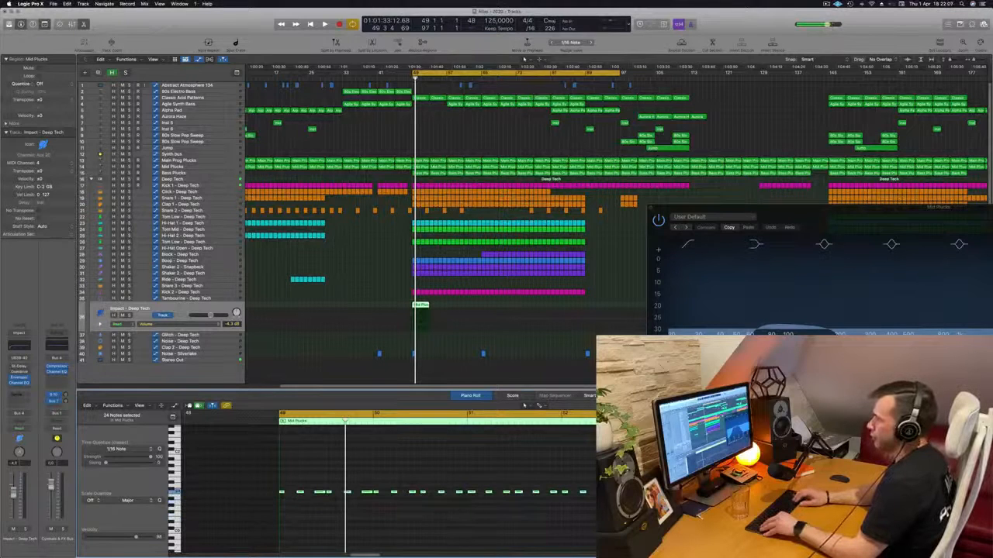
key(alt+Up)
key(alt+Up)
key(alt+Up)
key(alt+Up)
key(alt+Up)
key(alt+Up)
key(alt+Up)
key(alt+Up)
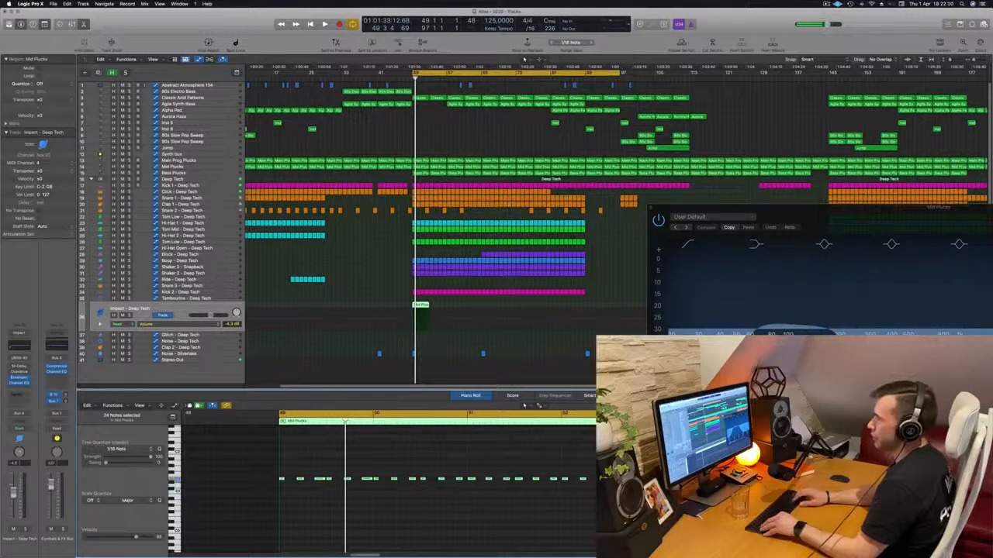
key(alt+Up)
key(alt+Up)
key(alt+Up)
key(alt+Up)
key(alt+Up)
key(alt+Up)
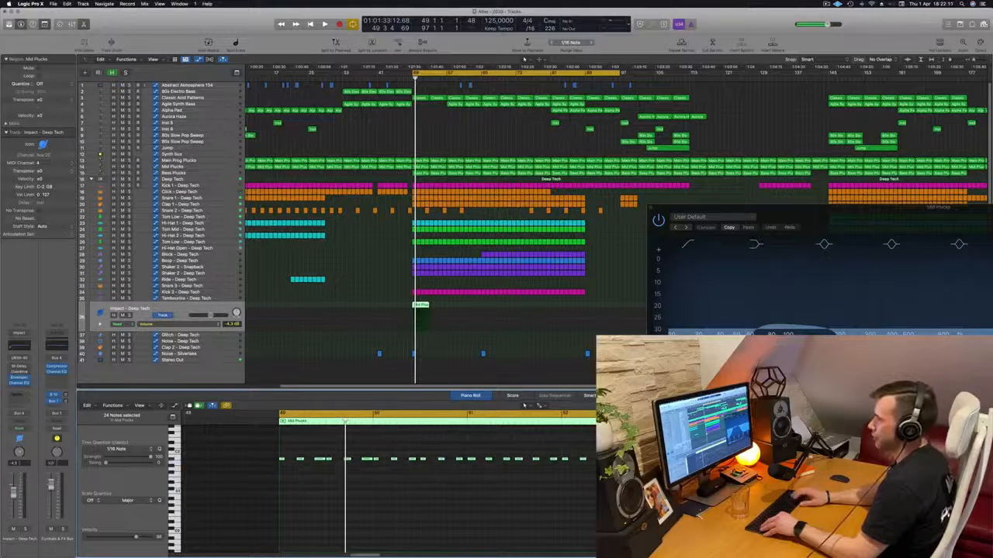
key(alt+Up)
key(alt+Up)
key(alt+Up)
key(alt+Up)
key(alt+Up)
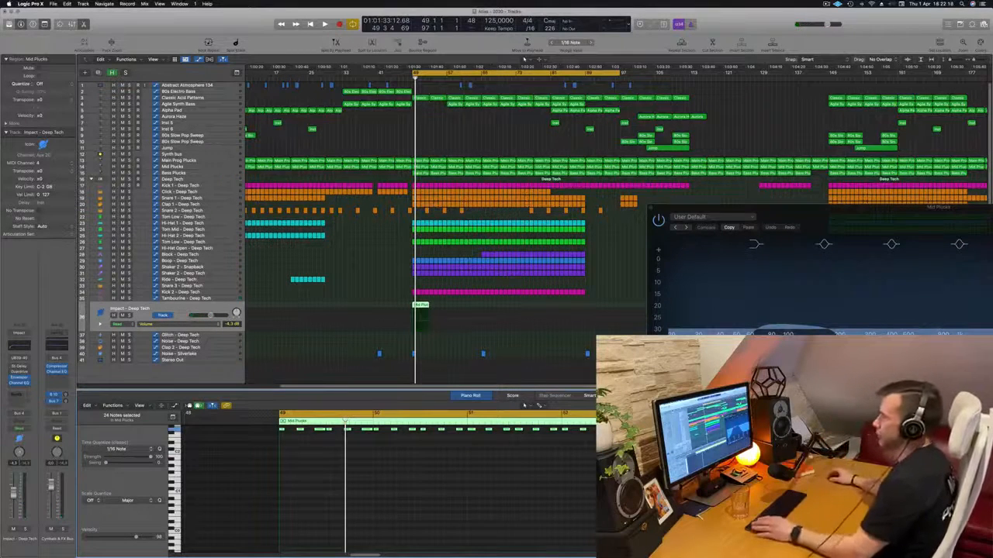
key(space)
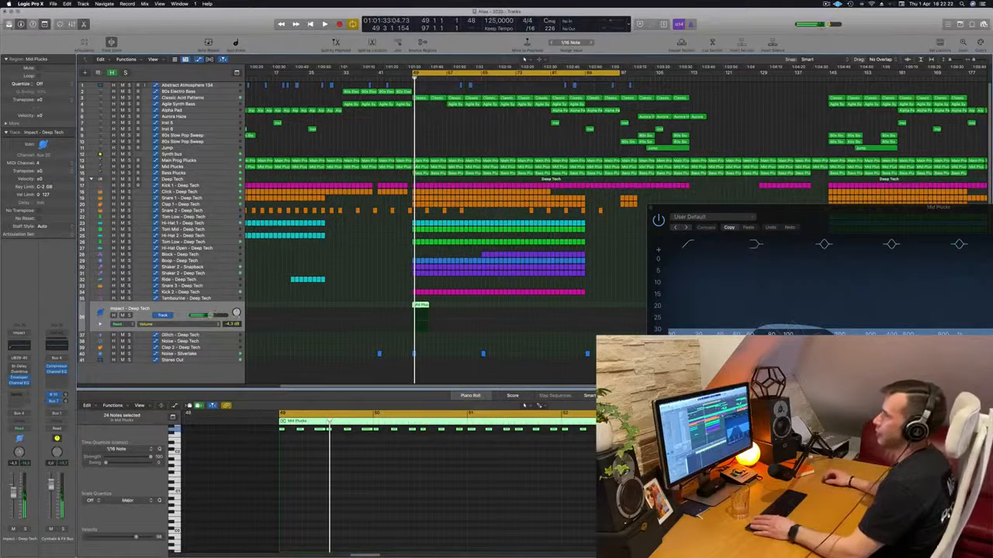
- Replace the Impact patch with Tom Low - Advanced Machines from the Electronic Drum Kit tom kit pieces in the library
key(y)
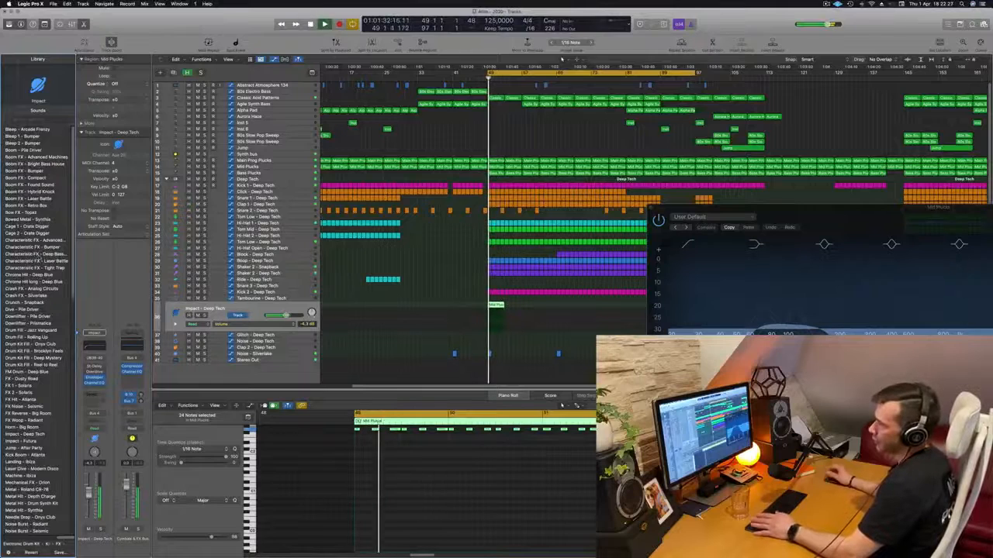
scroll(41, 286, down, 5)
scroll(32, 288, up, 3)
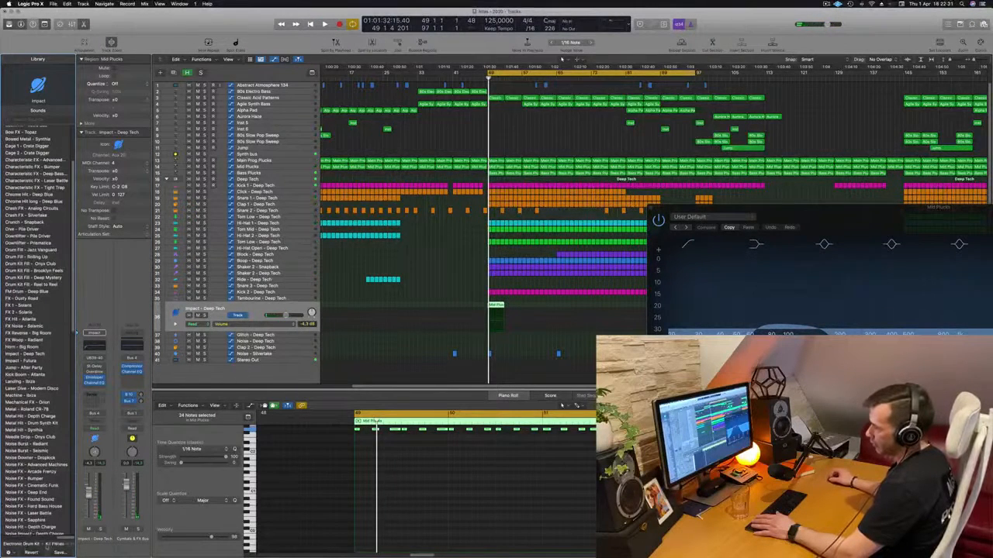
scroll(55, 535, down, 10)
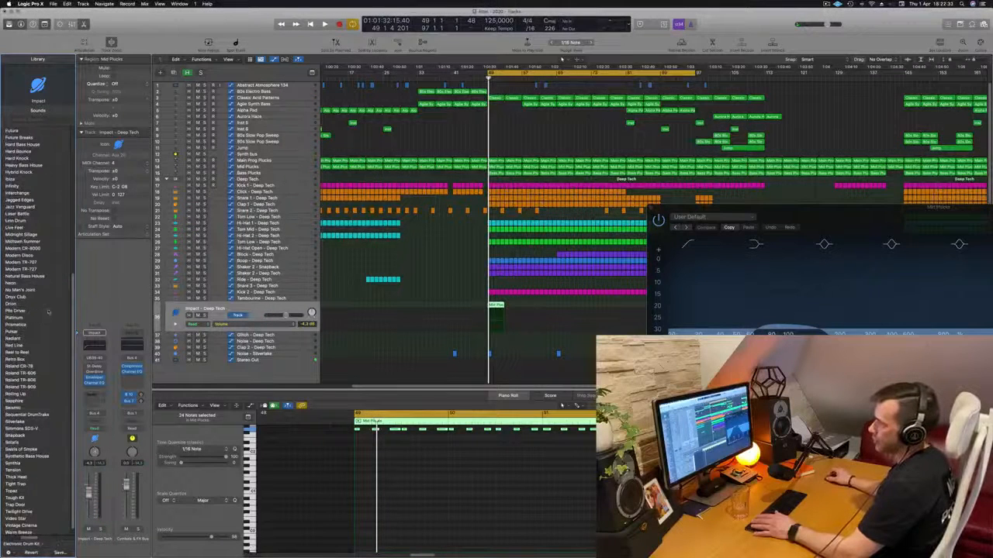
scroll(48, 312, down, 2)
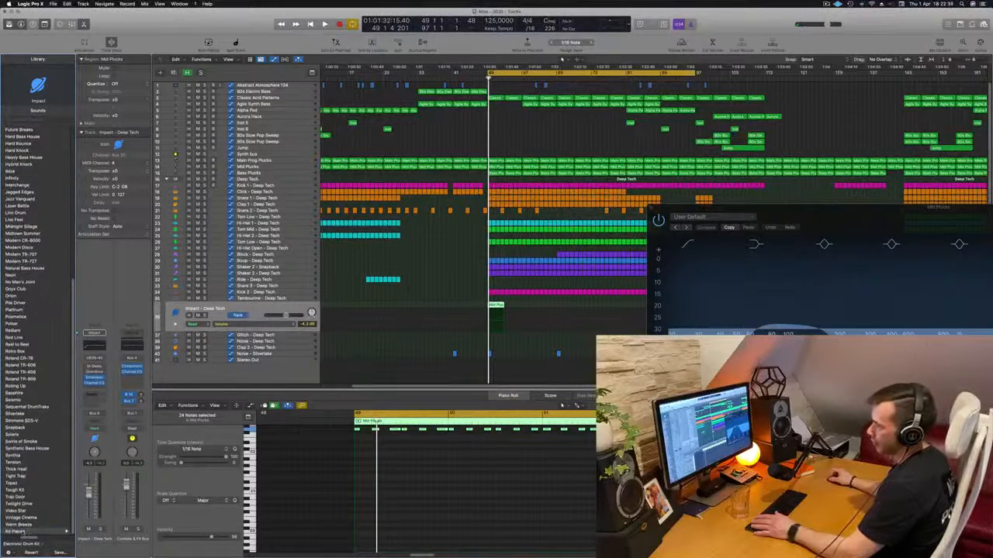
click(19, 532)
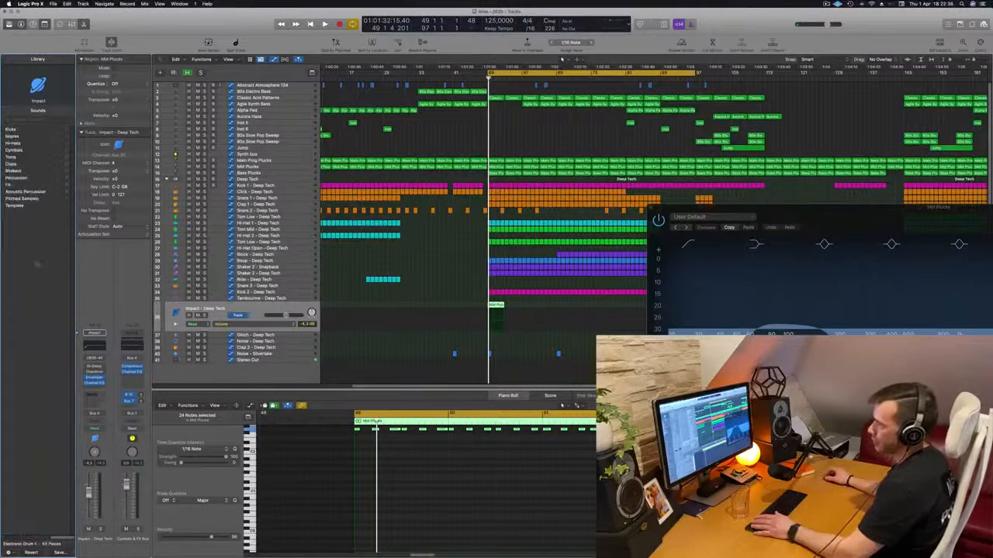
click(21, 157)
scroll(38, 329, down, 10)
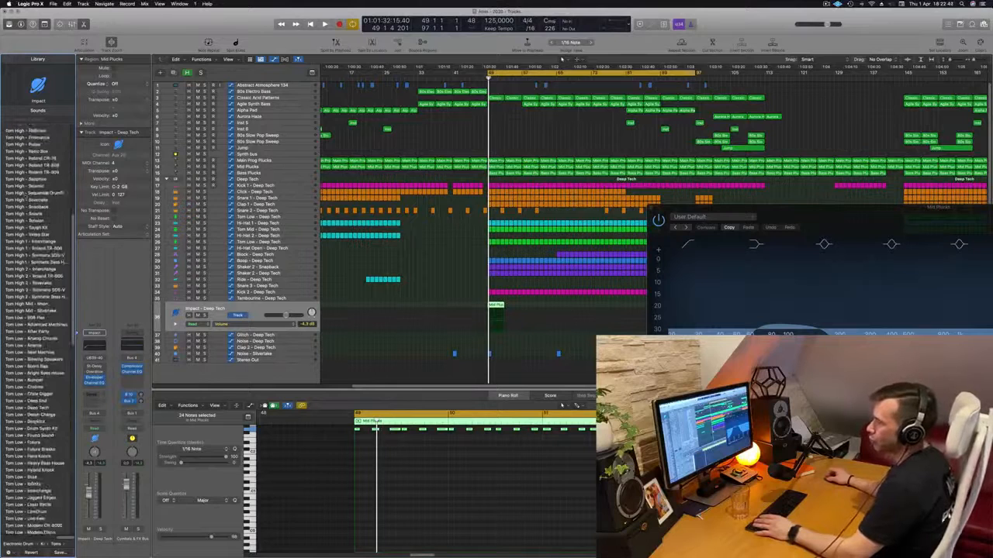
click(27, 318)
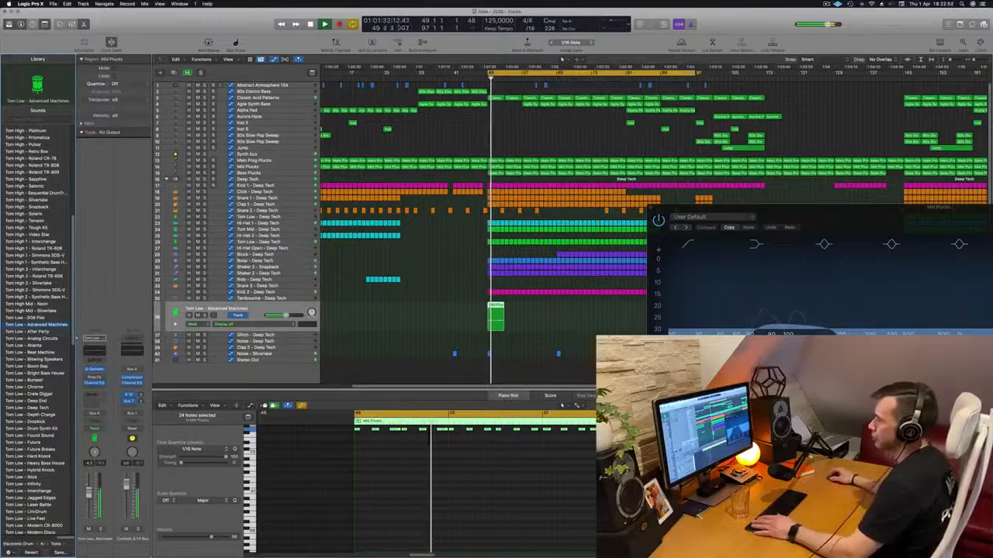
- Solo the Tom Low - Advanced Machines track during playback to hear its pattern alone, and unsolo it
key(s)
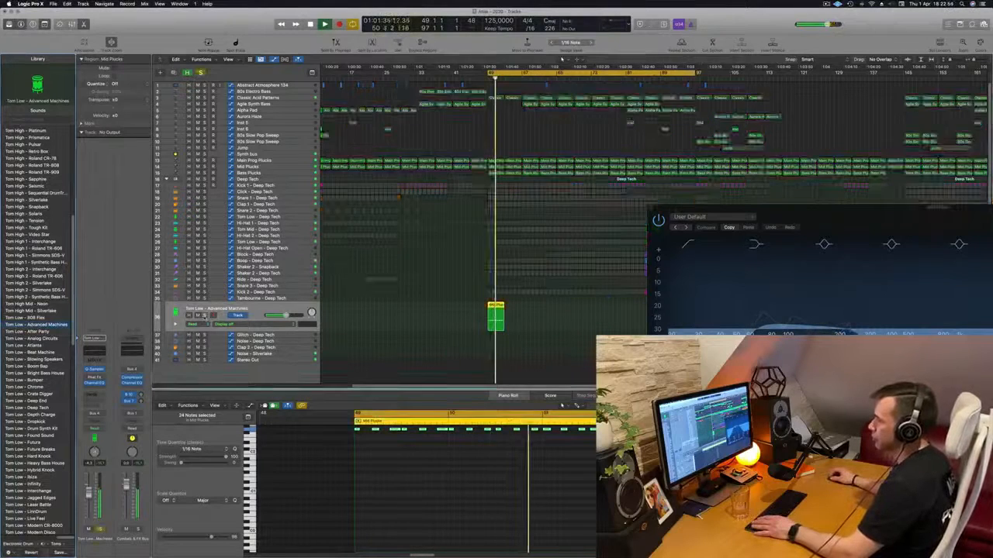
key(s)
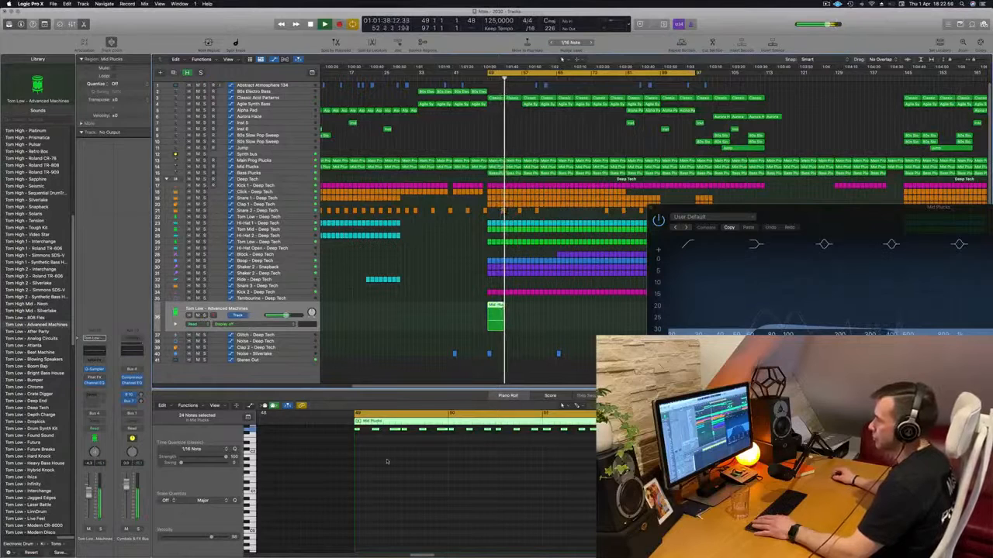
- Repeat the four-bar region back to back along the Tom Low - Advanced Machines track to about bar 77
scroll(386, 462, up, 2)
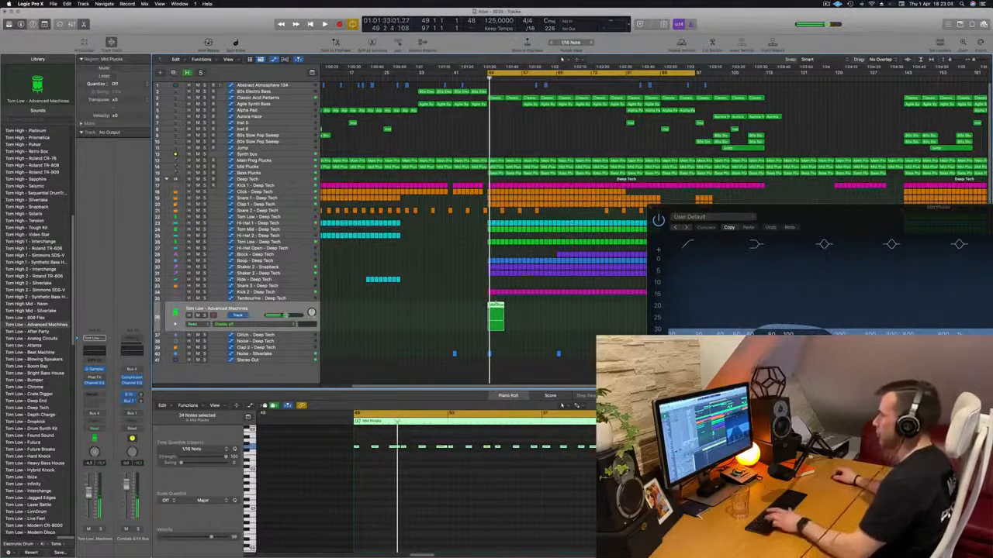
key(super+r)
key(super+r)
key(super+r)
key(super+r)
key(super+r)
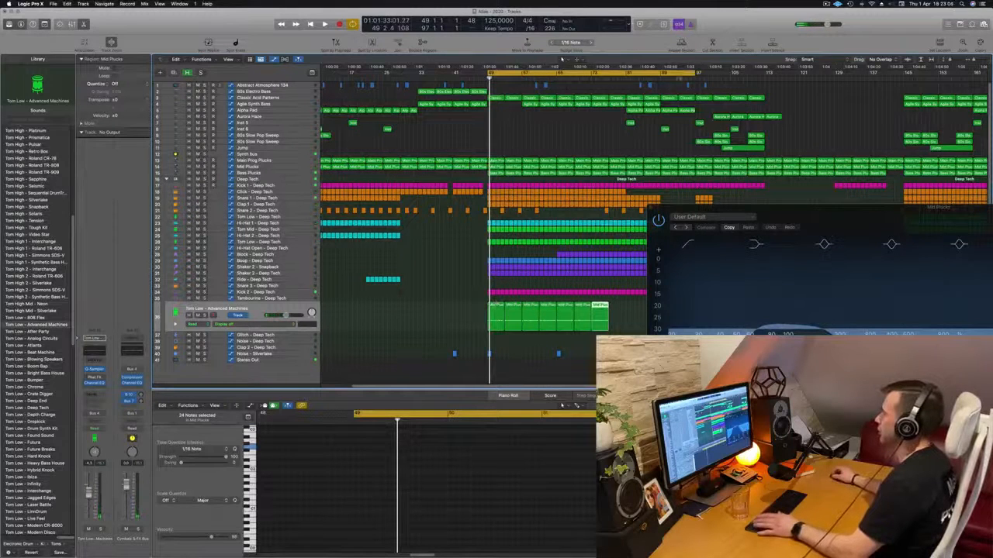
- Shorten the cycle range to end at bar 81 and repeat the tom region once more to fill it
drag(694, 72, 632, 72)
key(space)
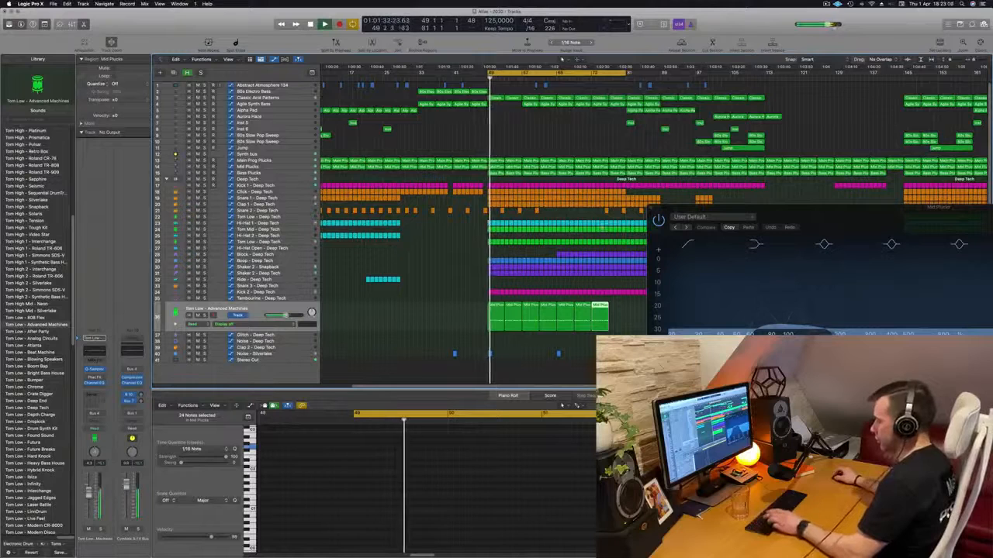
key(super+r)
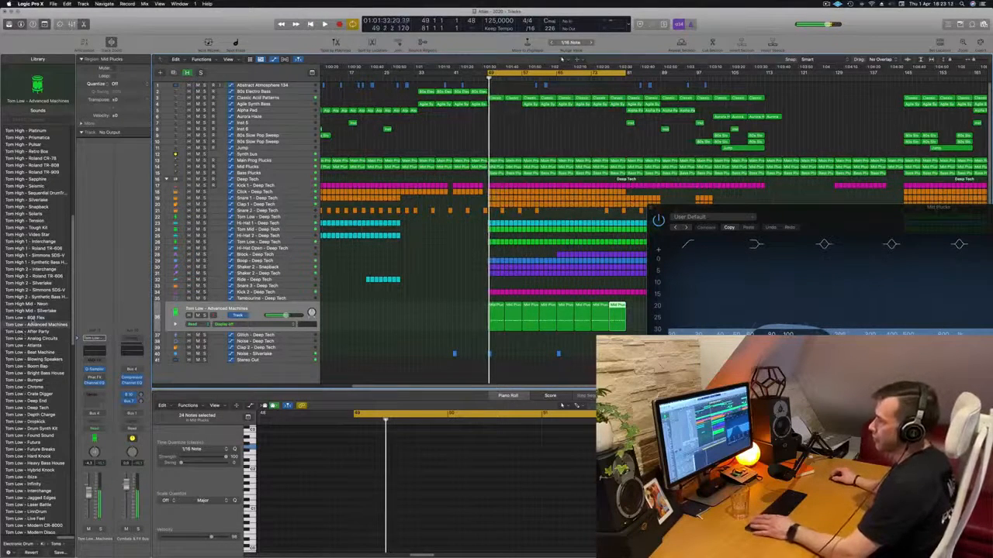
- Audition the Tom Low patches 808 Flex, Analog Circuits and Atlanta on the tom track while the section plays
key(space)
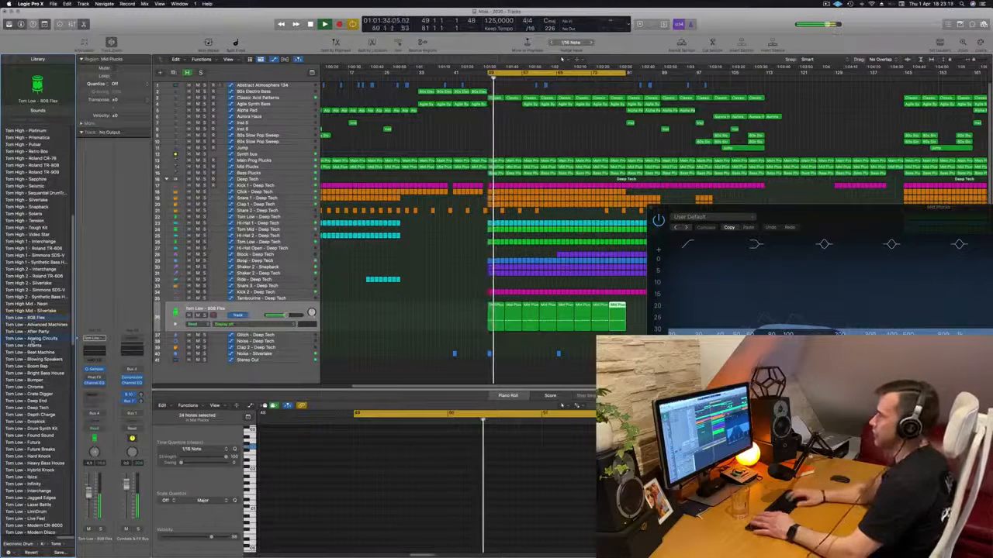
key(Down)
key(Down)
key(Down)
key(space)
key(space)
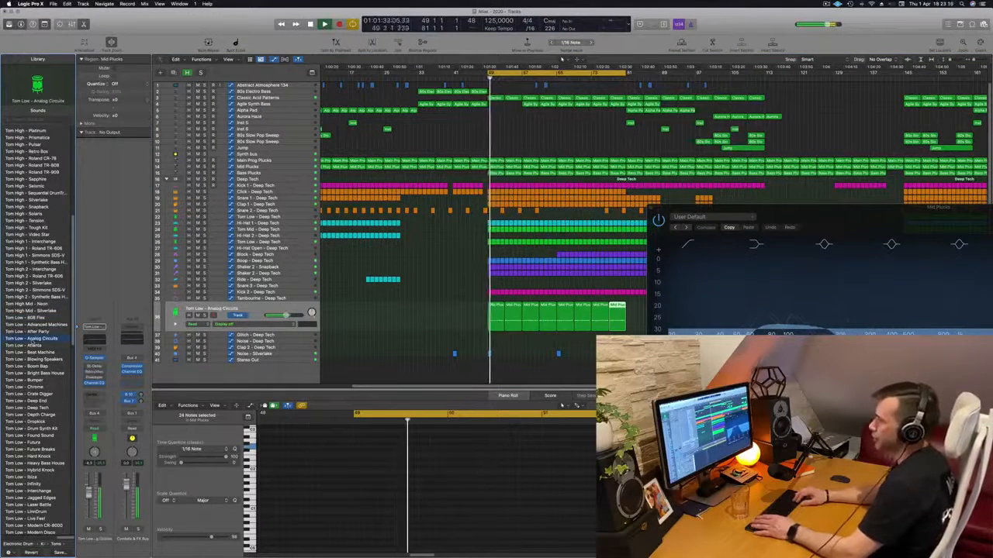
key(Down)
key(Down)
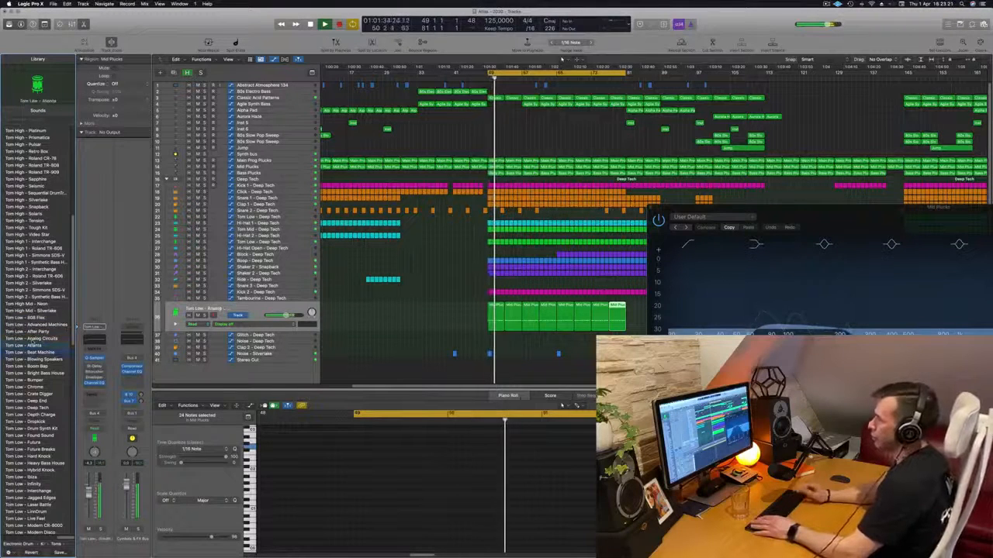
- Audition the following Tom Low patches, including Blowing Speakers, Bright Bass House and Bumper, and return to Chrome
key(Down)
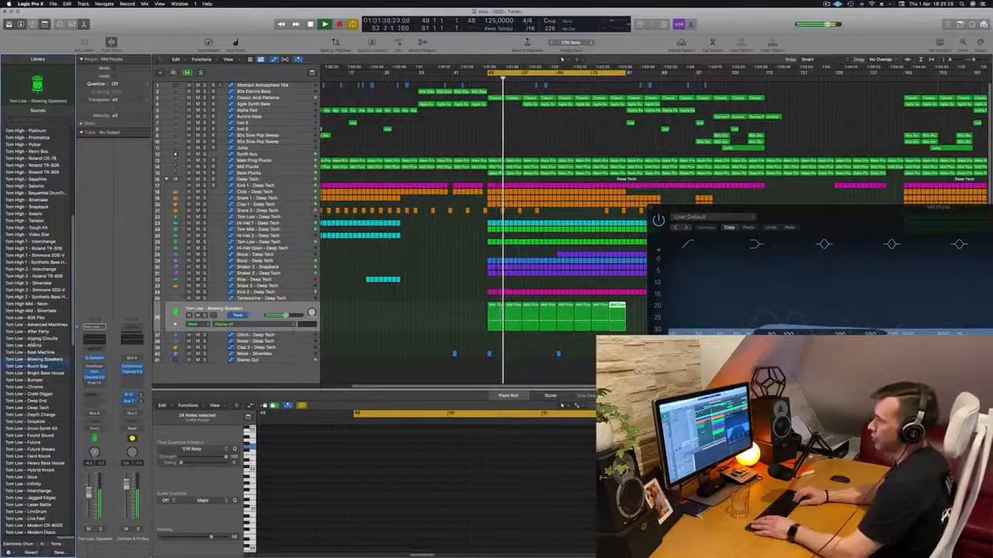
key(Down)
key(Down)
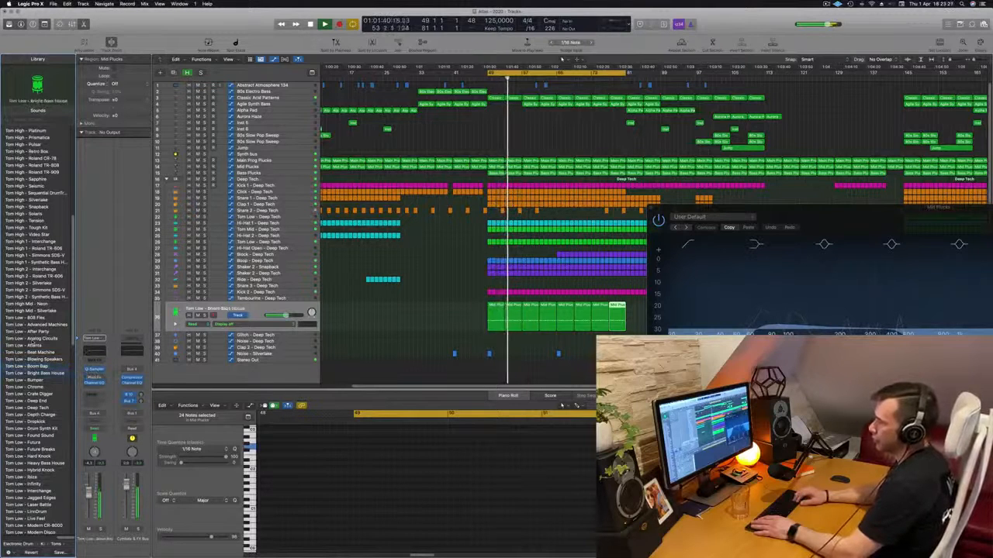
scroll(29, 357, down, 5)
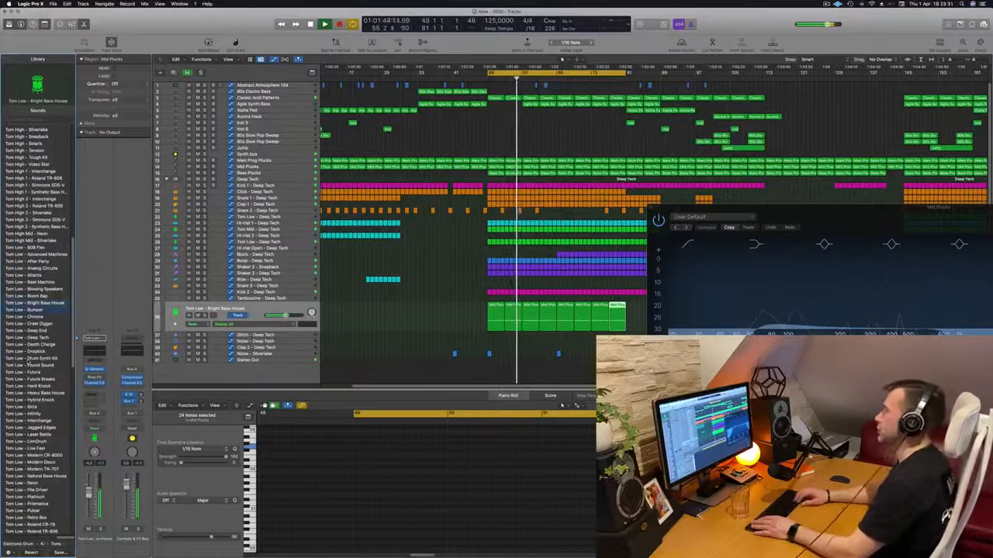
key(Down)
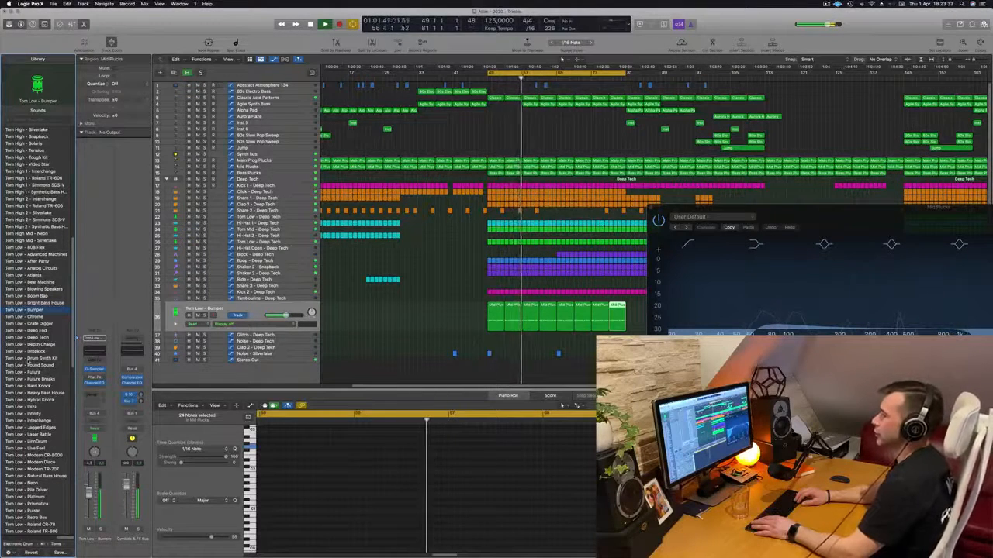
key(Down)
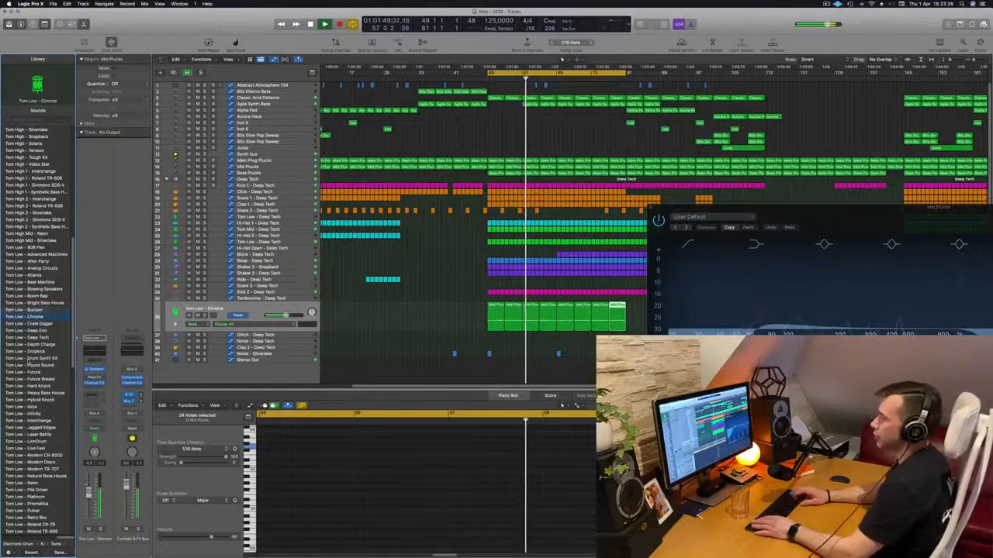
key(Down)
key(Up)
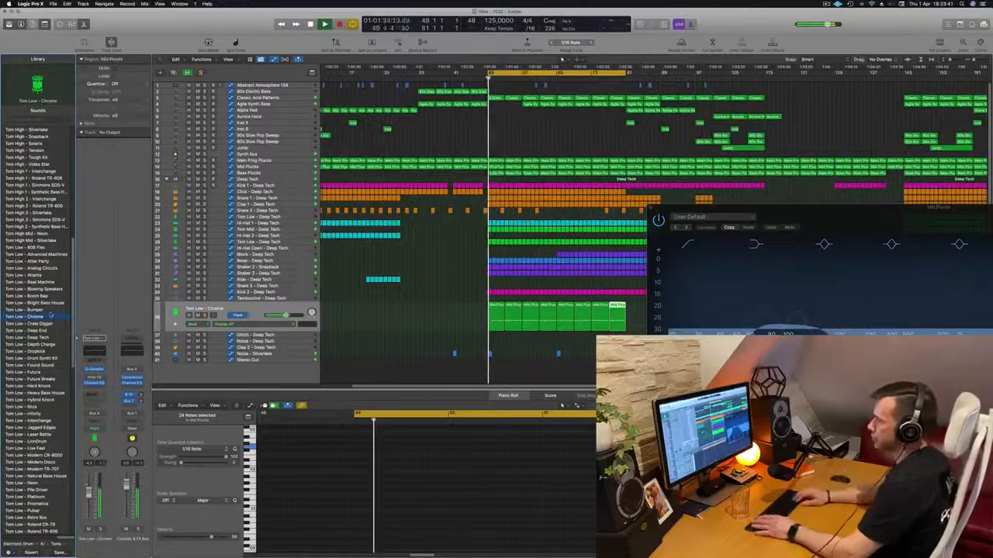
- Go back to the tom track and compare the Tom Low patches Advanced Machines and After Party during playback
key(Down)
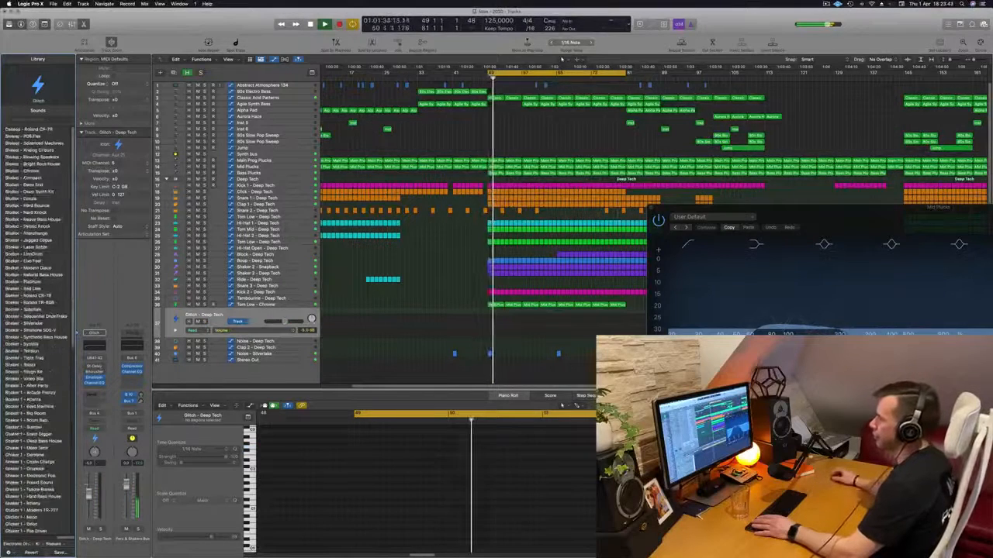
key(Up)
click(39, 331)
scroll(39, 388, down, 5)
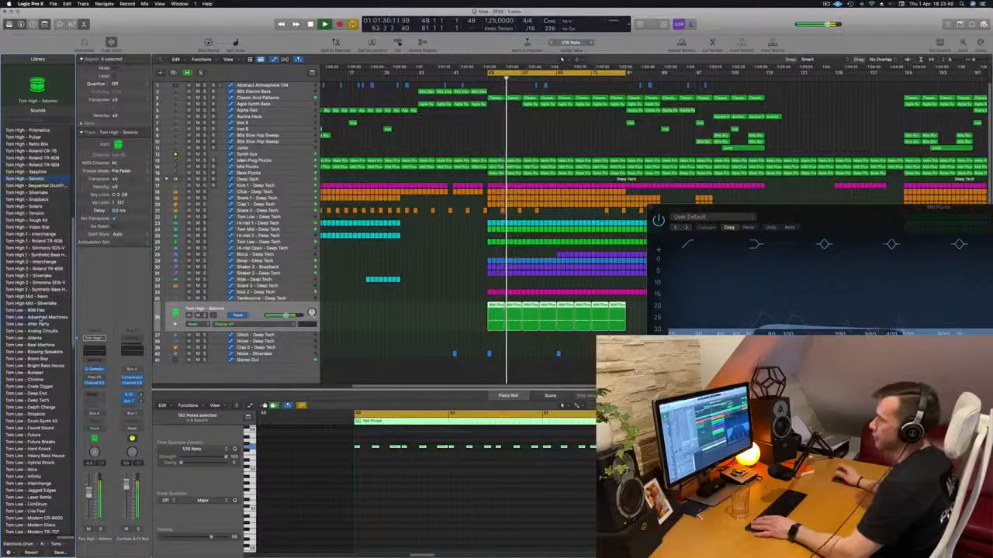
click(39, 317)
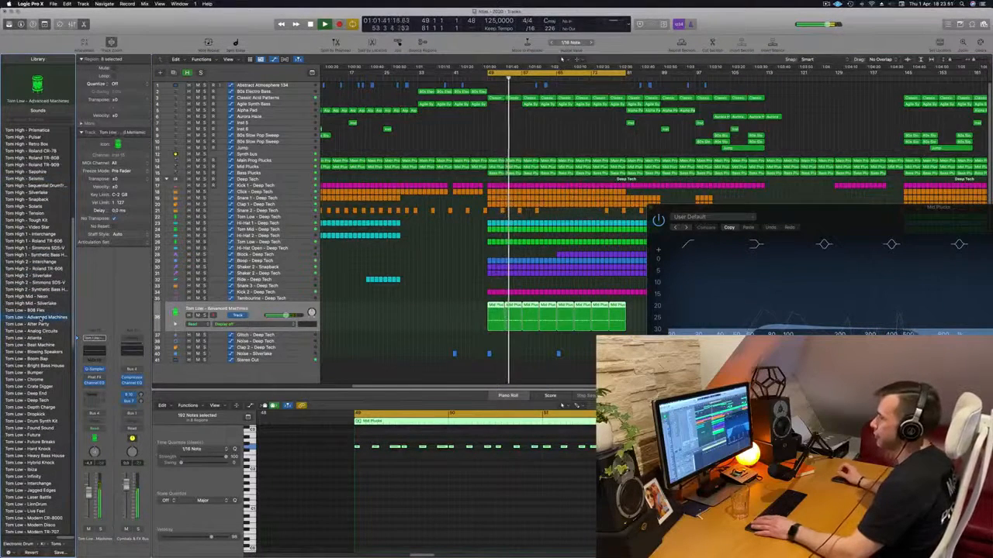
click(37, 324)
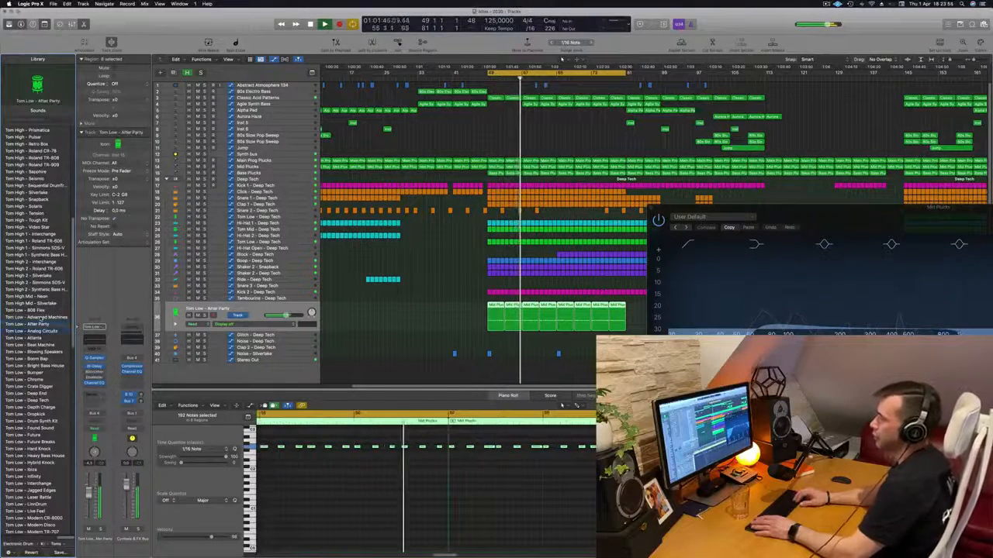
- Audition the Tom Low patches from Analog Circuits onward and load Tom Low - Chrome on the tom track
key(Down)
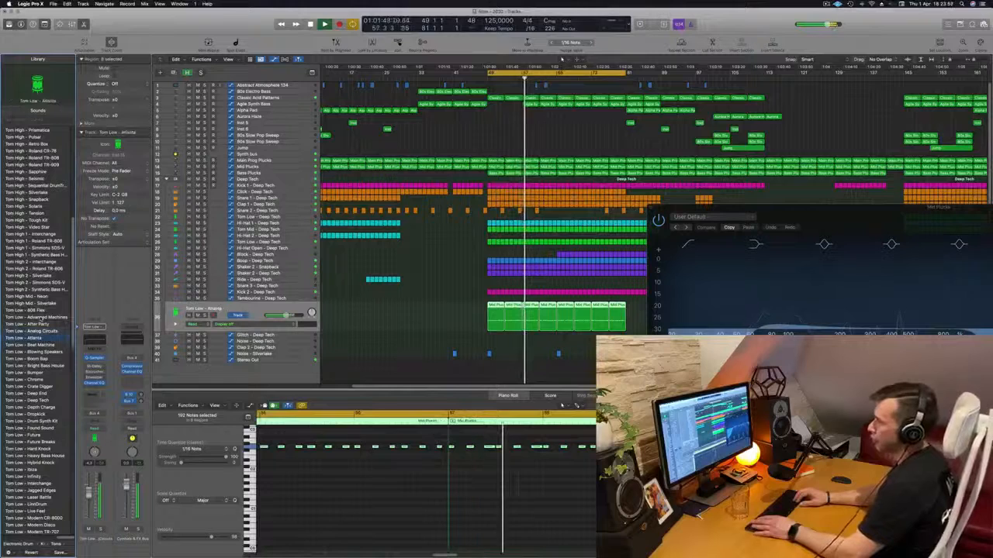
key(Down)
key(Down)
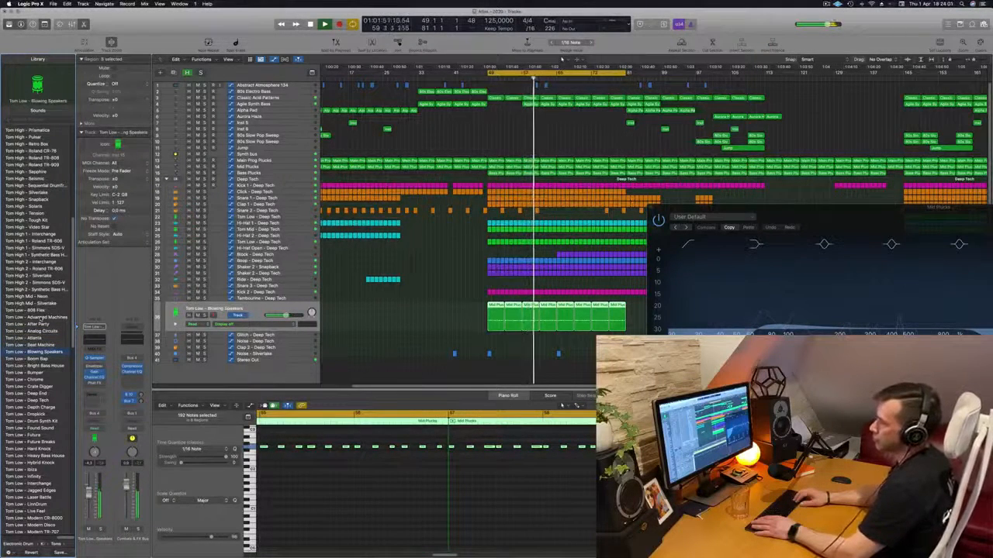
key(Down)
key(Down)
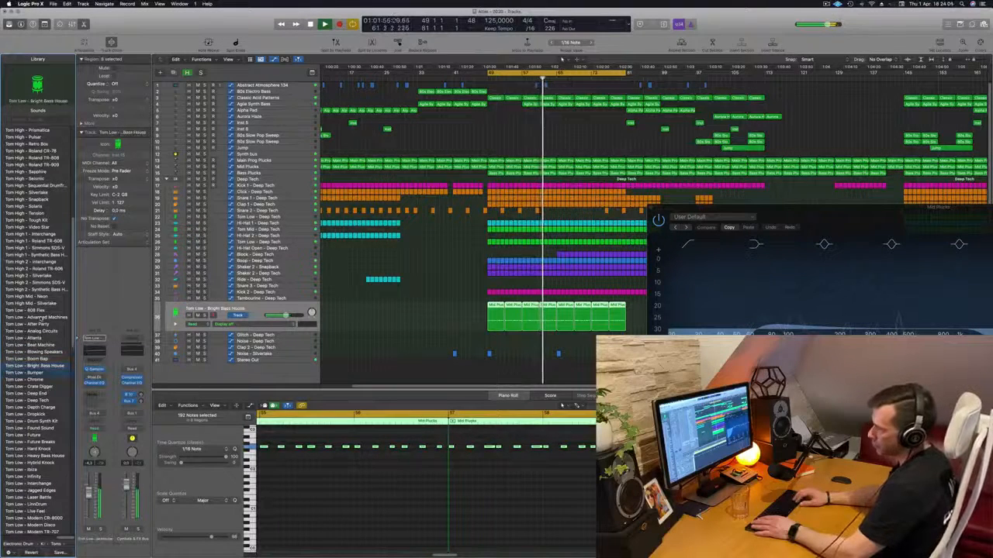
key(Down)
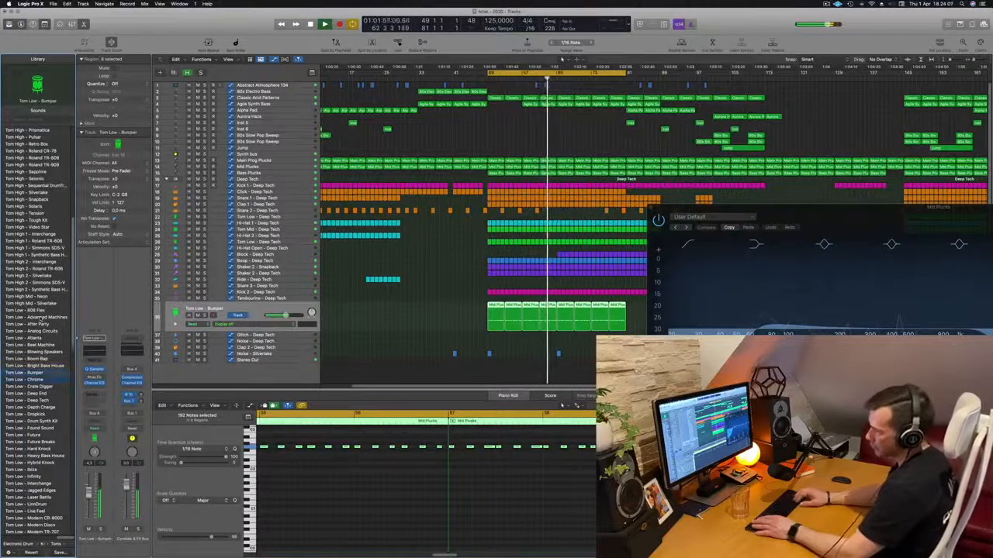
key(Down)
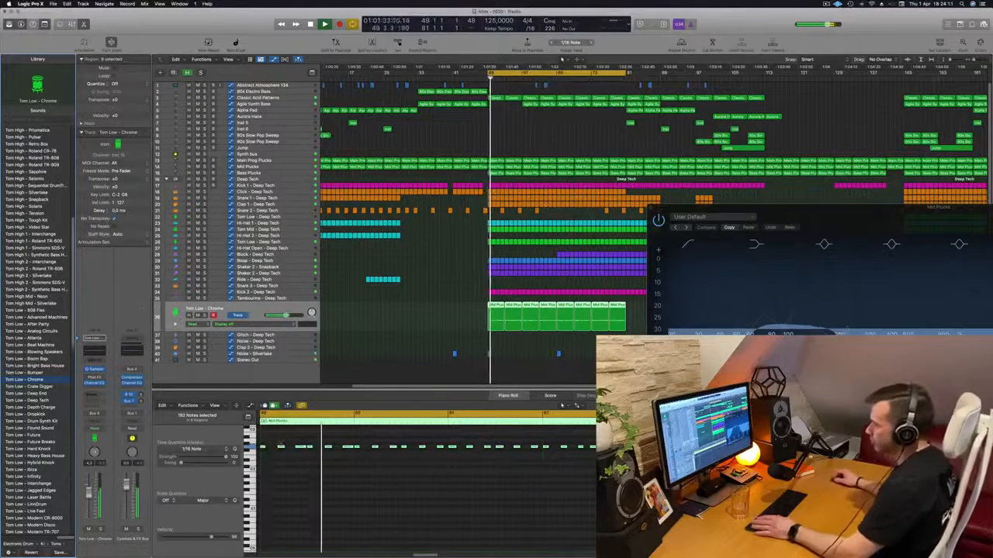
- Solo the Tom Low - Chrome track, transpose all its notes down two octaves and play them
key(s)
click(340, 478)
key(space)
key(super+a)
key(alt+shift+Down)
key(alt+shift+Down)
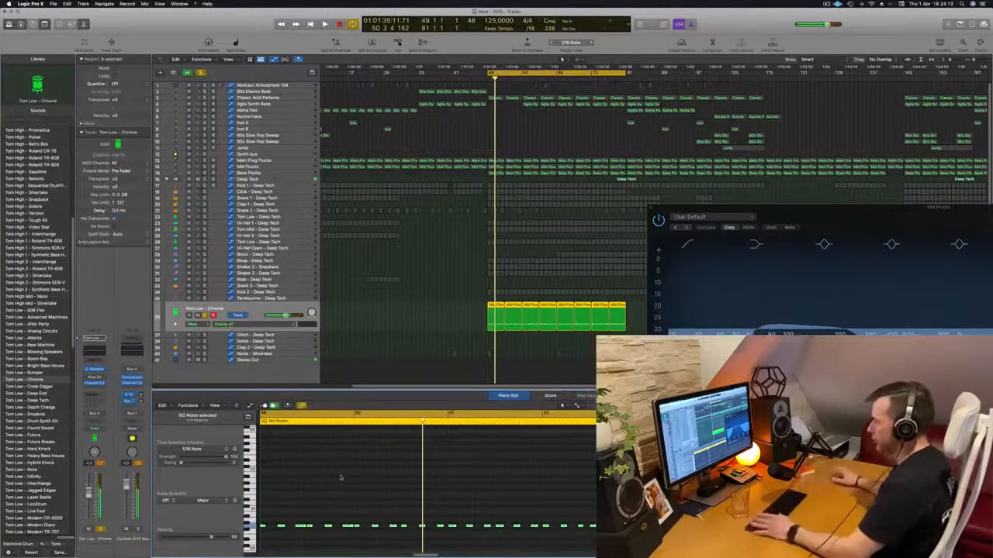
key(space)
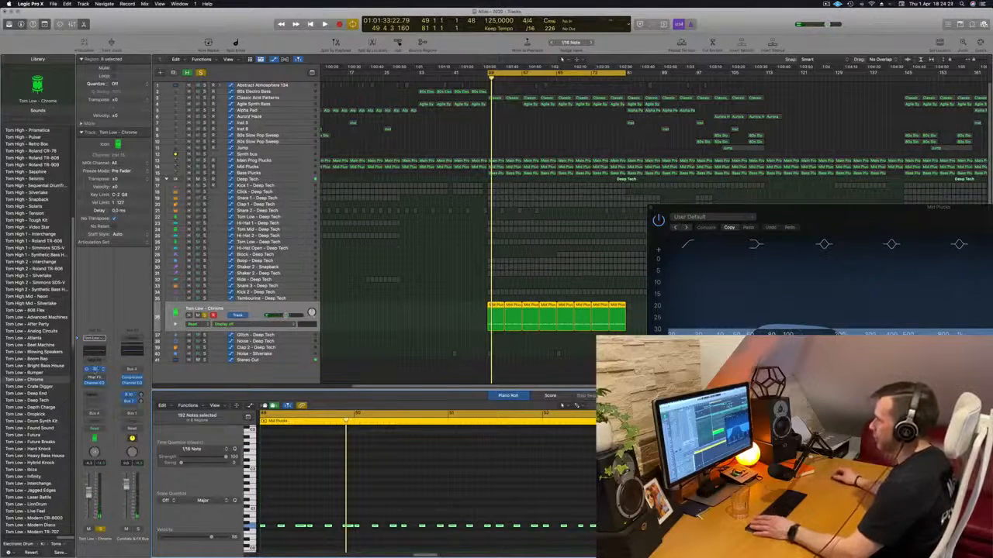
- Open the Tom Low - Chrome track's Quick Sampler, play the tom soloed, and unsolo it to hear the full mix
click(95, 370)
drag(505, 101, 740, 121)
key(space)
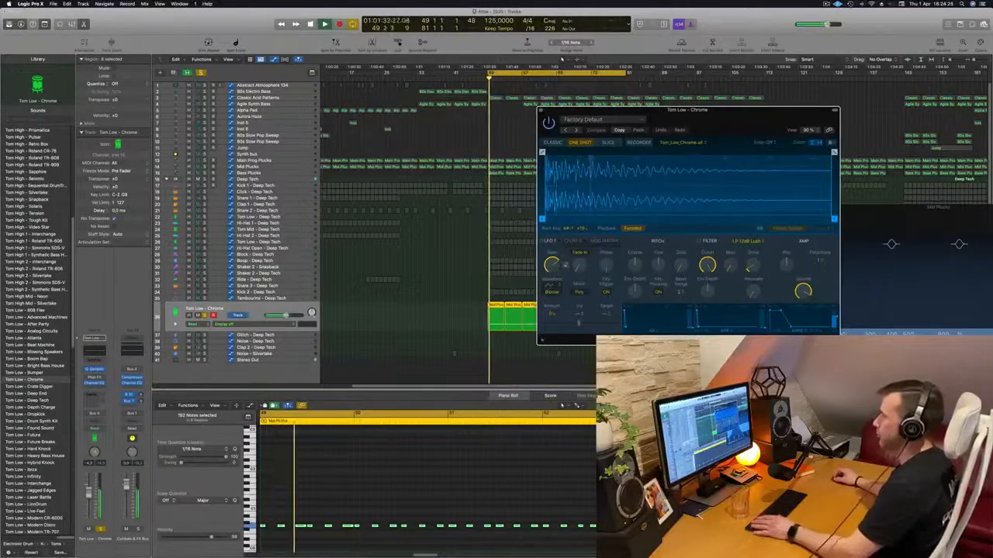
key(s)
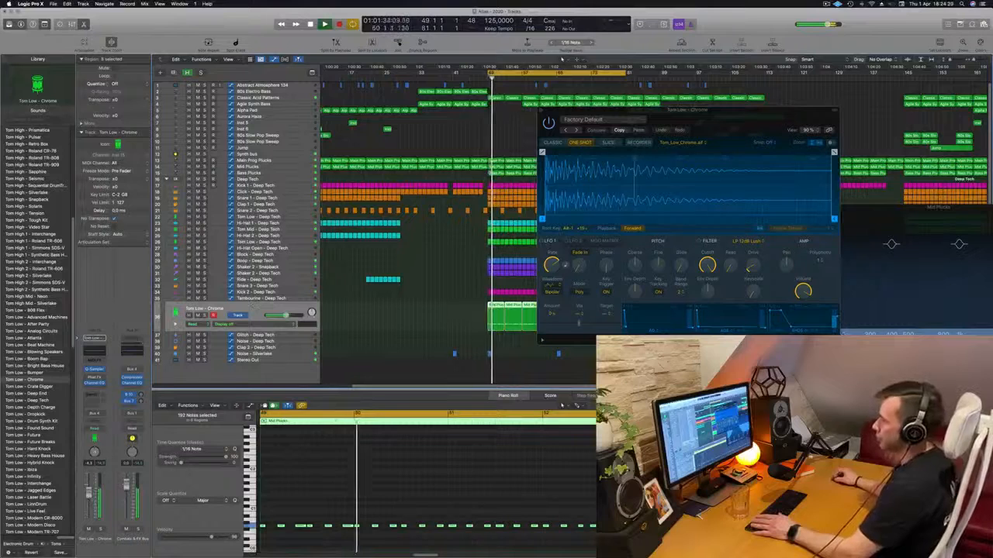
key(space)
key(space)
- Add a send on the Tom Low - Chrome channel, route it to Bus 3 → Aux 33, and close the Quick Sampler window
click(91, 394)
mouse_move(94, 404)
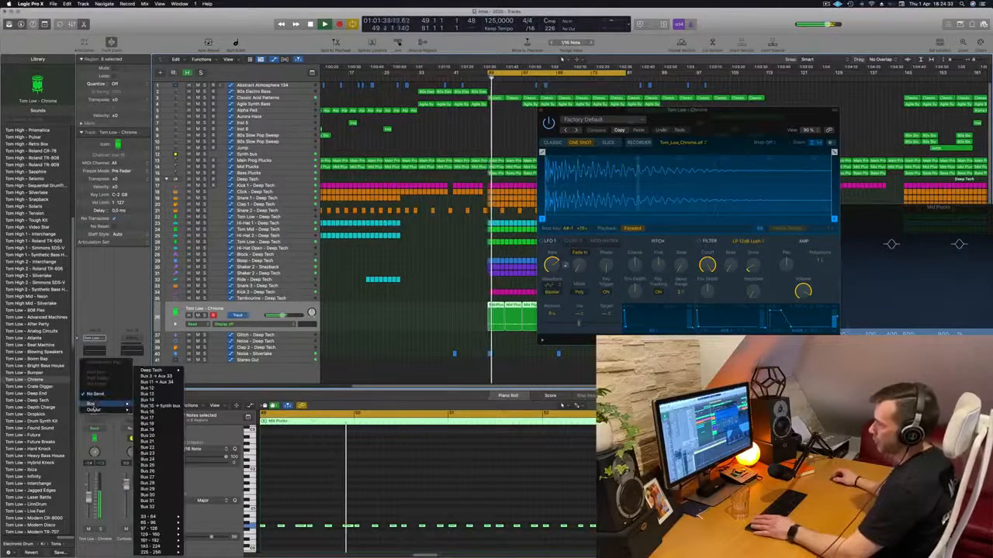
click(158, 405)
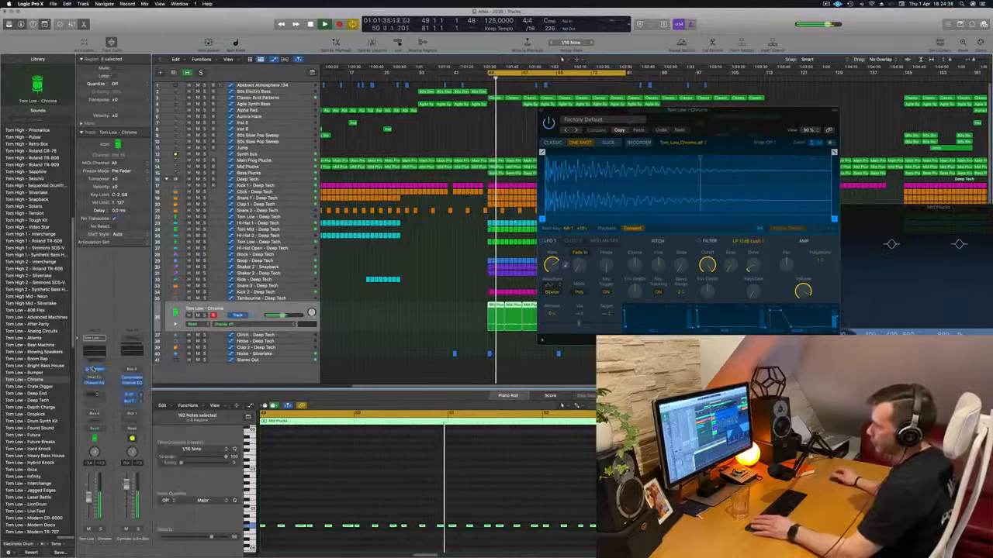
click(94, 401)
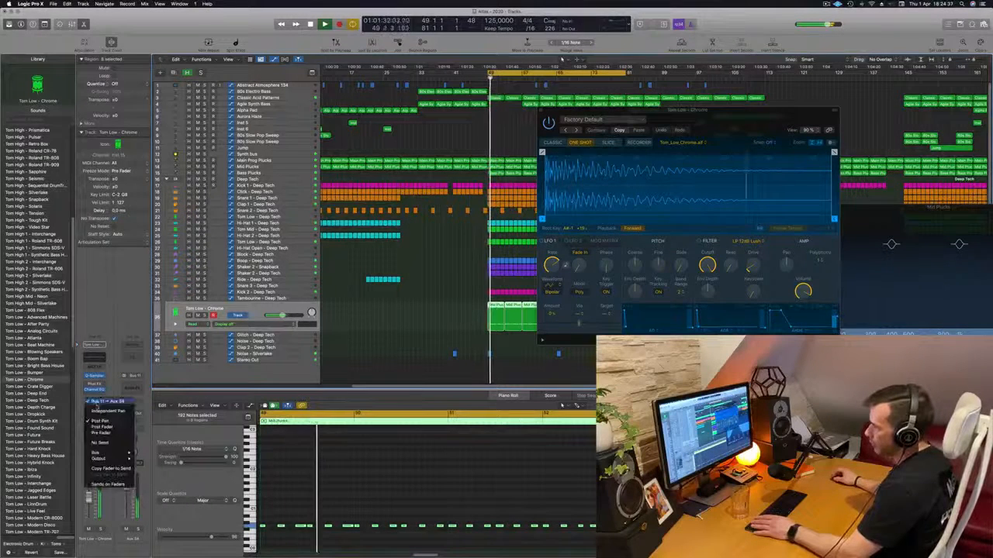
mouse_move(108, 453)
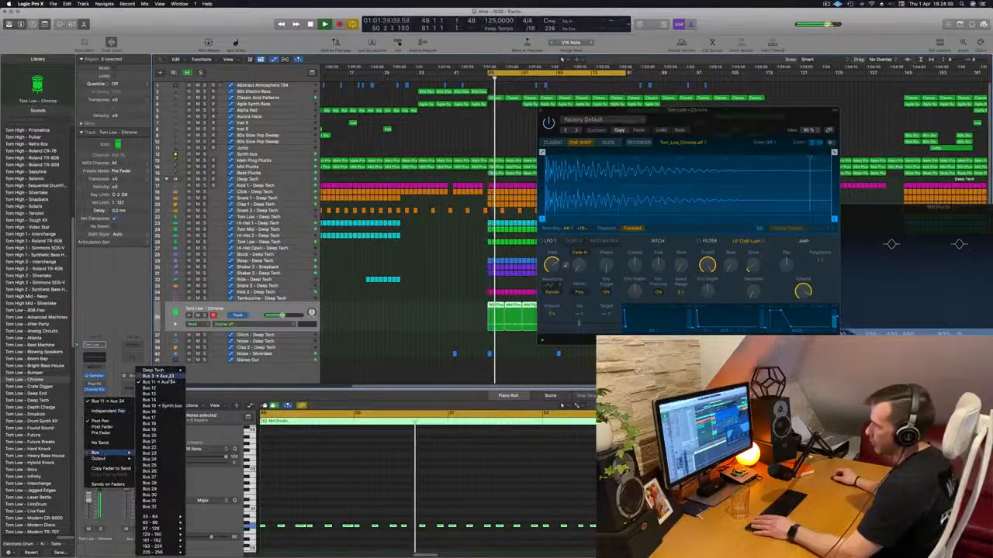
click(159, 378)
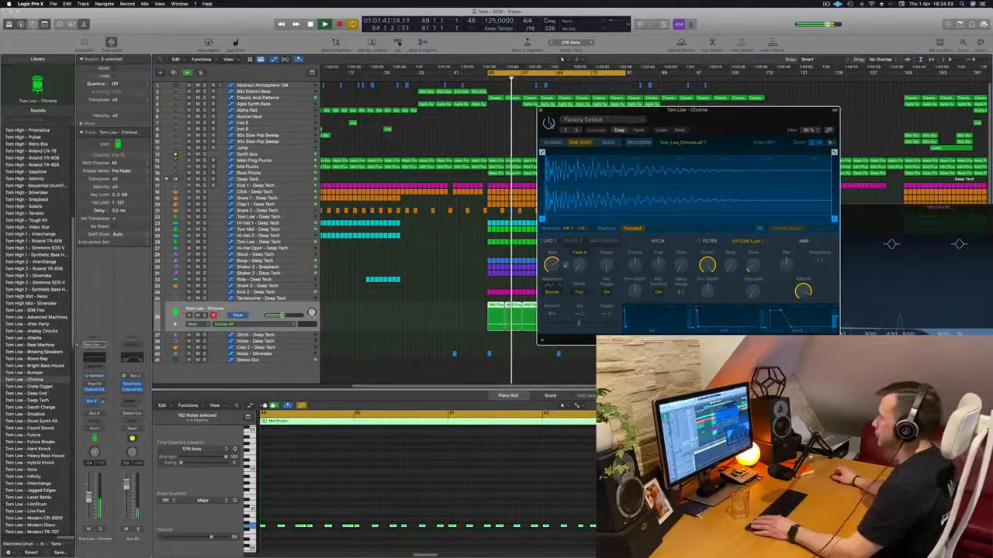
drag(704, 118, 583, 136)
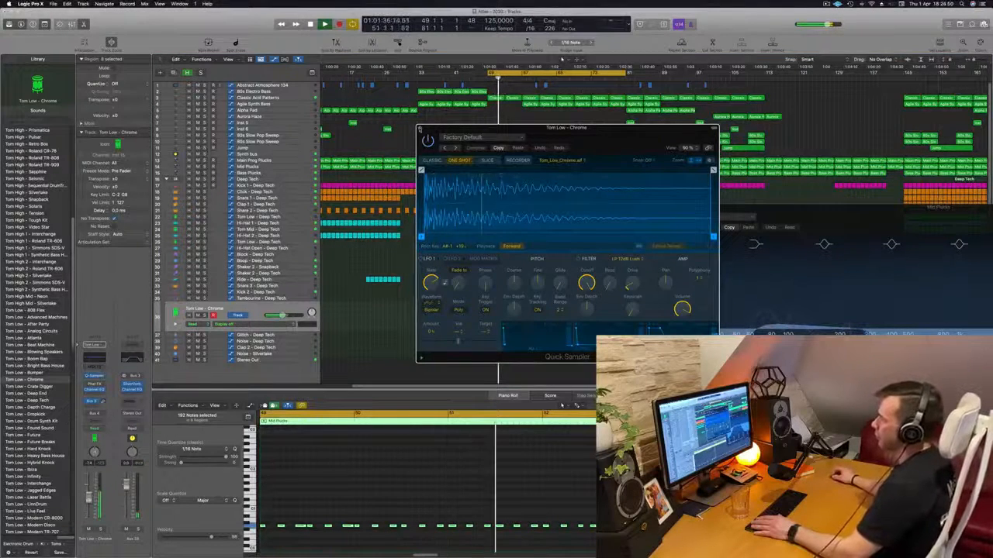
click(419, 128)
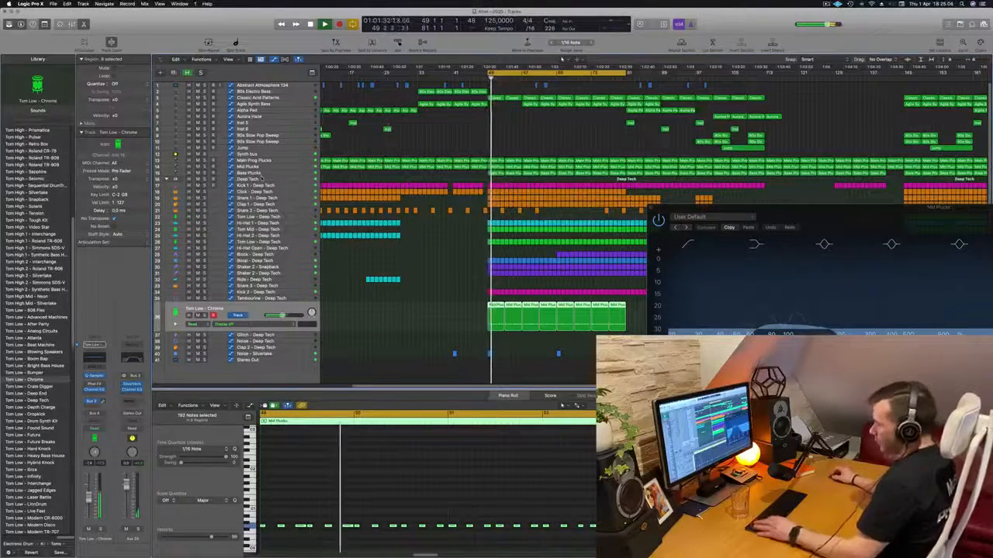
- Show the Mixer and select the Mid Plucks track to bring up its channel strip among the synth channels
key(x)
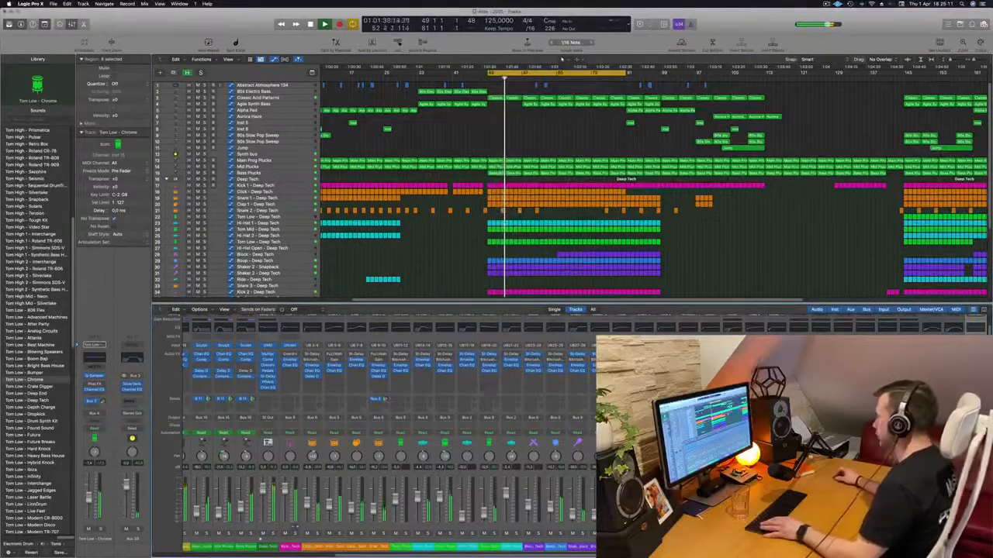
scroll(497, 383, left, 3)
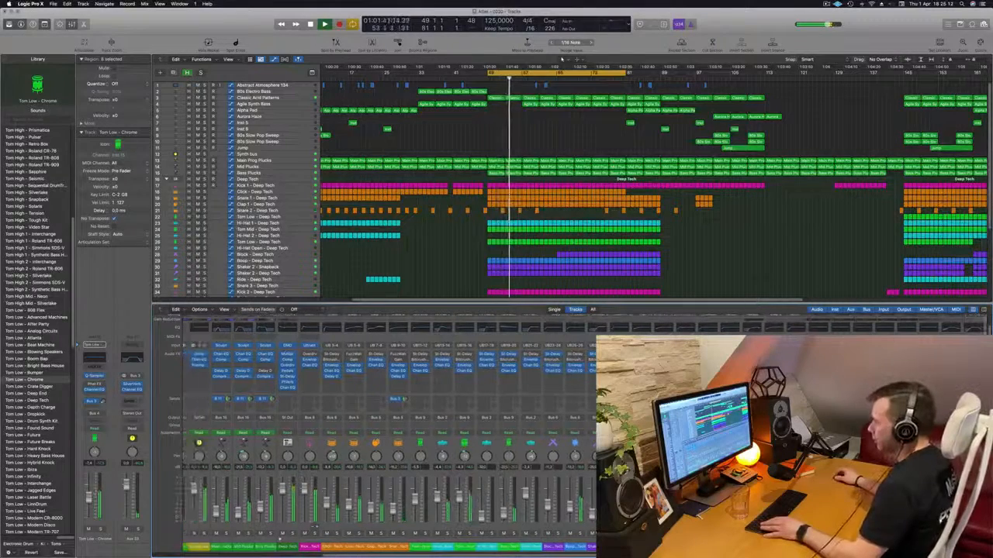
click(288, 166)
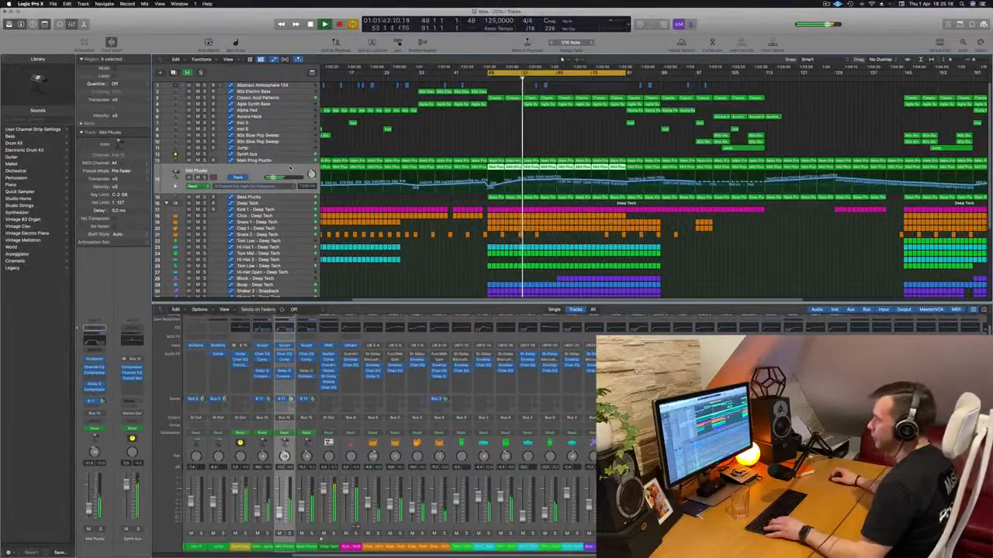
scroll(387, 434, left, 2)
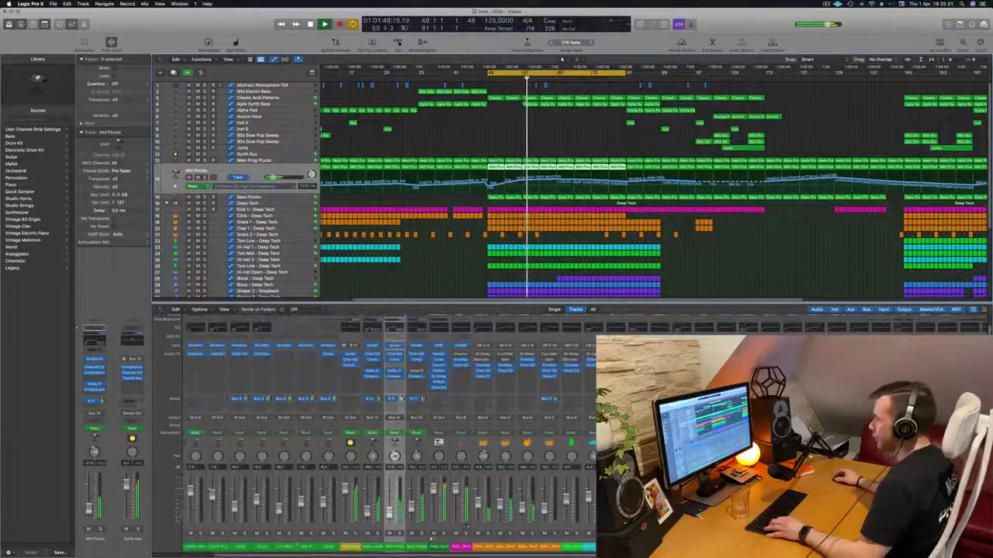
- Compare the mixer channel strips of the Tom Low - Chrome and Mid Plucks tracks during playback
scroll(388, 435, right, 5)
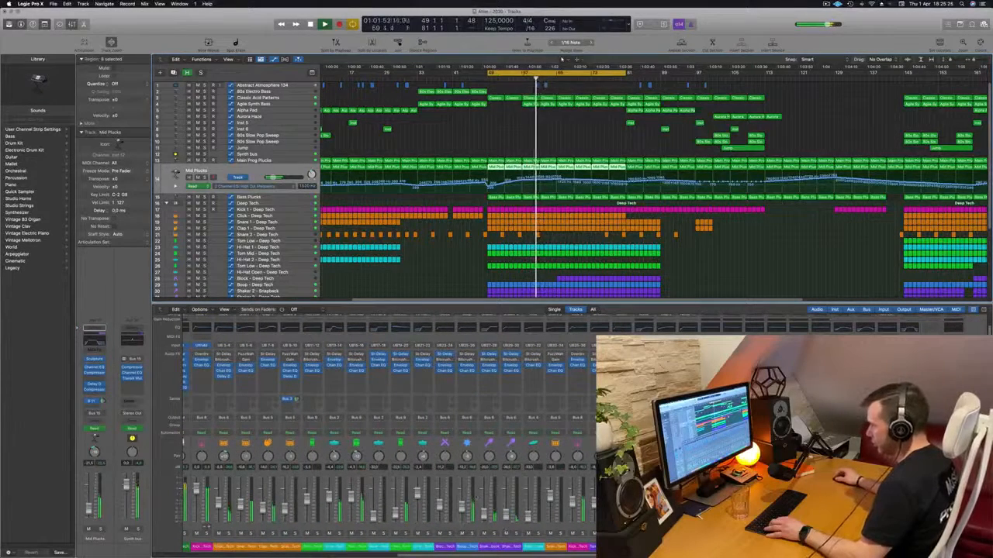
scroll(416, 215, down, 5)
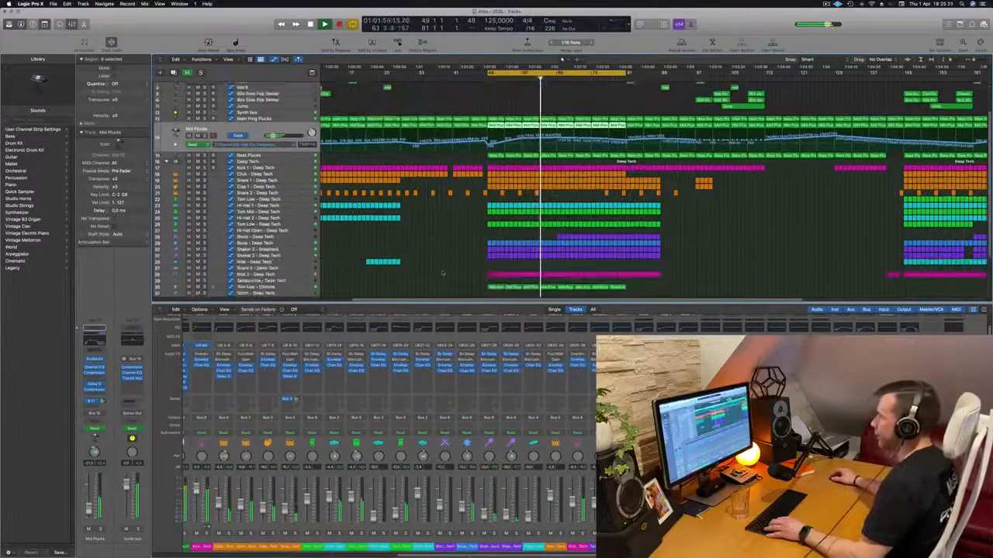
scroll(403, 202, up, 1)
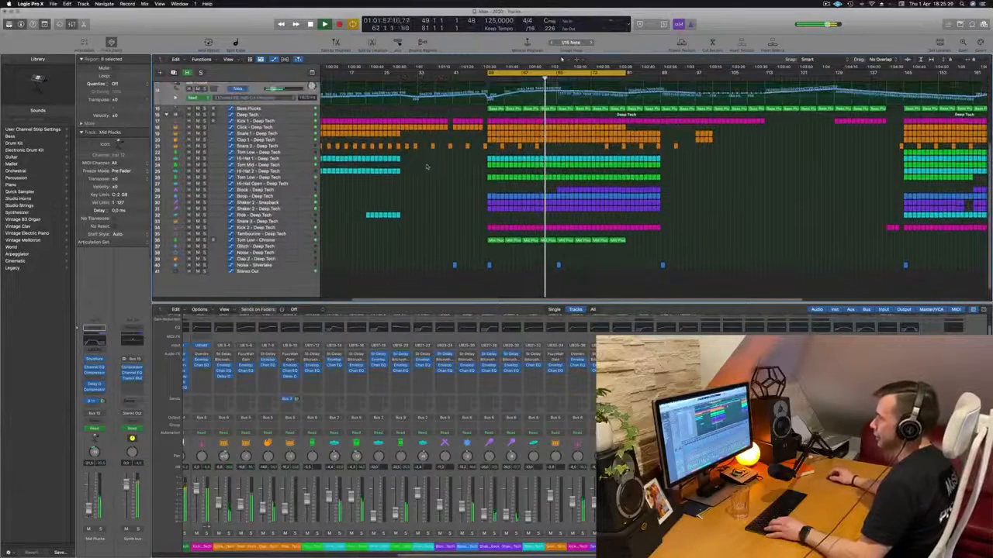
click(307, 241)
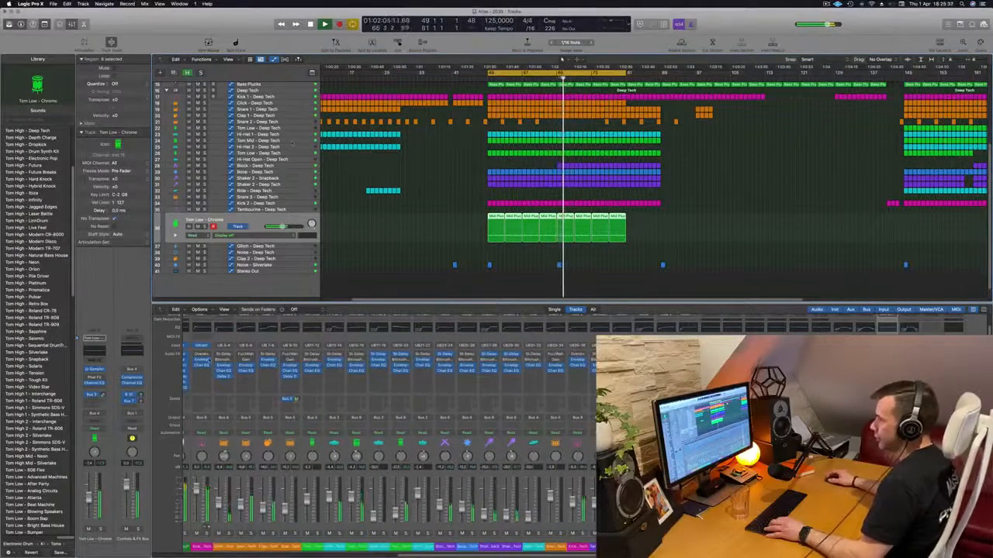
scroll(286, 112, up, 2)
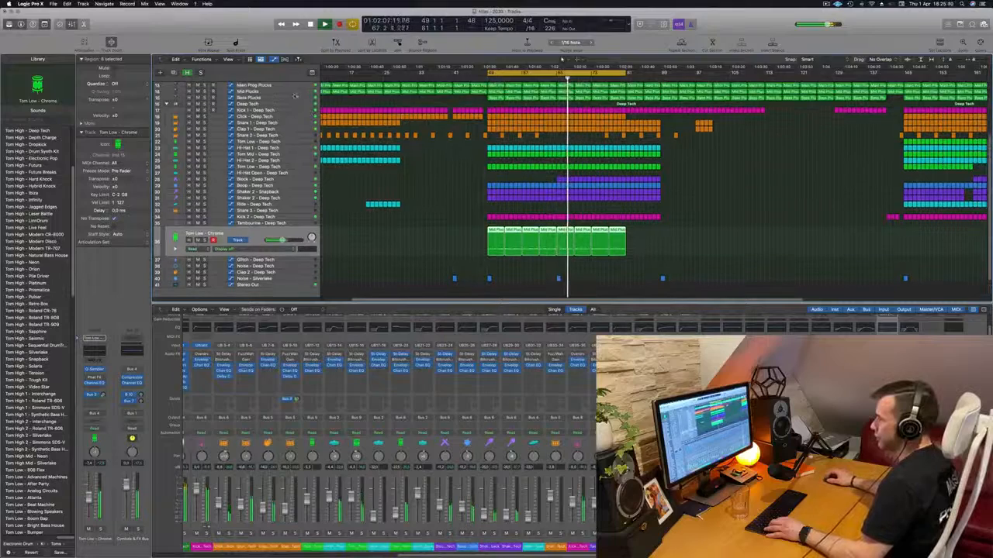
click(300, 91)
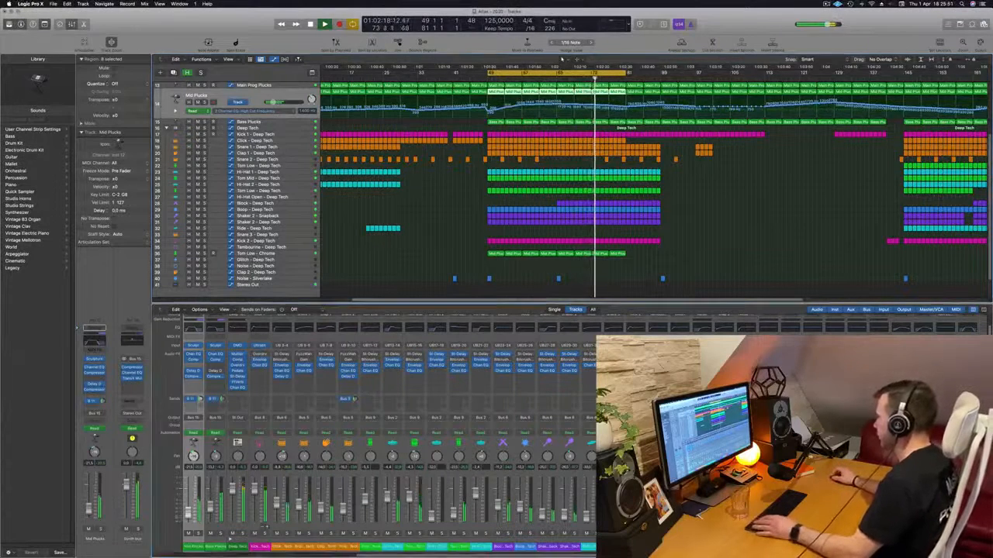
- Lower the Delay Designer mix on Tom Low - Chrome and raise its Channel EQ low-cut to around 200 Hz
key(v)
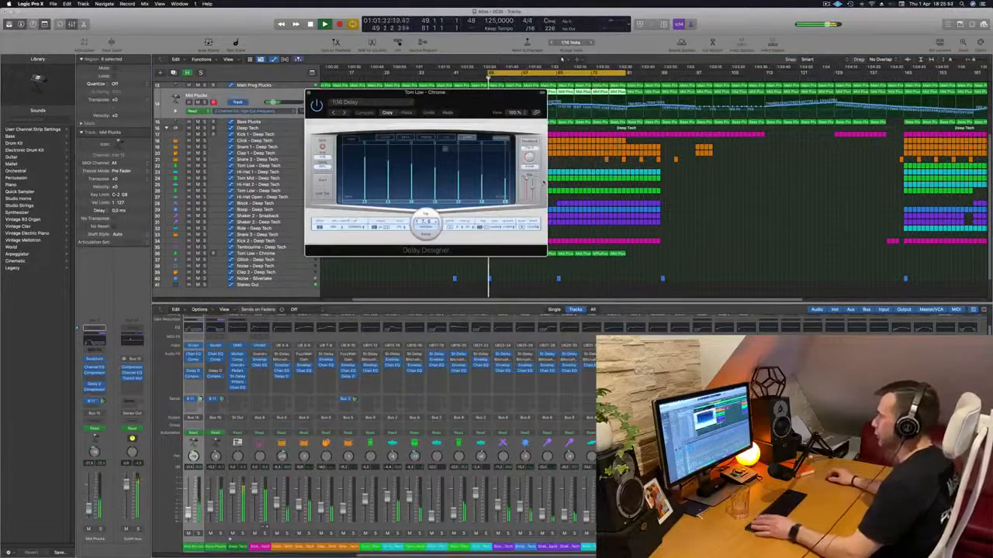
mouse_move(530, 180)
mouse_down()
mouse_move(532, 209)
mouse_move(534, 194)
mouse_up()
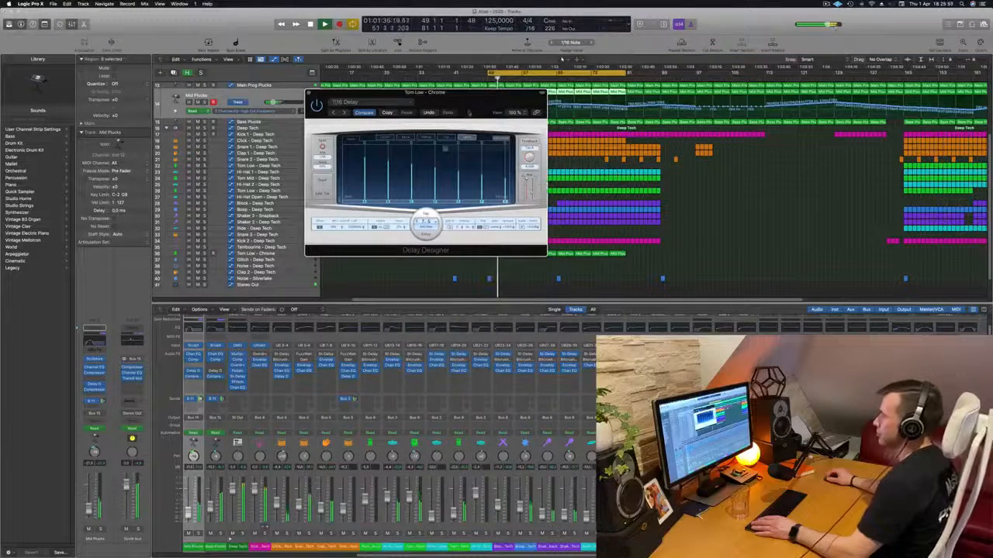
drag(496, 93, 804, 95)
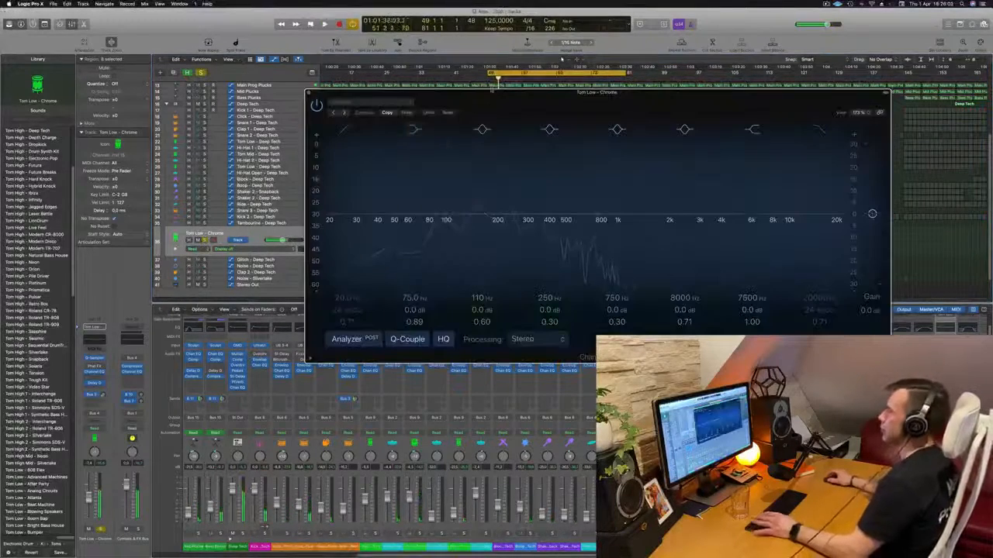
drag(349, 155, 500, 145)
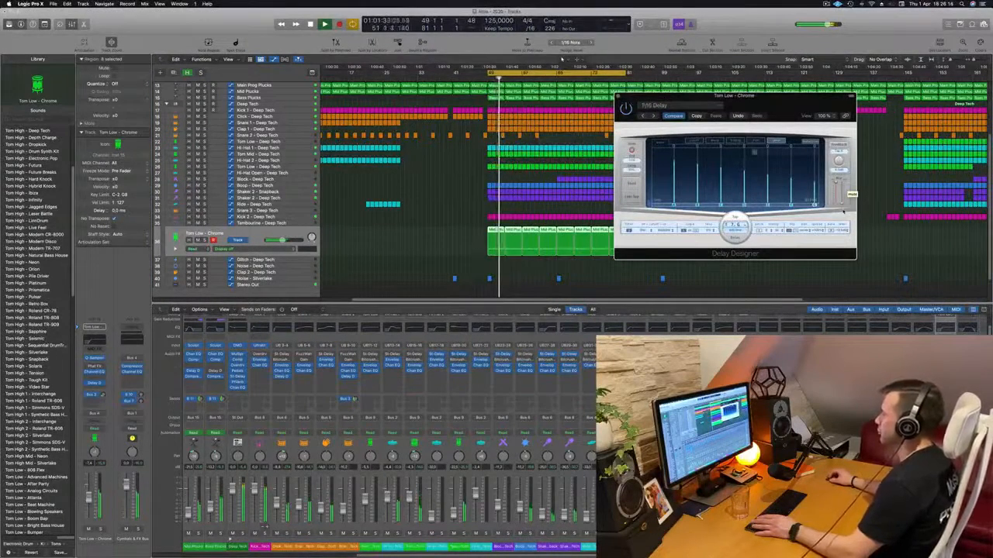
- Review the Delay Designer mix on Tom Low - Chrome during playback and close the plug-in window
mouse_move(837, 197)
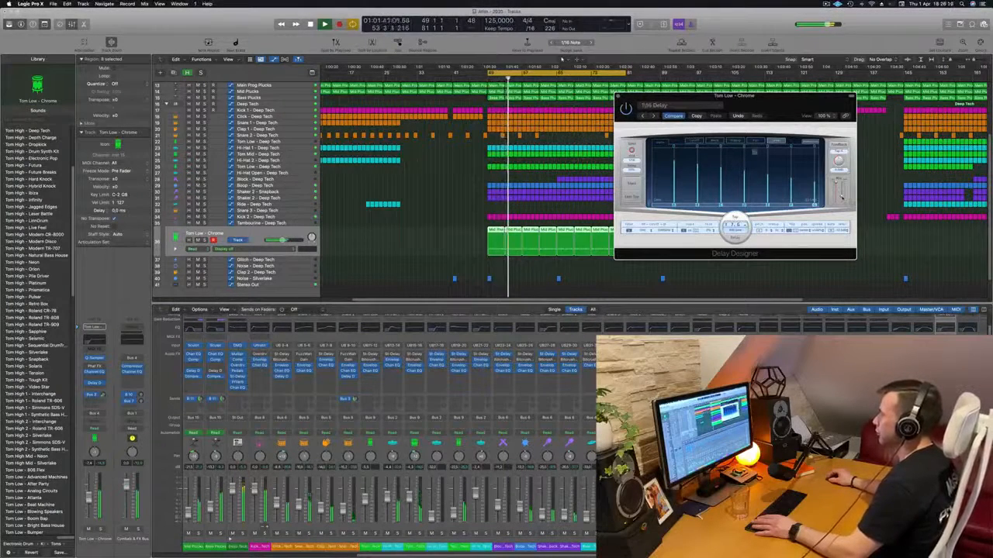
drag(645, 96, 480, 183)
key(super+w)
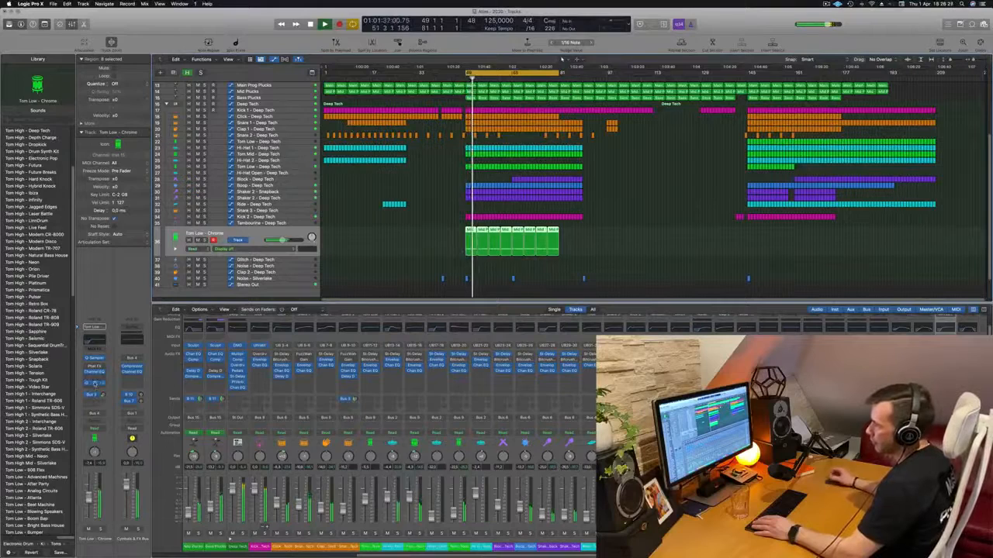
click(94, 382)
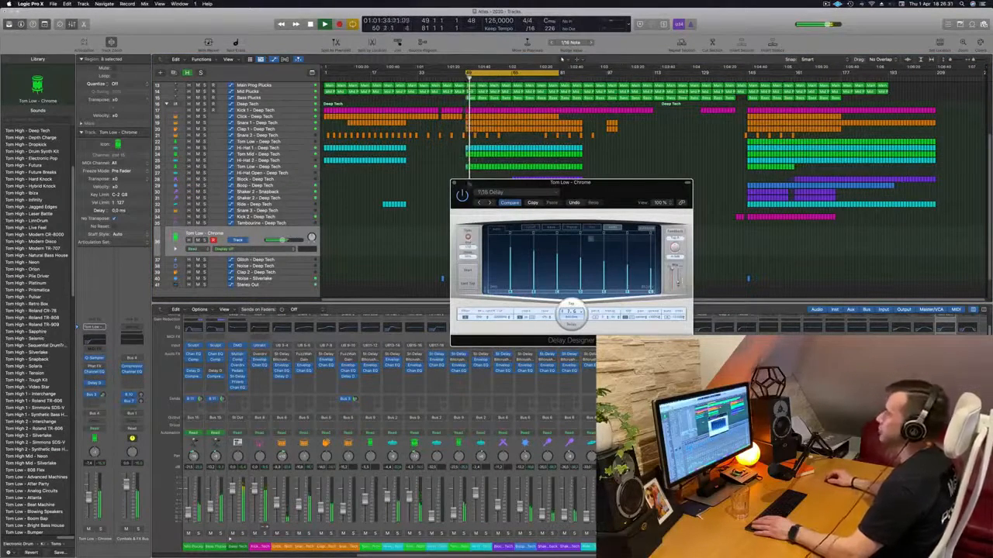
key(super+w)
- Look over the arrangement around the tom layer and replay the cycled section from its start
key(super+Right)
key(super+Right)
key(super+Right)
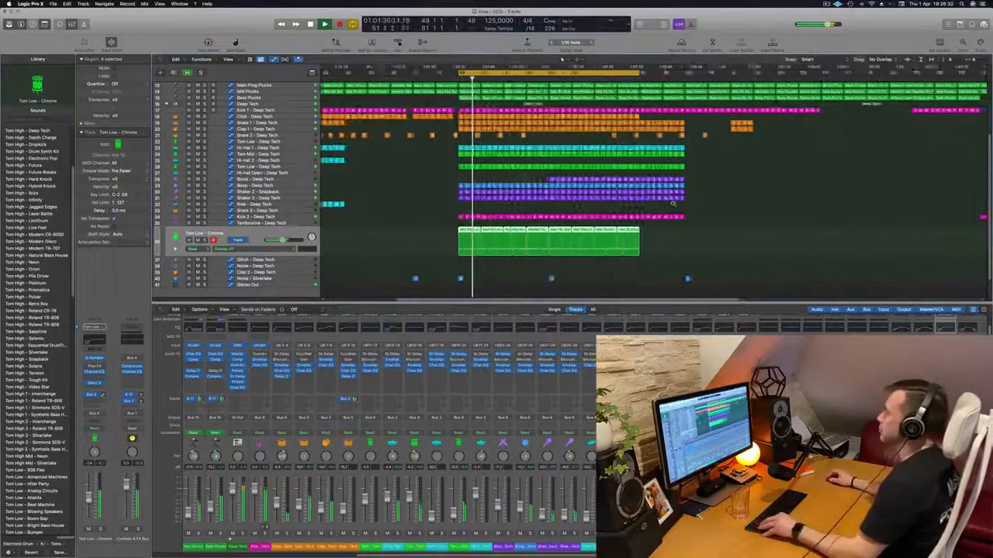
scroll(582, 199, up, 6)
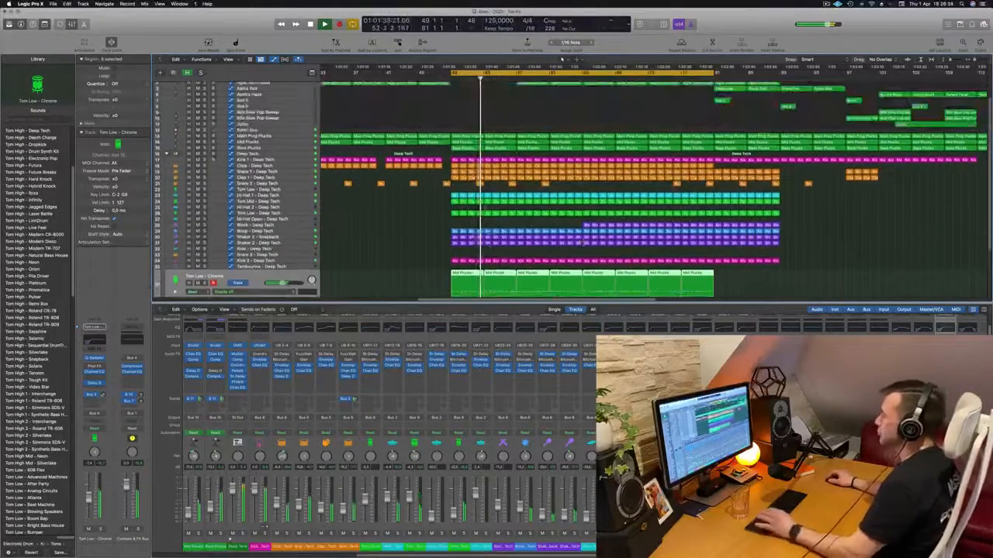
scroll(432, 120, left, 2)
key(super+Left)
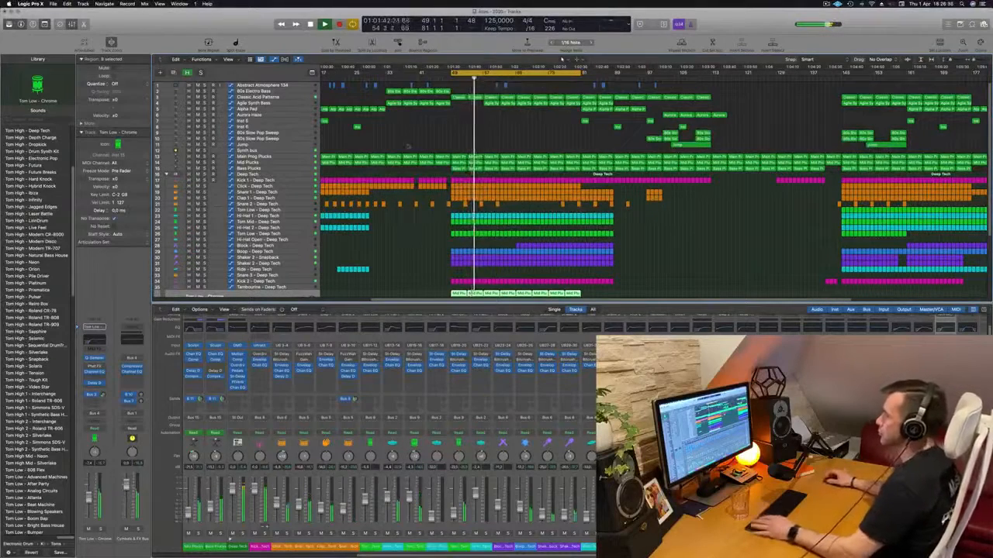
key(ctrl+z)
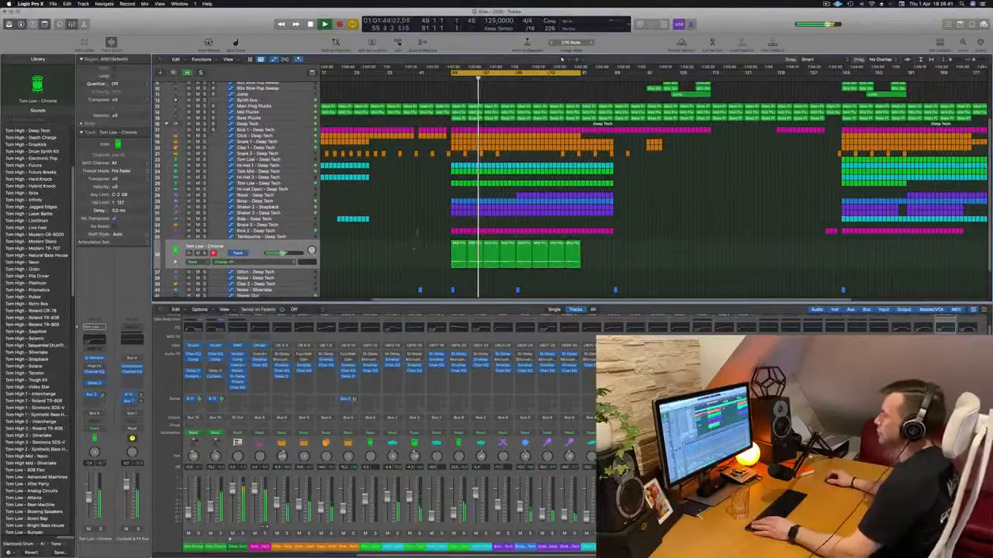
key(space)
key(space)
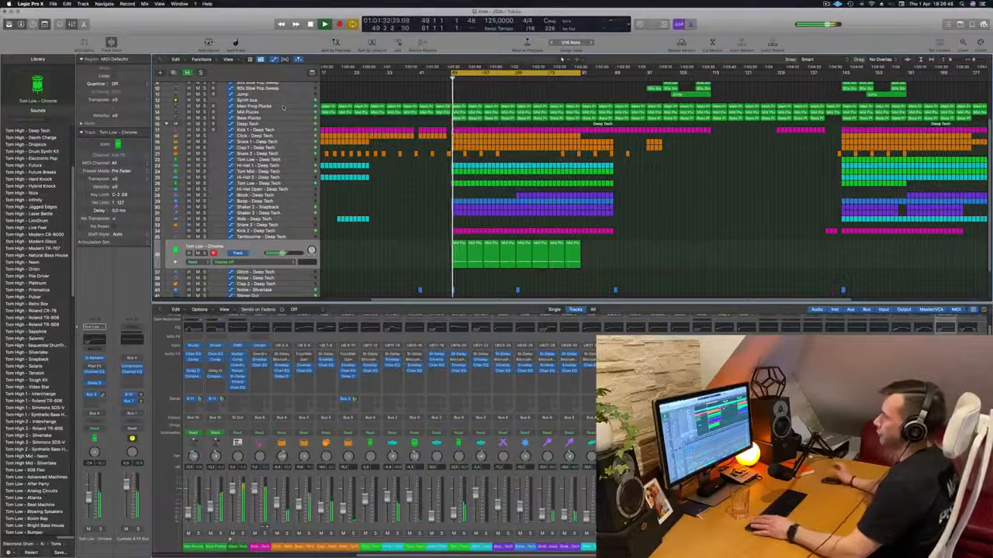
- Duplicate the Main Prog Plucks track and copy its eight regions inside the cycle range onto the new track
click(284, 107)
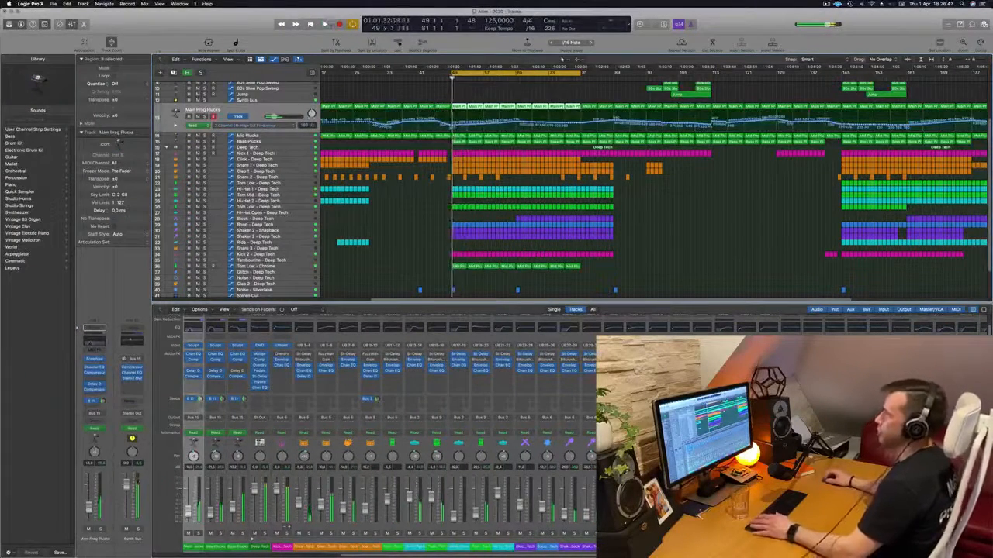
key(super+d)
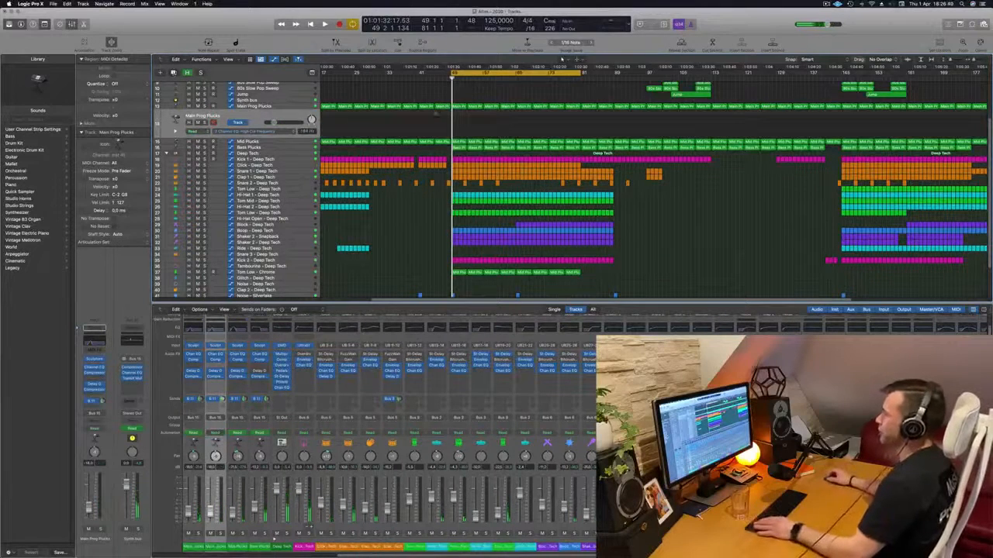
drag(532, 111, 573, 107)
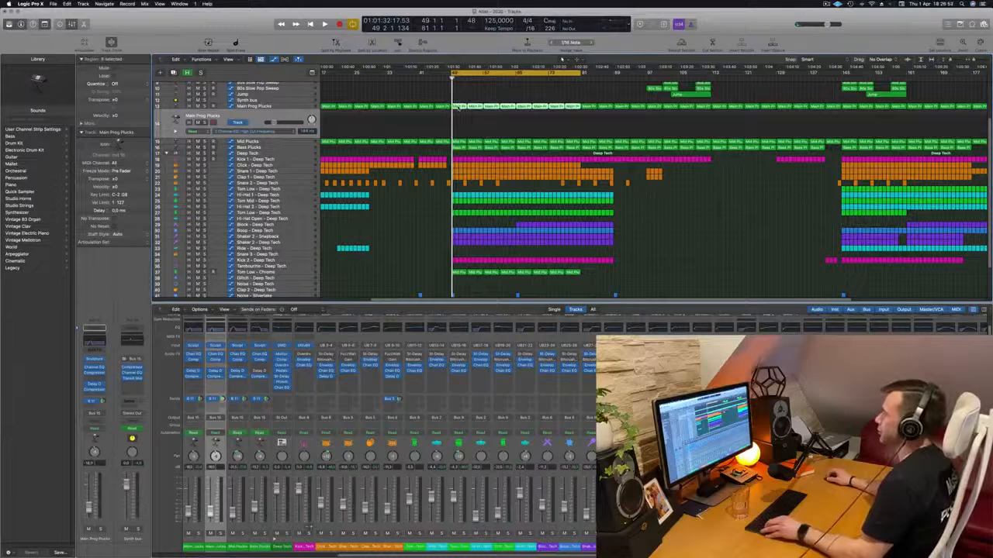
drag(456, 107, 462, 124)
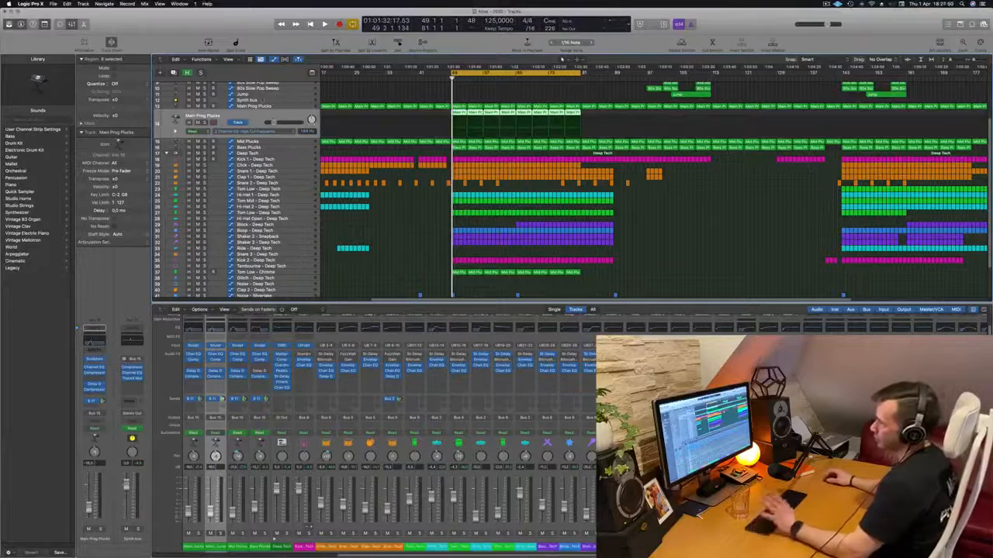
- Reset the duplicated Main Prog Plucks track's Channel EQ to Factory Default, move its window aside and start playback
key(e)
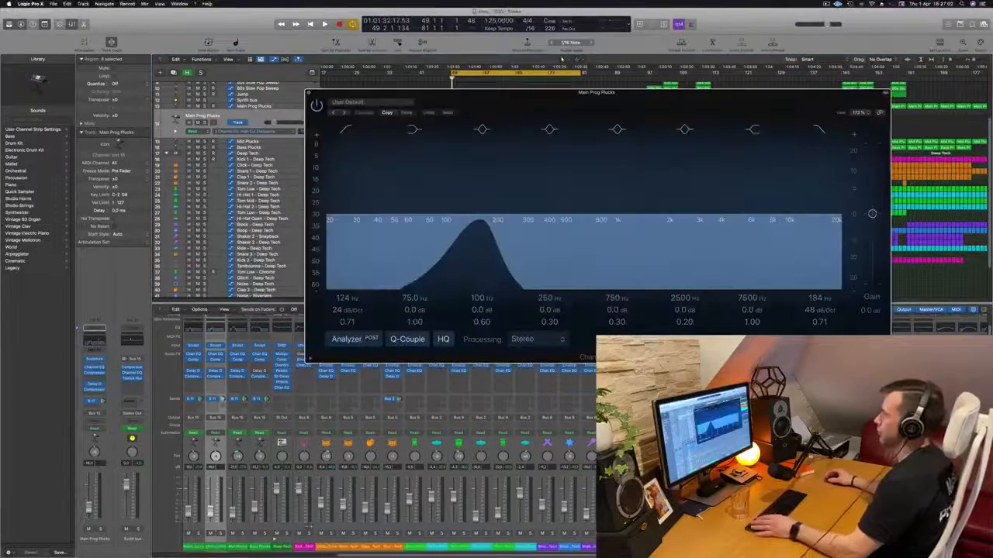
click(380, 102)
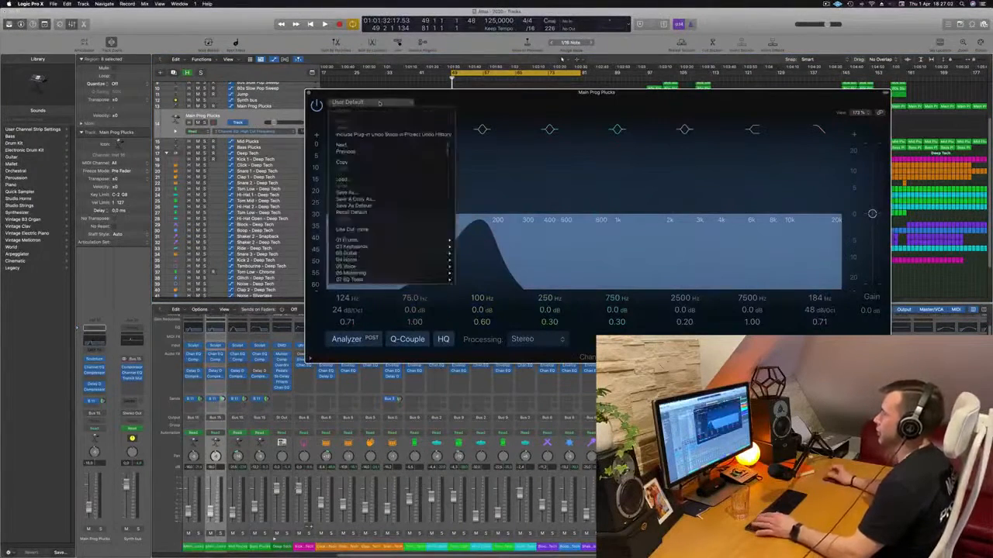
click(363, 214)
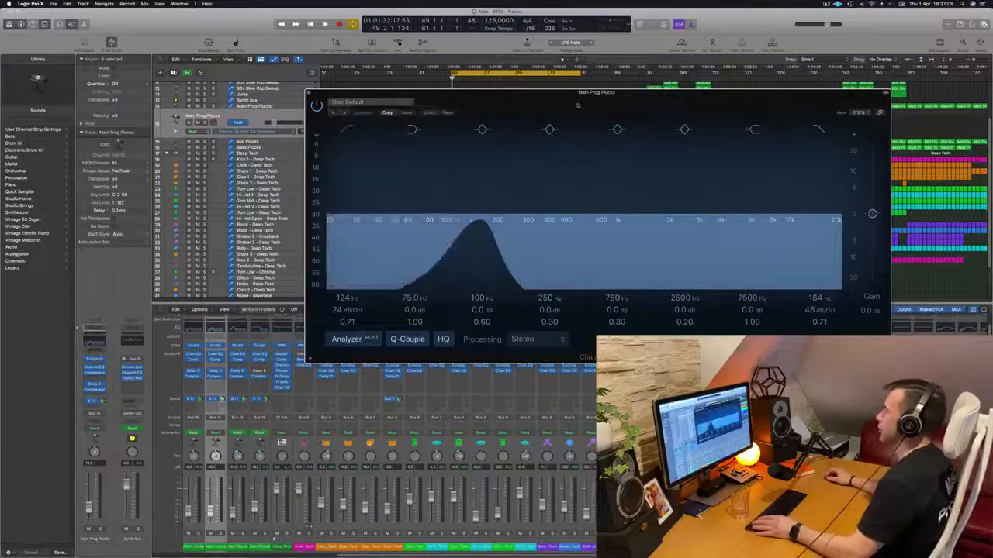
drag(568, 101, 872, 122)
key(space)
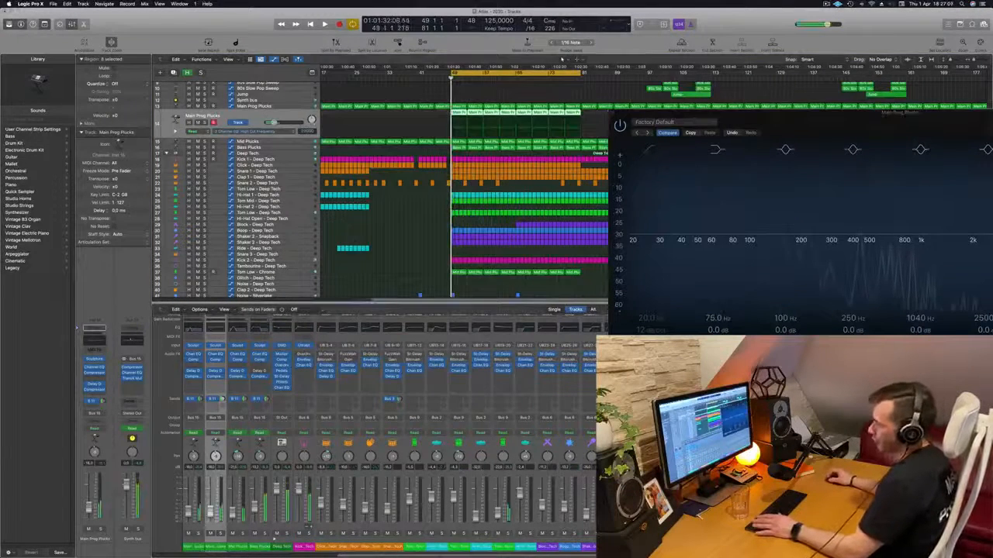
- Replace the duplicated Main Prog Plucks track's instrument with LennarDigital Sylenth1 and move its window clear
click(94, 332)
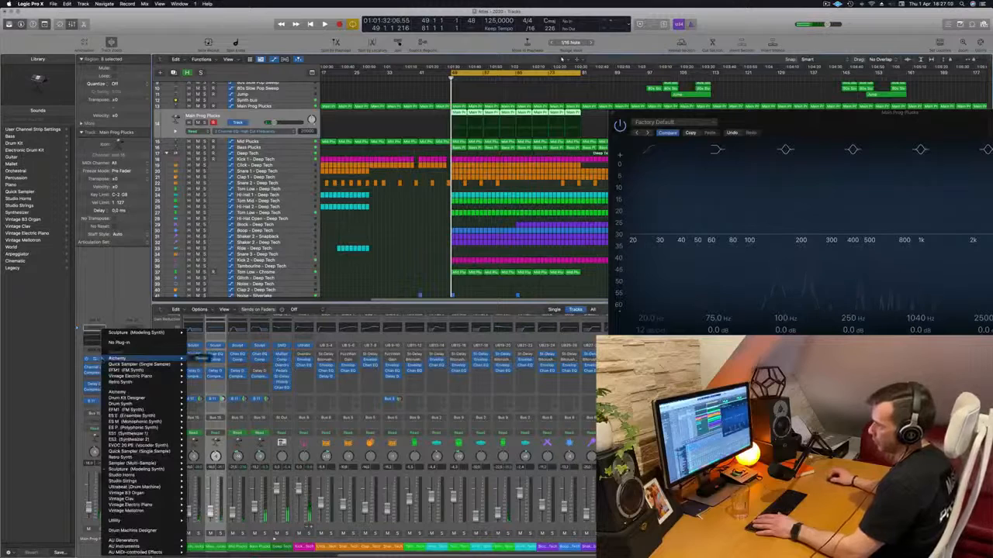
mouse_move(132, 547)
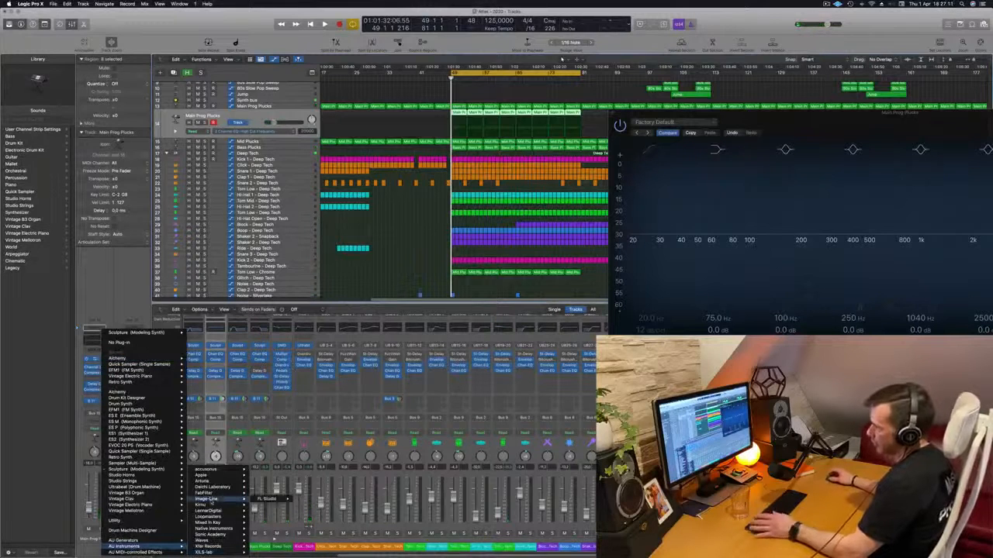
mouse_move(221, 547)
mouse_move(228, 525)
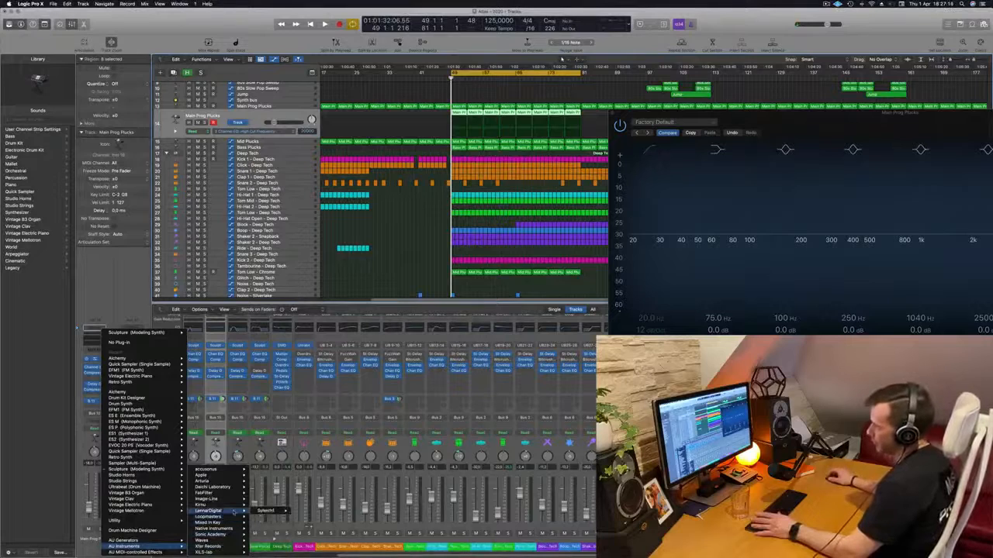
click(267, 511)
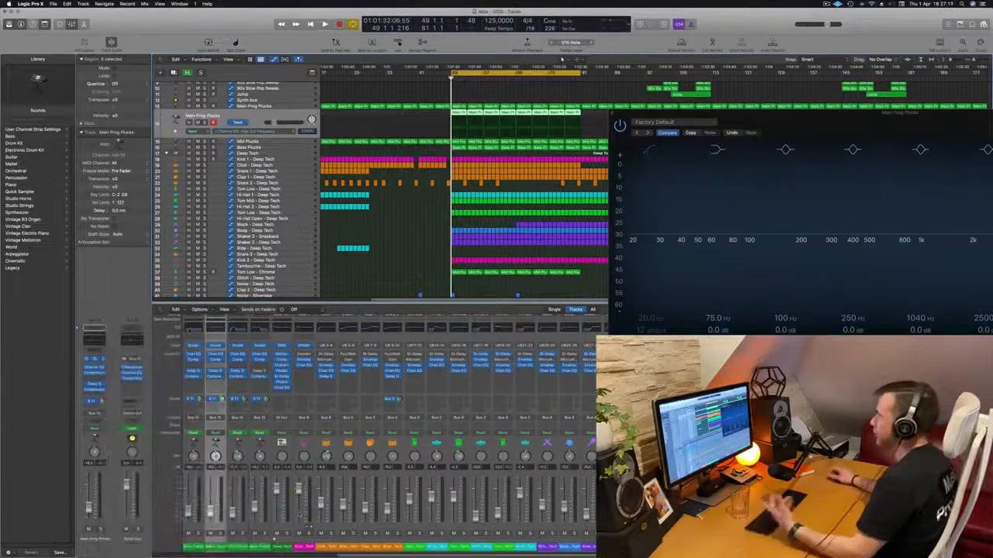
drag(454, 100, 508, 101)
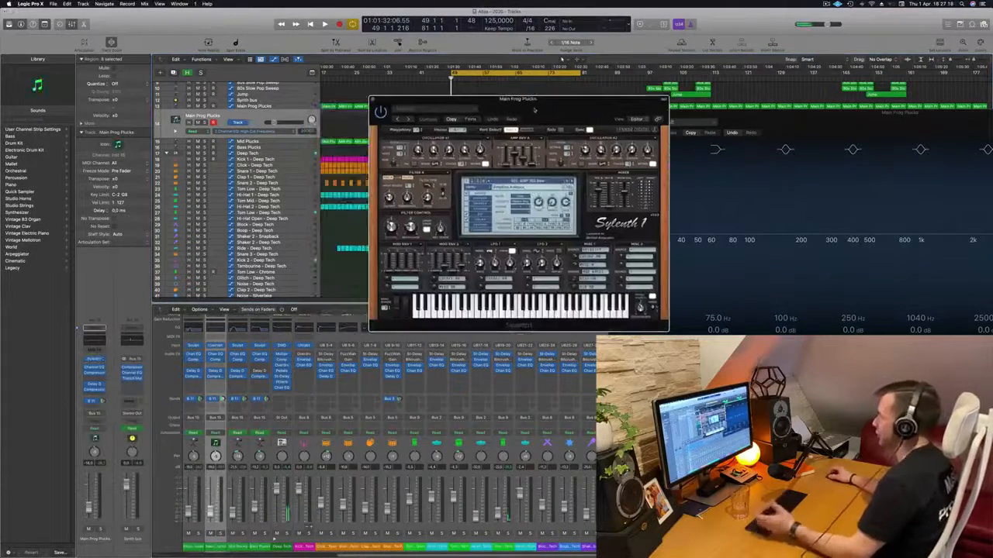
- Load a different sound bank from Sylenth1's factory bank list
click(465, 189)
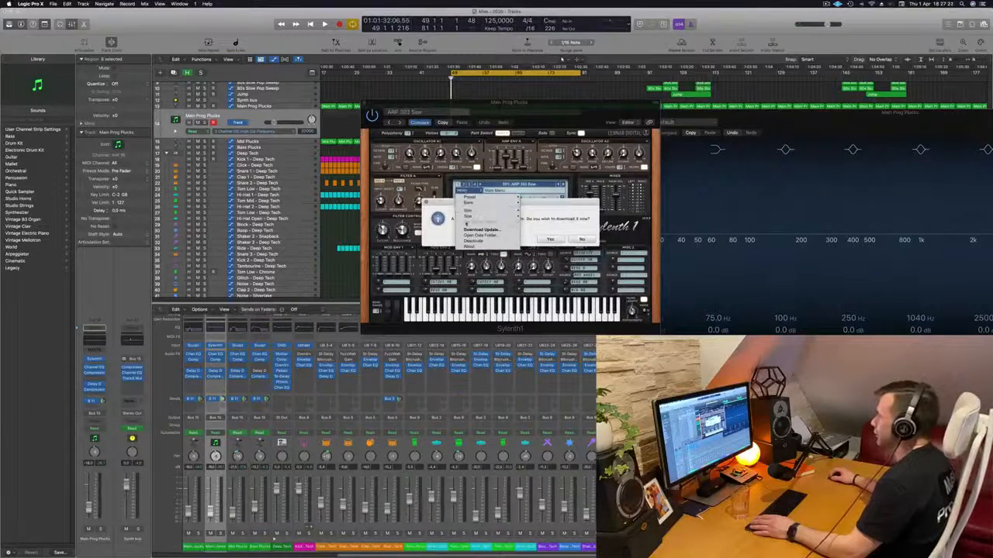
mouse_move(498, 202)
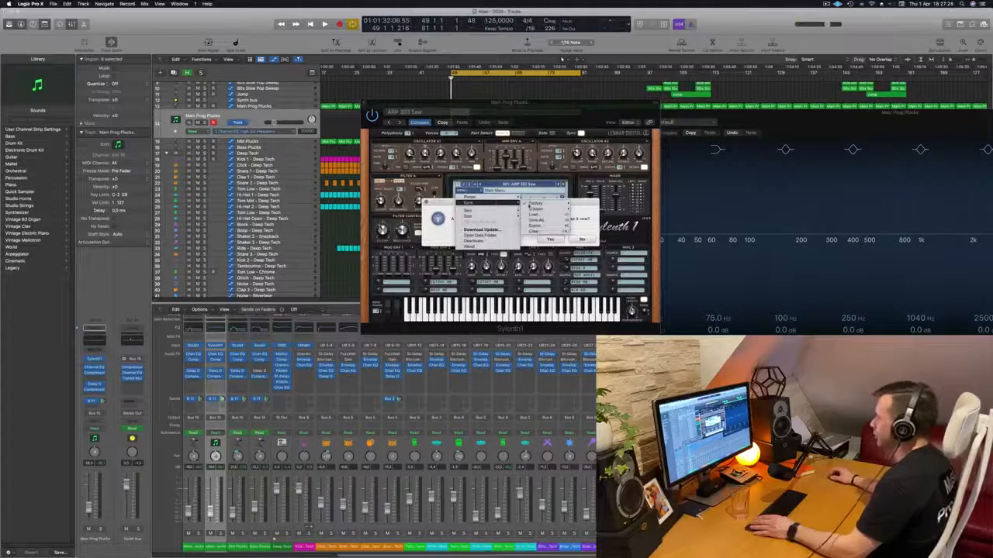
mouse_move(536, 203)
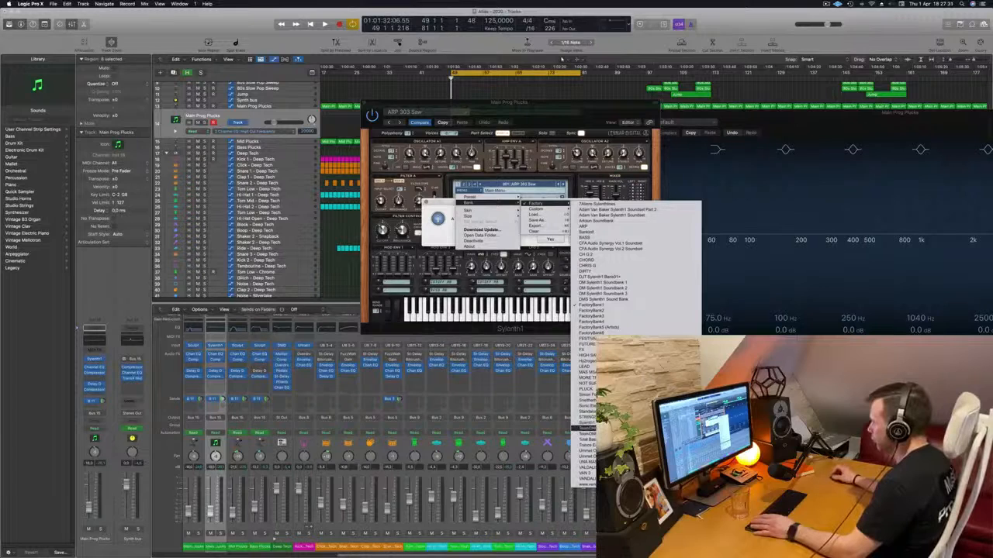
click(585, 428)
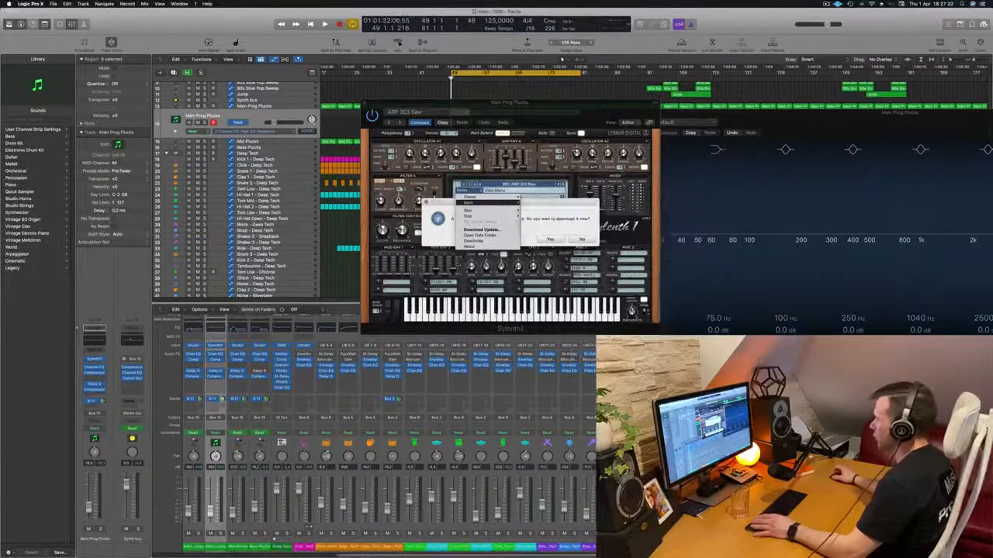
- Decline the Sylenth1 update download and move the synth window clear of the arrangement regions
click(582, 240)
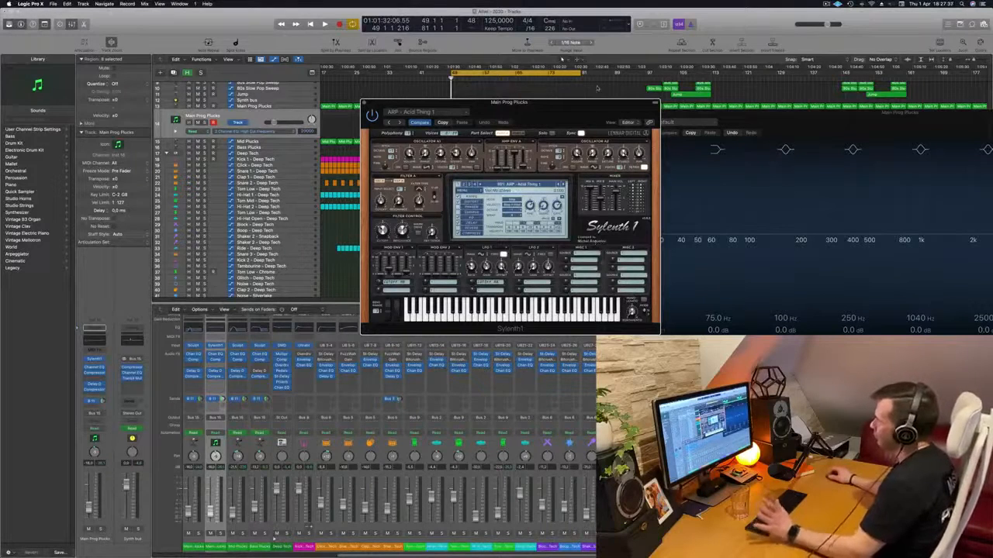
drag(554, 116, 735, 147)
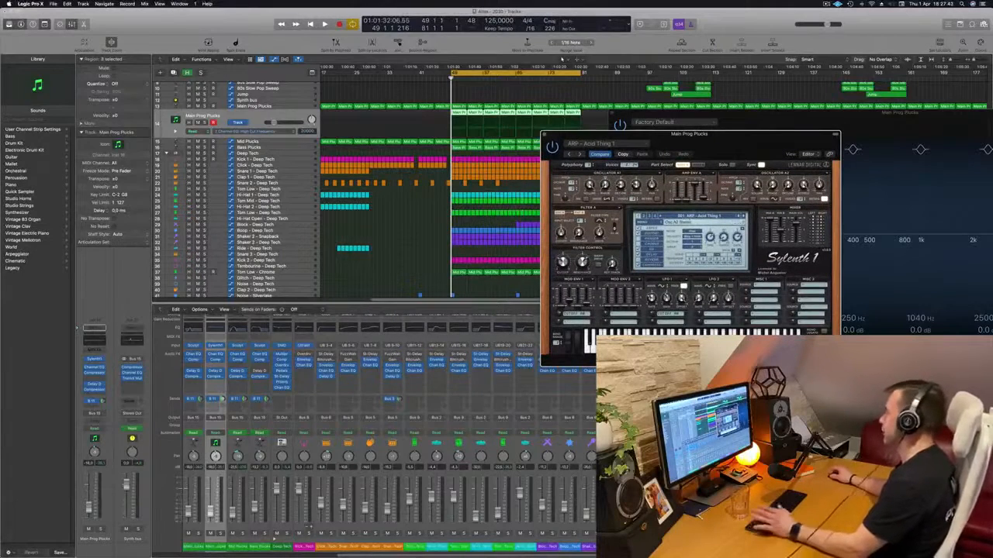
- Browse Sylenth1's preset banks, load the PLUCK - 4AM preset from the third bank and move the synth window aside
click(690, 216)
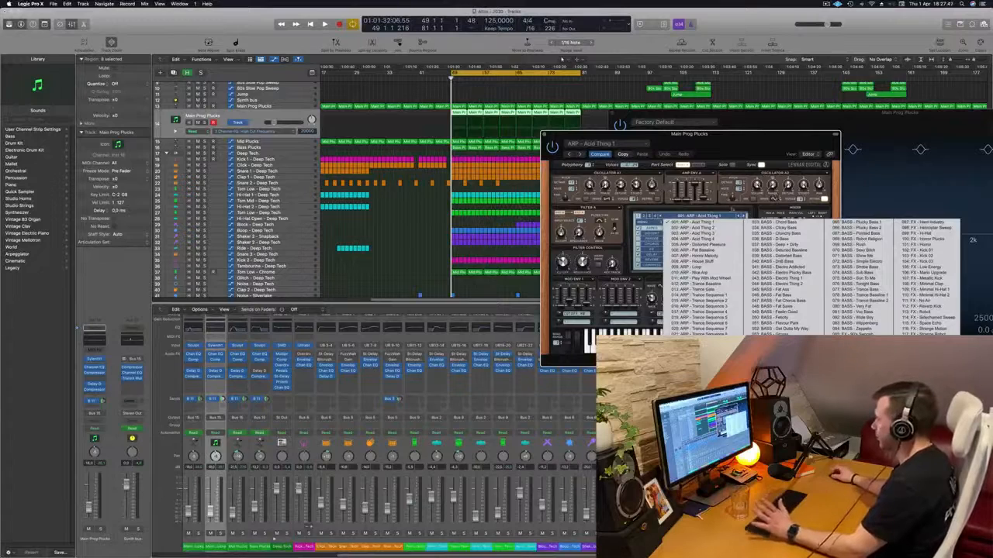
click(732, 211)
click(732, 211)
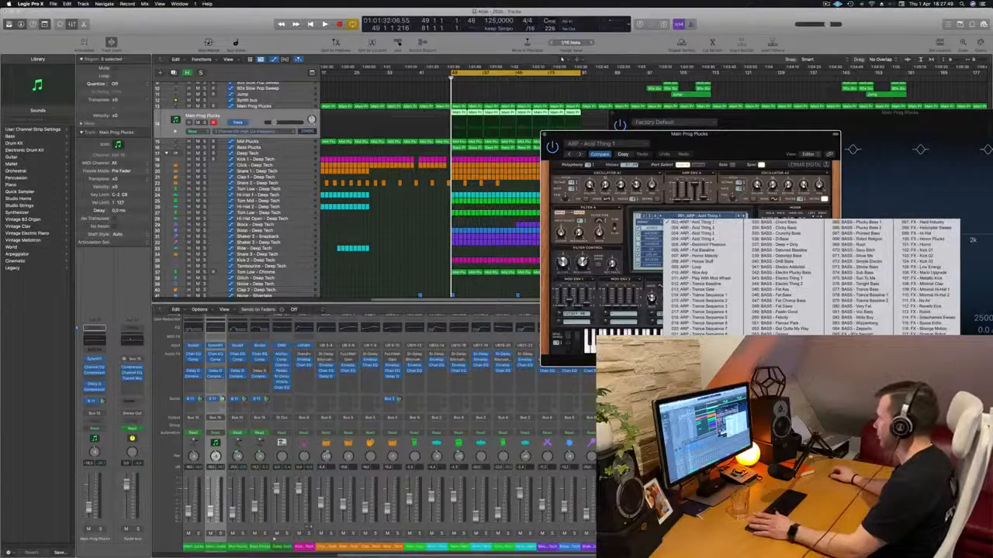
click(650, 256)
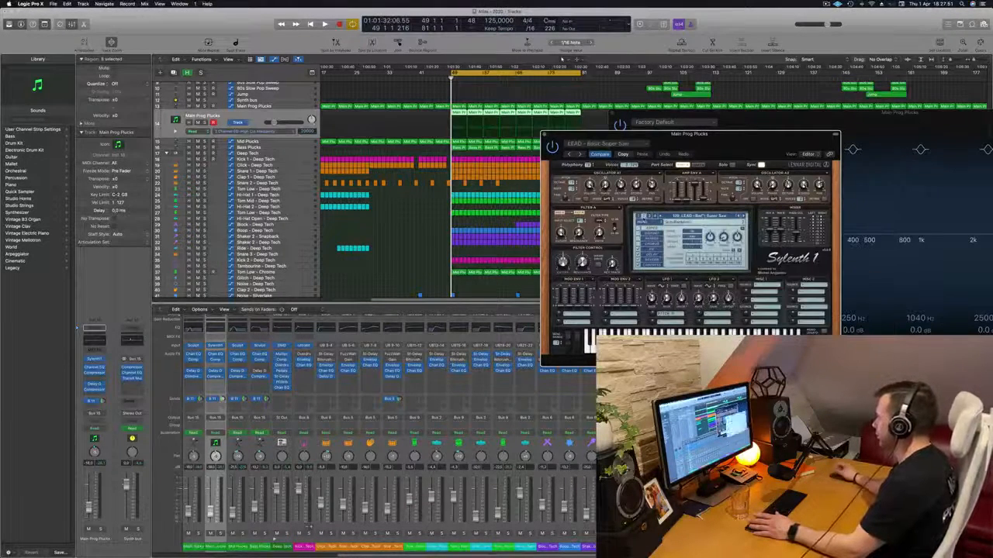
click(690, 216)
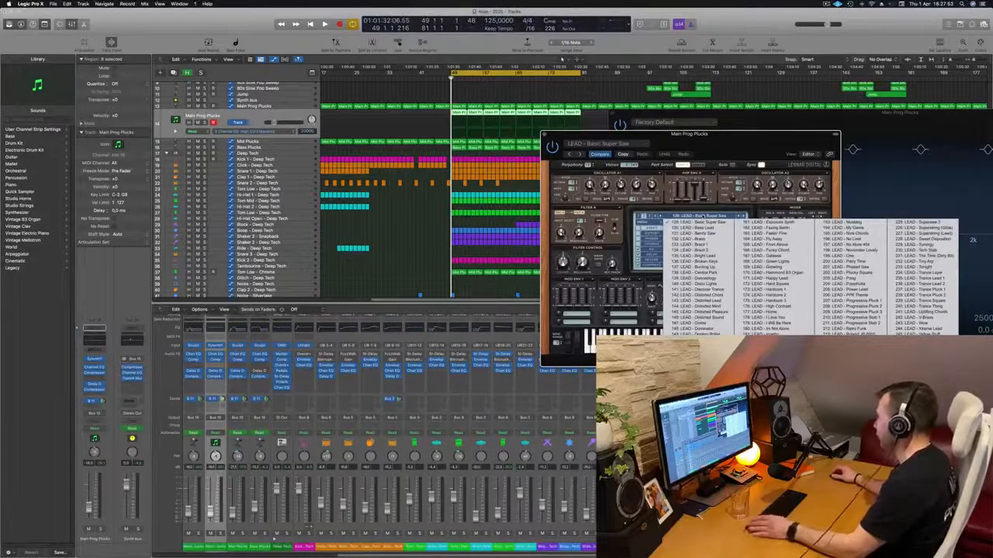
click(650, 217)
click(650, 216)
click(690, 216)
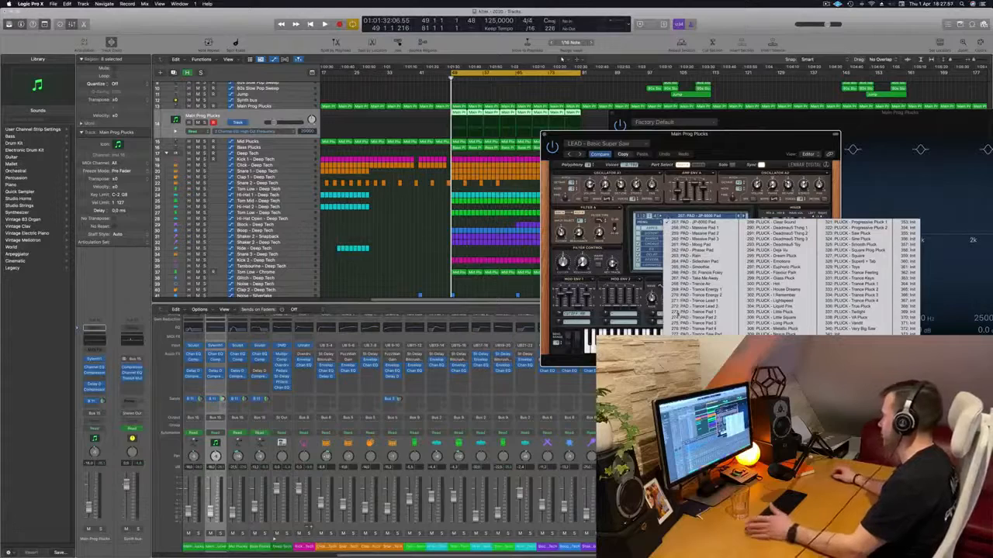
click(686, 222)
drag(716, 151, 741, 52)
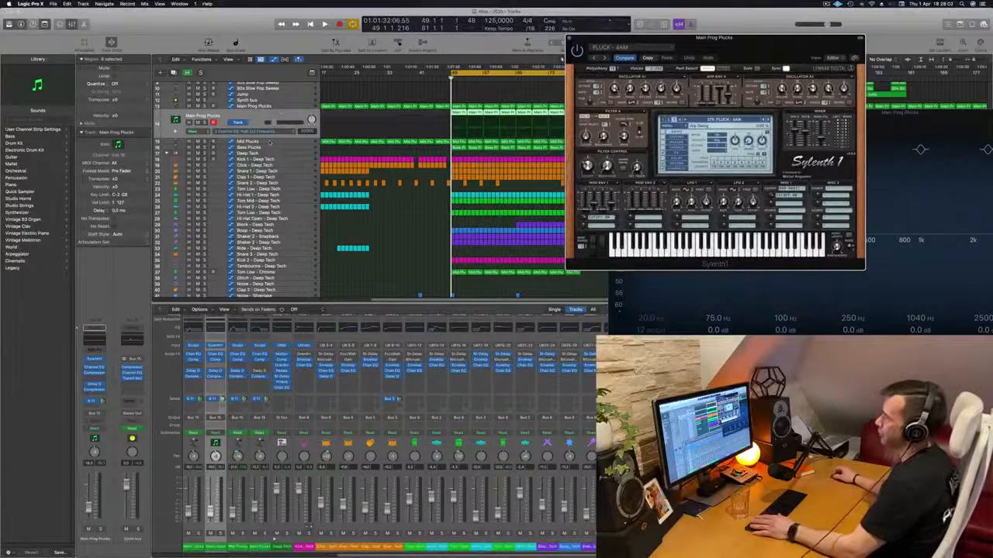
- Mute the Mid Plucks track, reselect the duplicated Main Prog Plucks track and play the cycle section
click(270, 142)
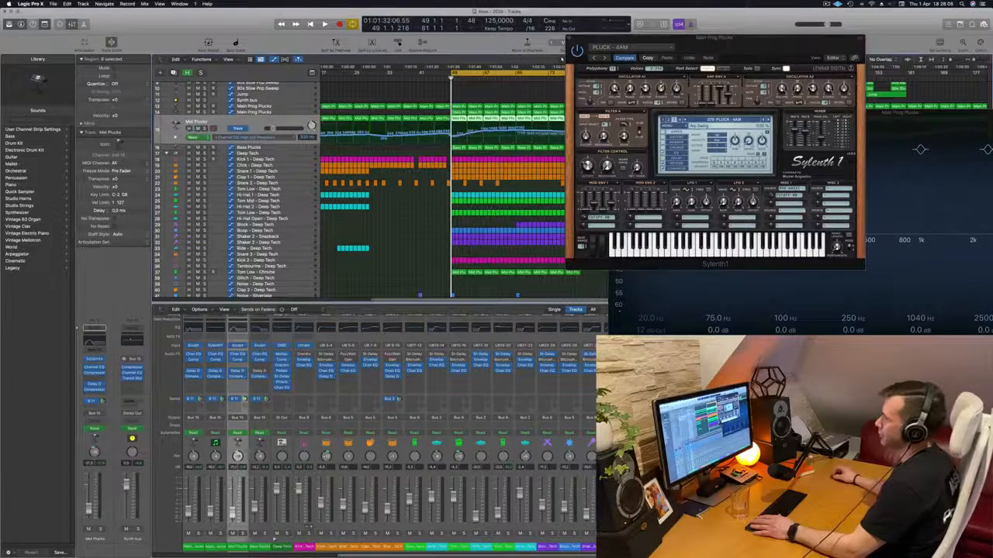
click(286, 116)
key(space)
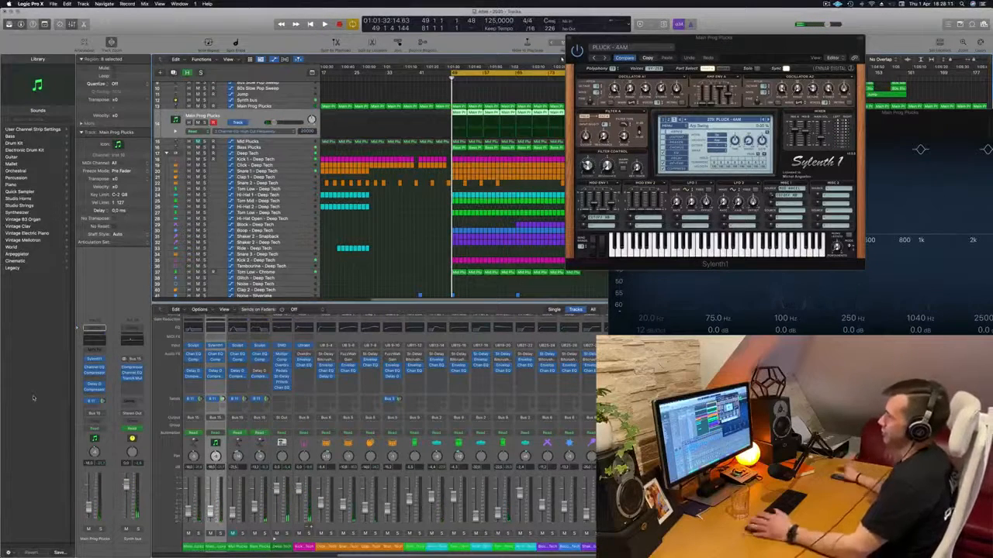
key(space)
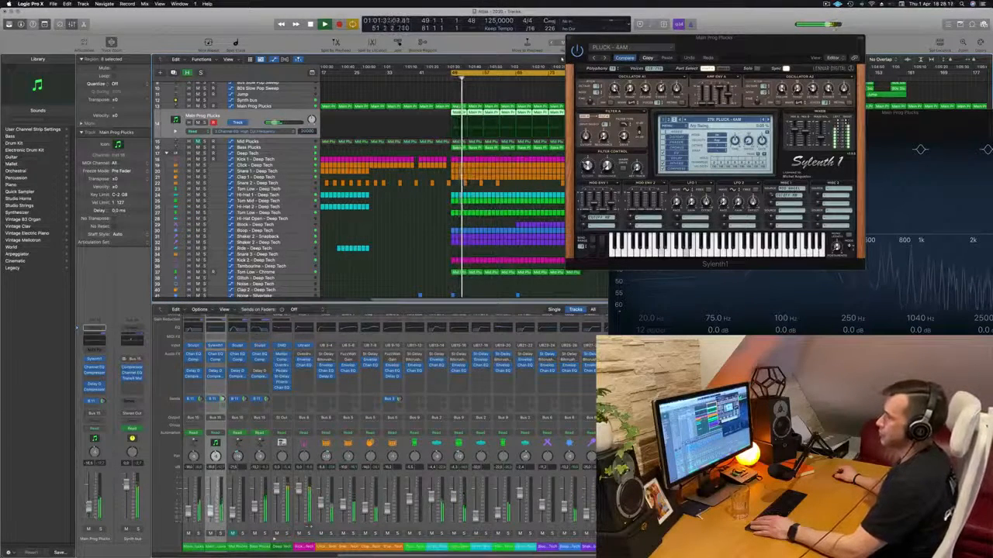
- Move the Sylenth1 window below the track regions and audition its pluck presets one after another up to Basic Progressive 2
drag(760, 48, 540, 269)
click(546, 341)
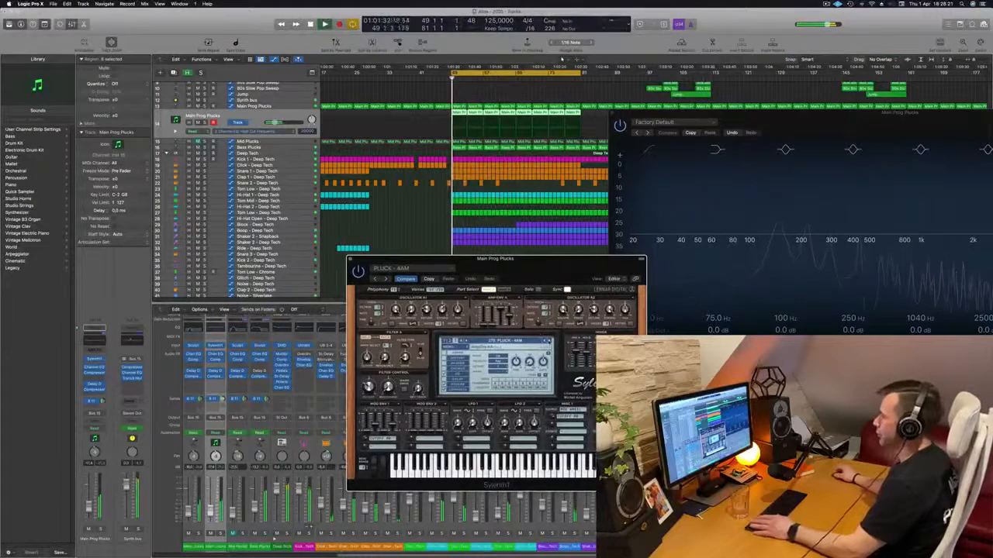
click(546, 341)
click(546, 341)
click(546, 341)
click(546, 341)
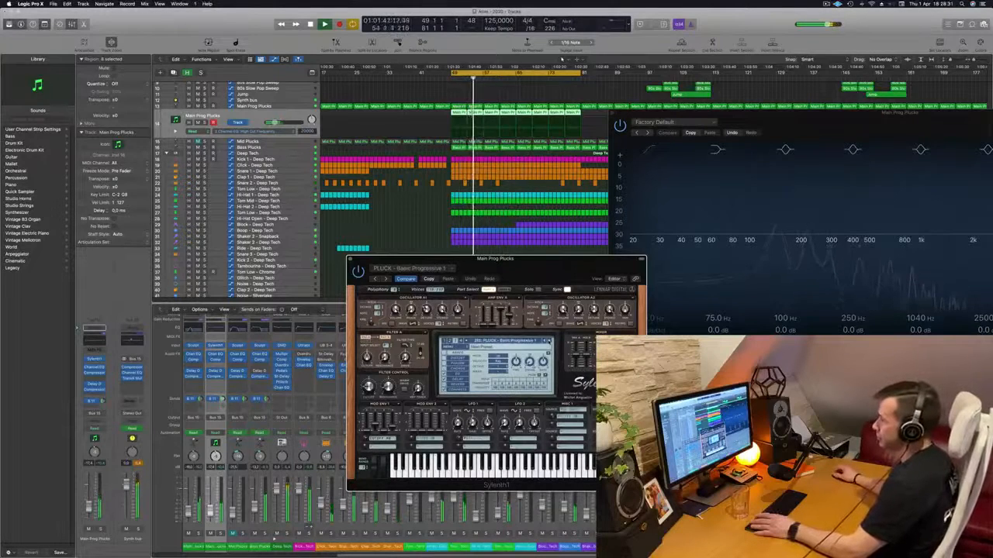
- Replay the section, open the duplicated Main Prog Plucks track's Delay Designer and move its window clear
key(space)
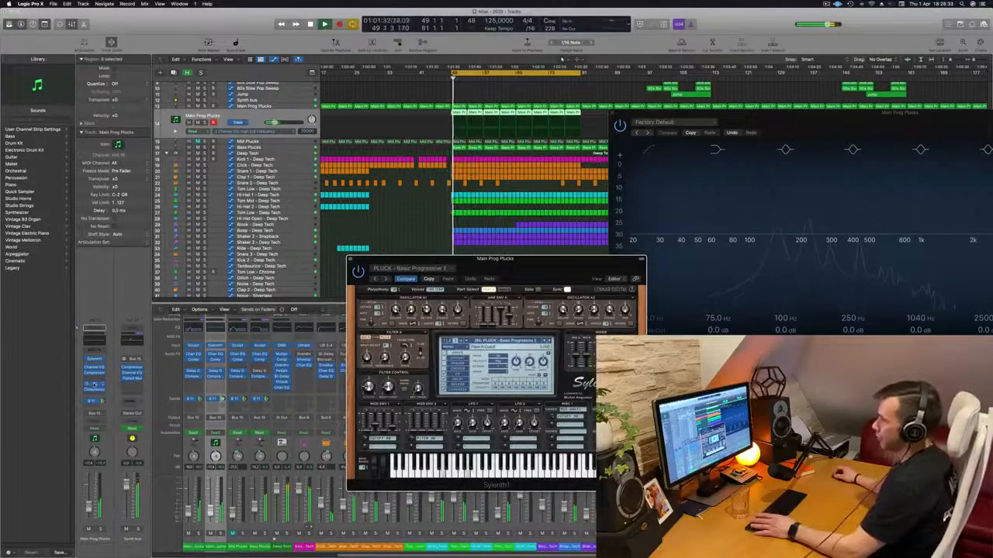
click(93, 385)
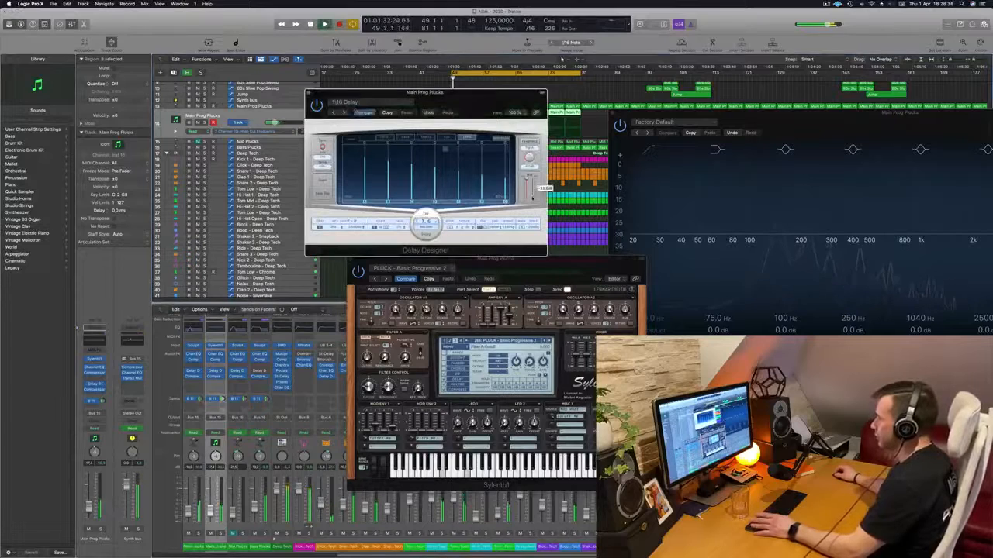
drag(466, 108, 992, 113)
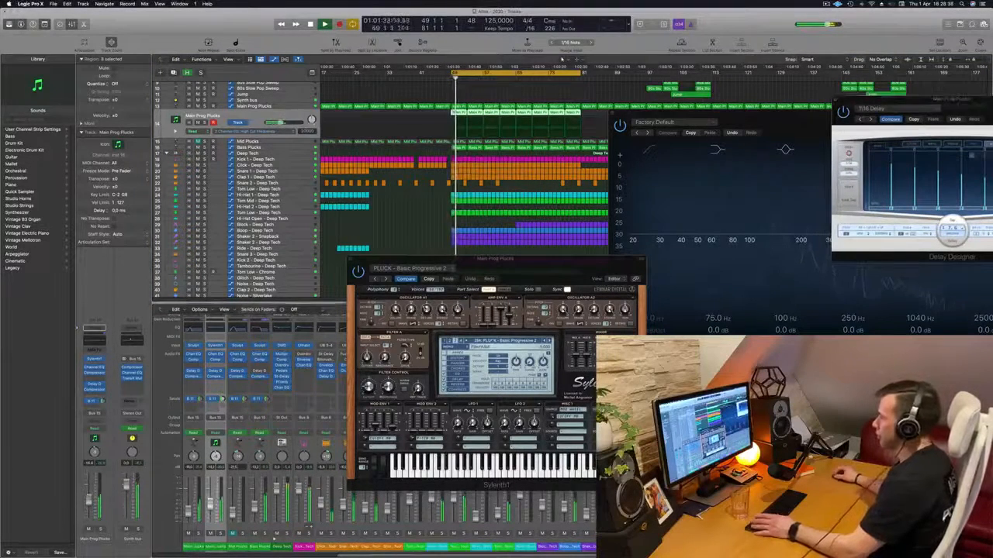
- Audition Sylenth1's following pluck presets in the mix, from Big Bells through Broken Keys to Deadmau5 Thing 1
click(550, 341)
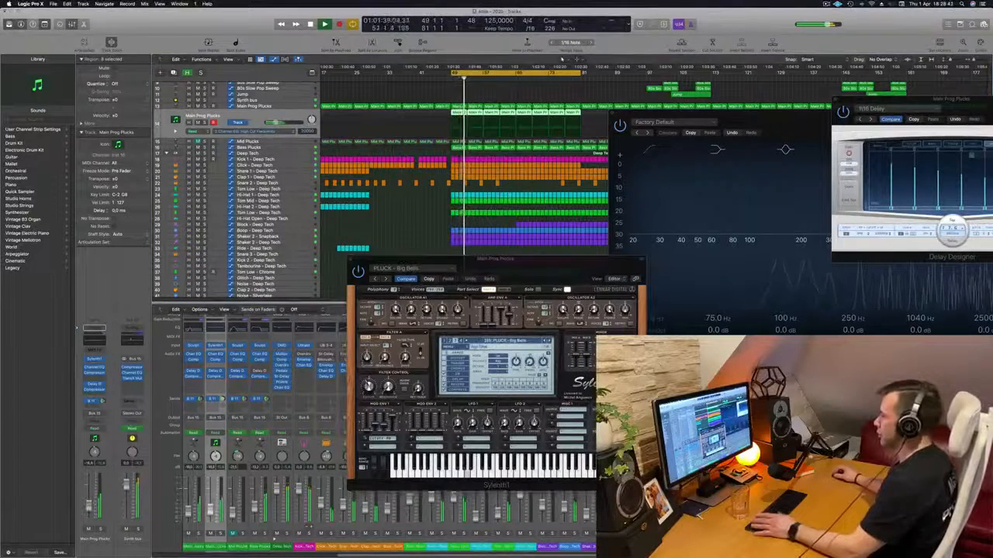
click(549, 342)
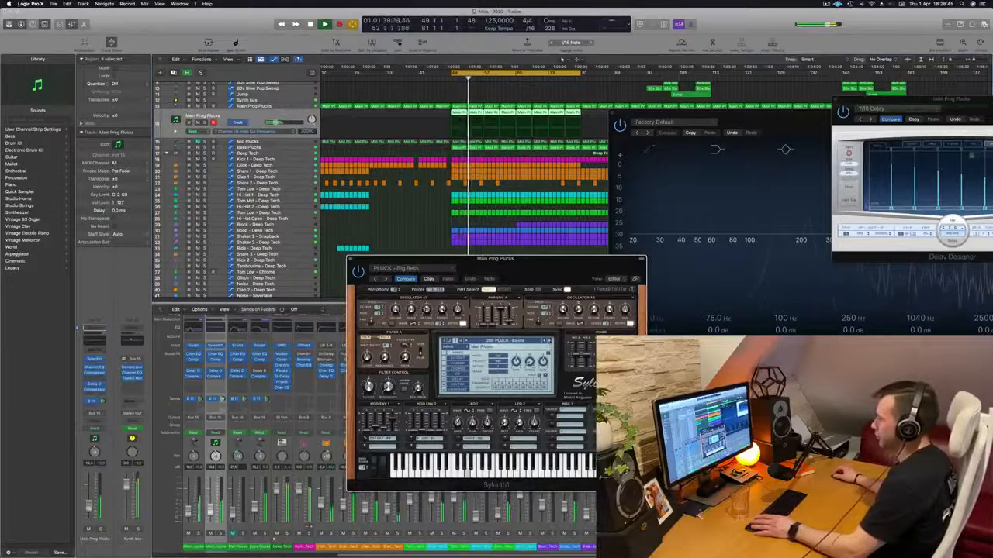
click(549, 341)
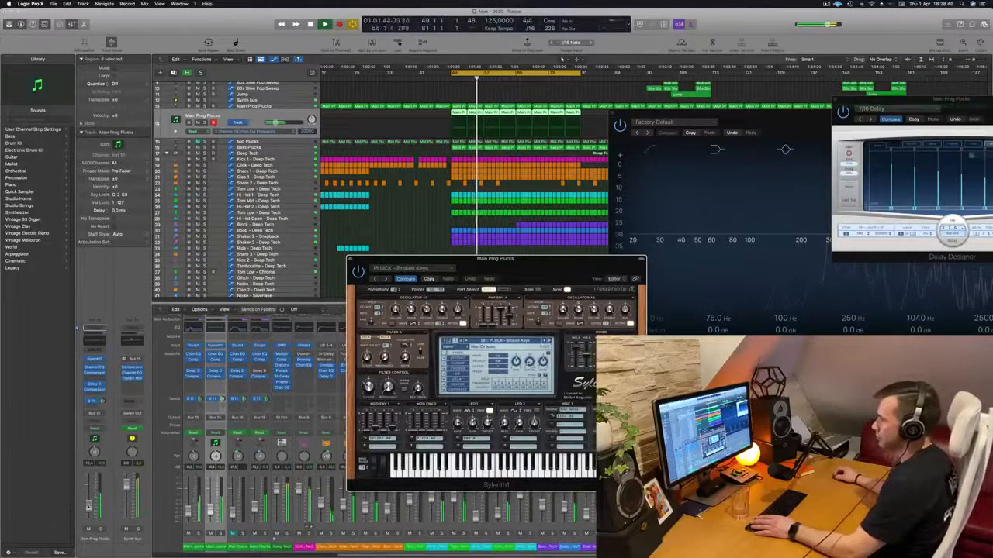
click(518, 344)
click(548, 341)
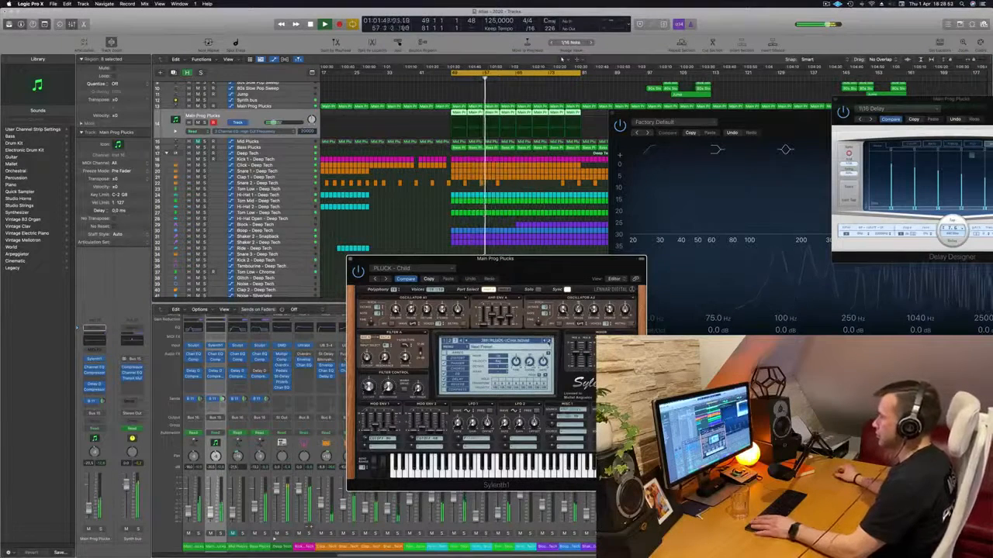
click(547, 342)
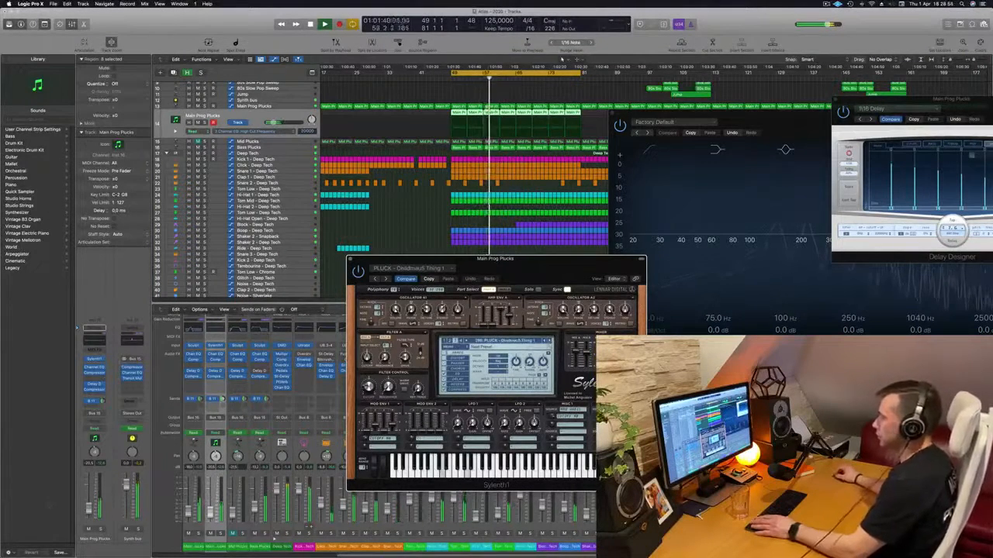
- Adjust the duplicated Main Prog Plucks track's level and audition further Sylenth1 pluck presets up to House Dreams
click(87, 500)
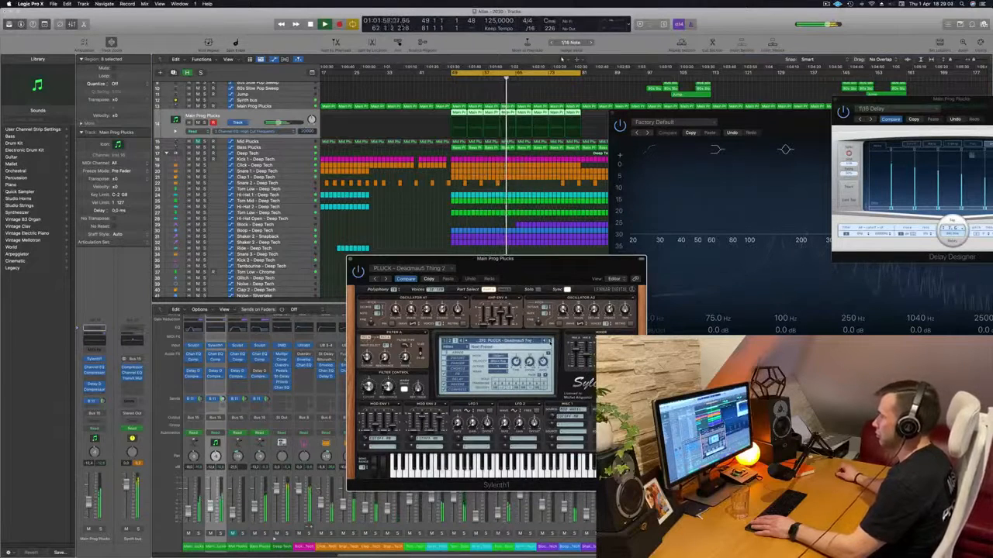
click(547, 341)
click(547, 341)
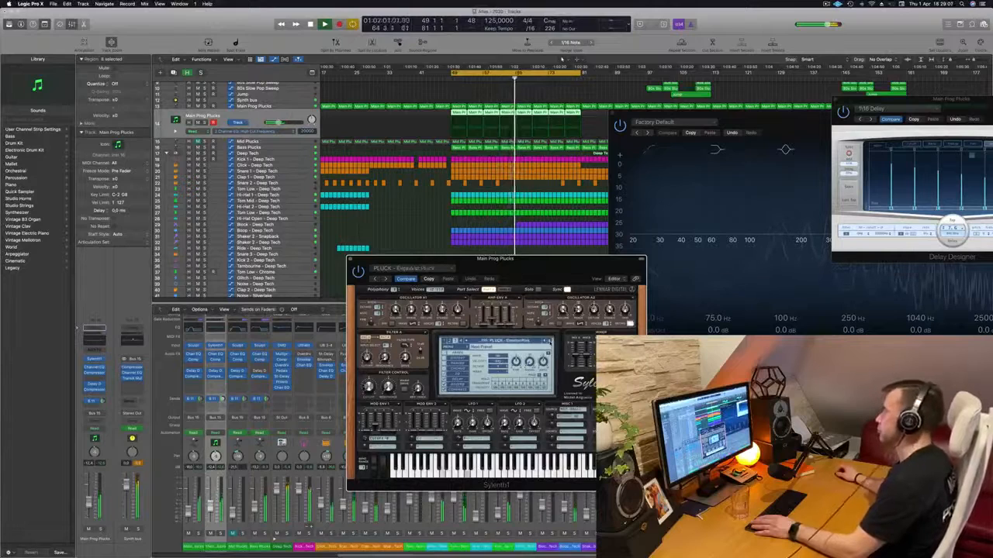
click(547, 342)
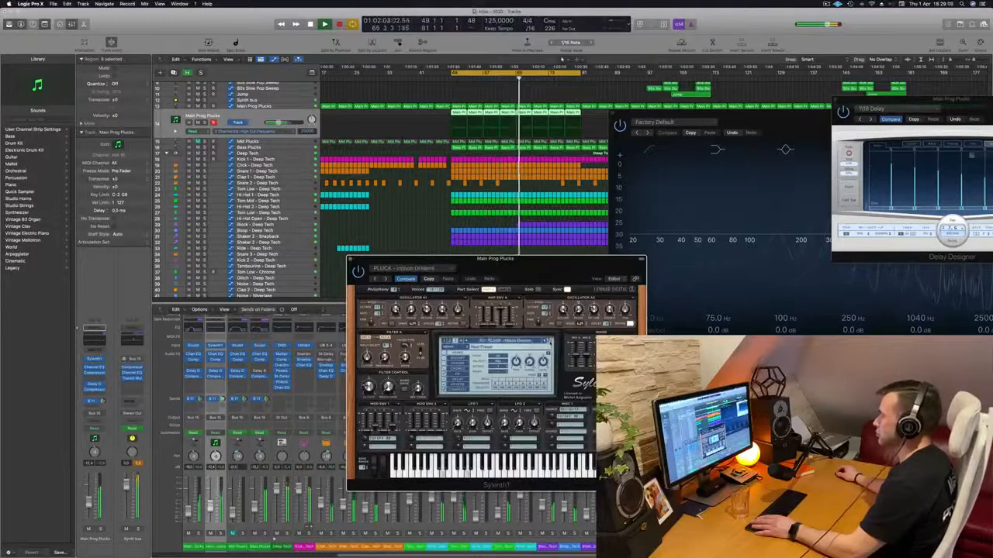
- Load the PLUCK - 4AM preset again in Sylenth1 and raise the duplicated Main Prog Plucks track's volume slightly
click(504, 341)
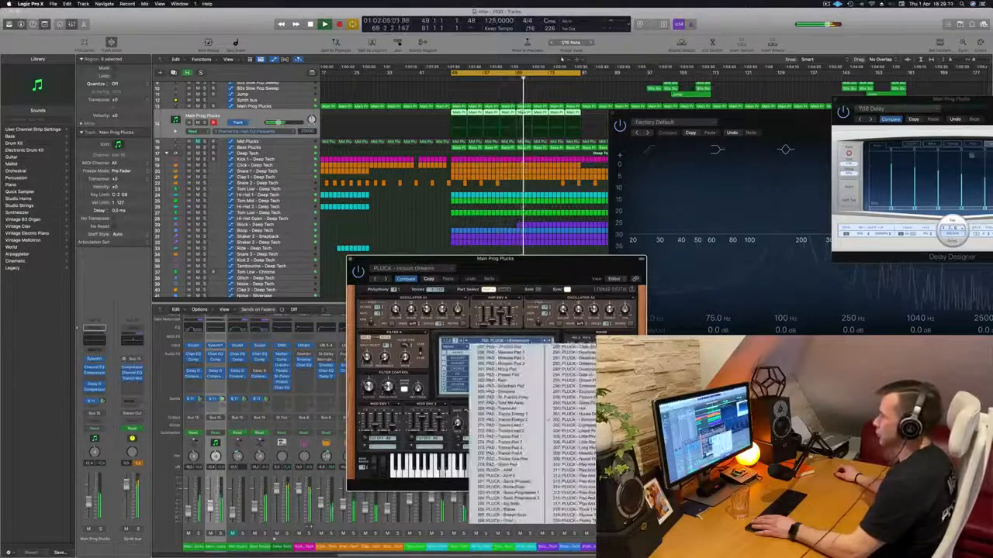
click(570, 457)
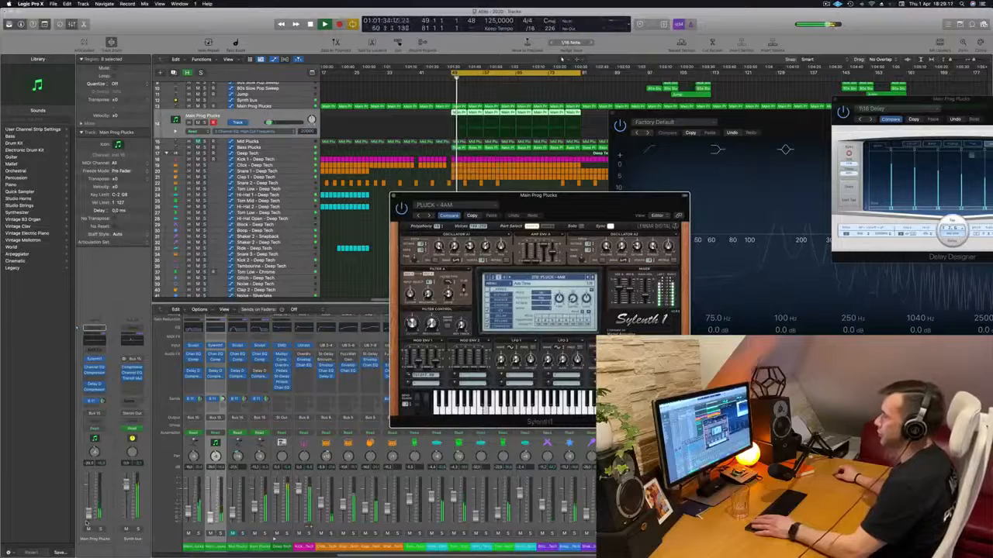
drag(89, 514, 89, 508)
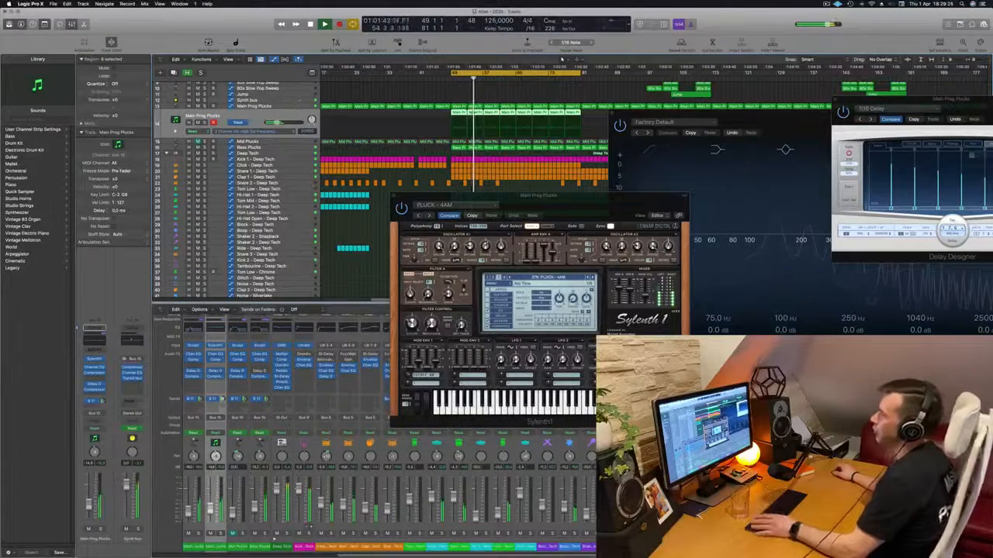
- Select the Synth bus track and move the Sylenth1 window aside to examine the bus's Channel EQ automation and processing during playback
click(264, 94)
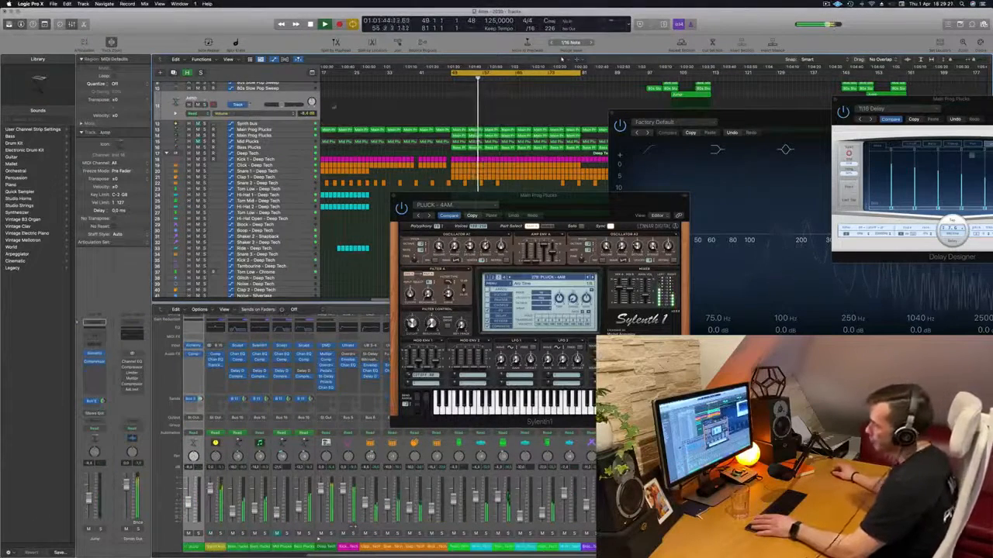
key(Down)
key(Down)
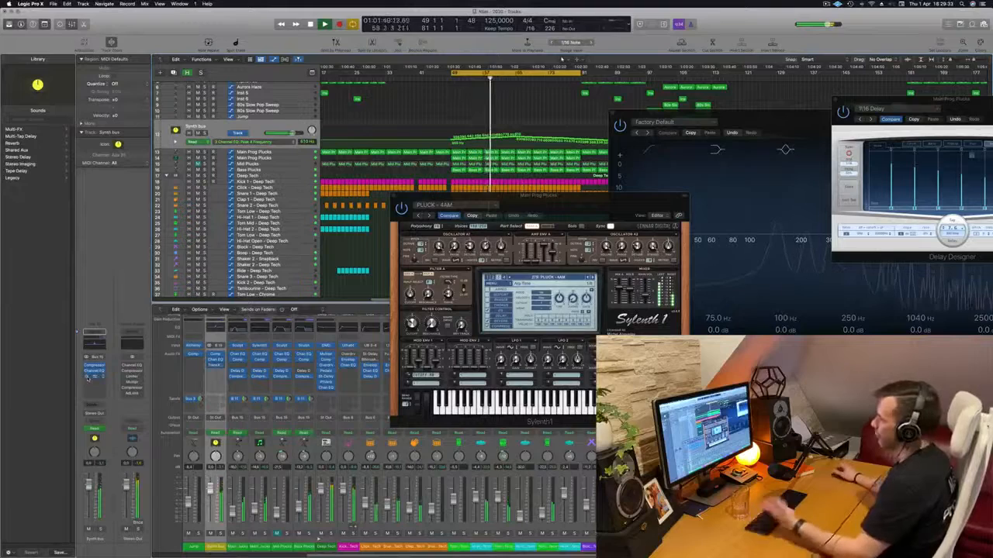
drag(581, 214, 544, 243)
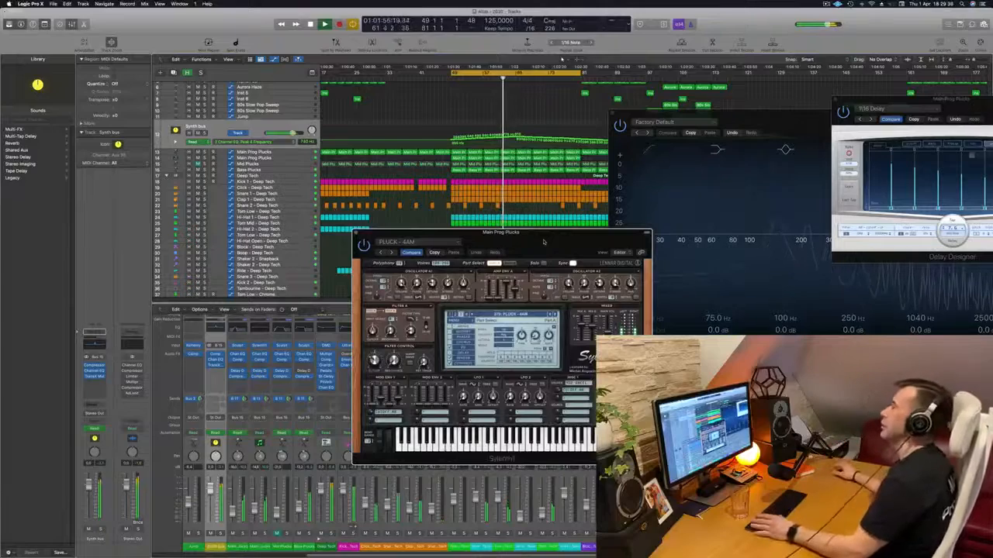
drag(544, 243, 474, 224)
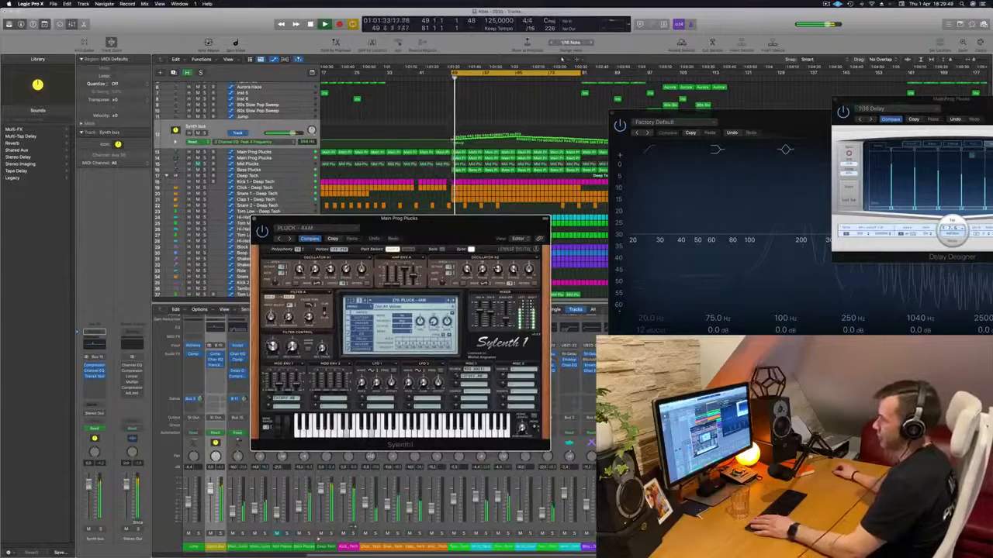
- Adjust Sylenth1's Filter Control cutoff and the duplicated Main Prog Plucks track's level, and shift the synth window aside
click(271, 158)
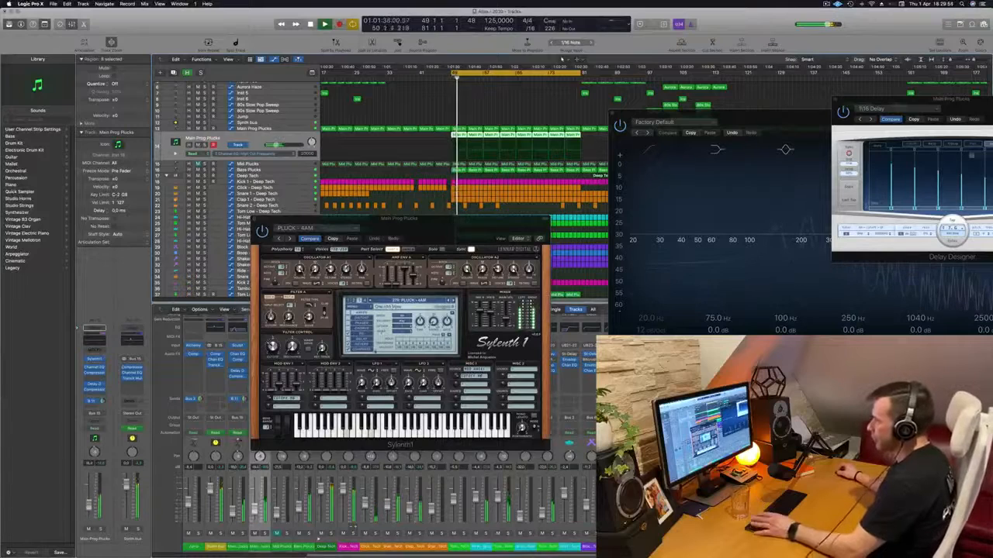
click(274, 335)
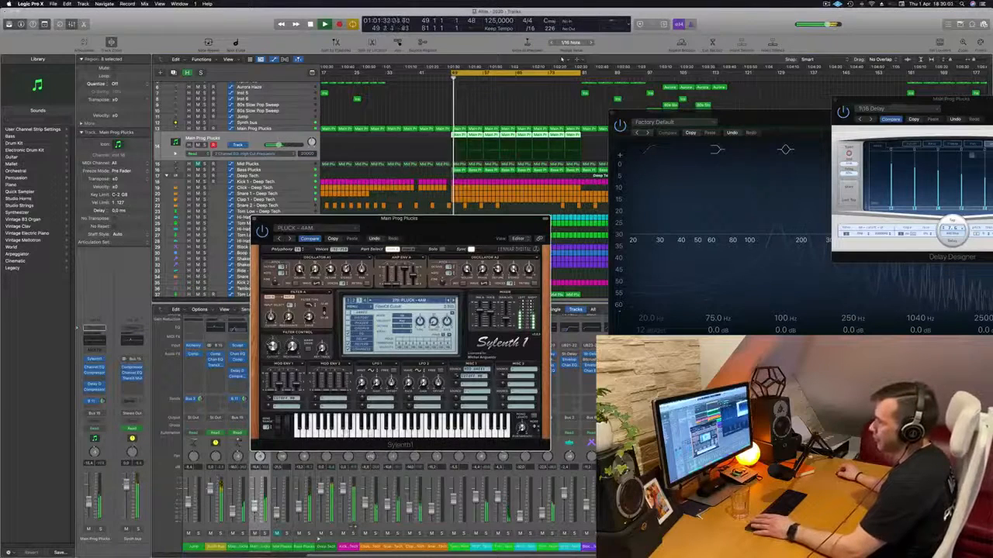
click(89, 502)
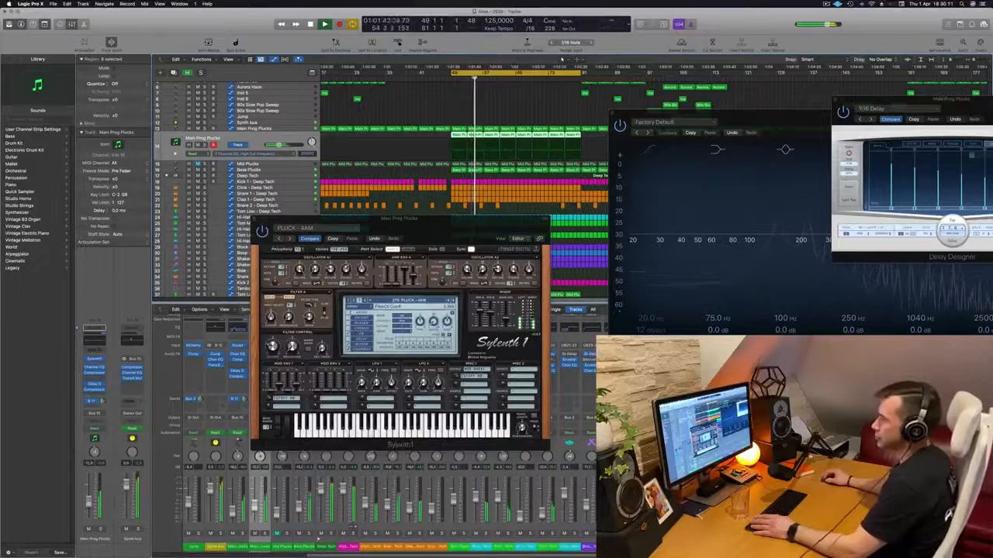
drag(396, 221, 322, 221)
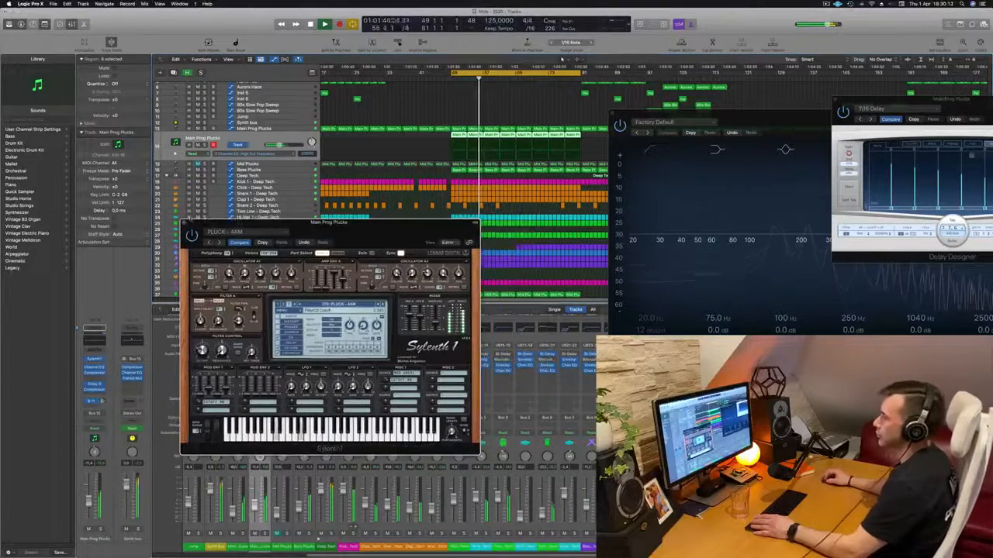
- Close the Sylenth1 and Channel EQ windows of the duplicated Main Prog Plucks track to clear the arrangement
click(184, 225)
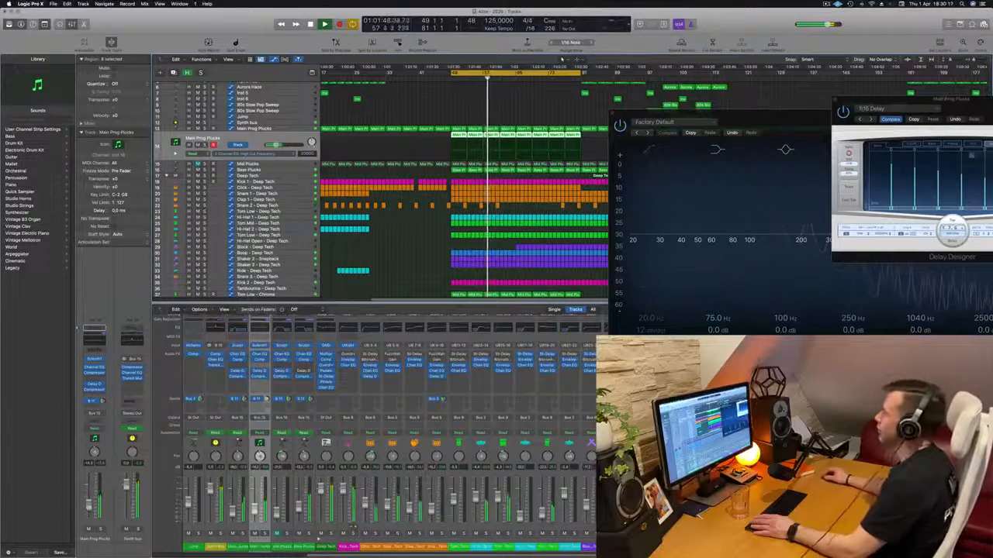
drag(760, 114, 480, 149)
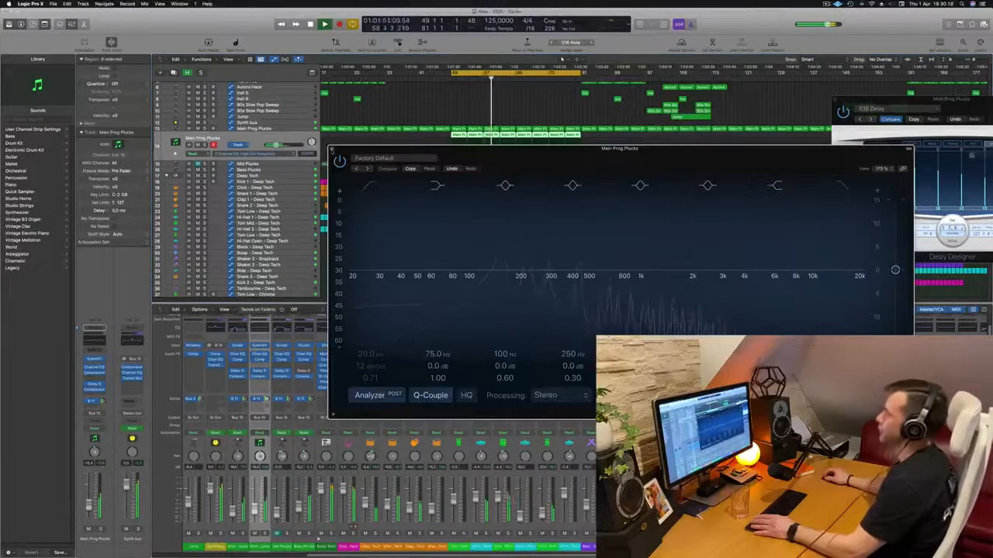
click(332, 150)
scroll(516, 124, up, 4)
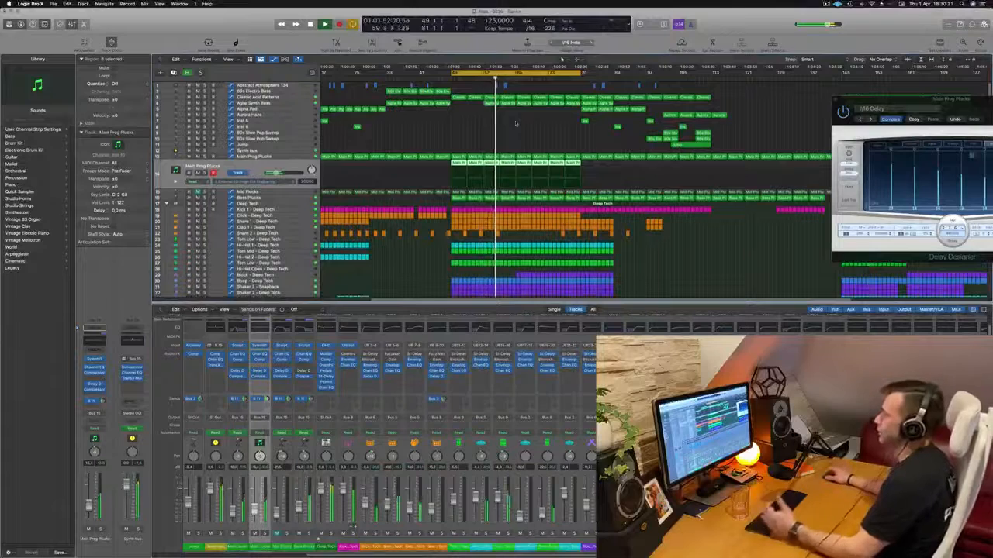
- Set the duplicated Main Prog Plucks track to Touch automation and create a rising and falling Sylenth1 filter cutoff curve across bars 49 to 81
key(comma)
click(96, 429)
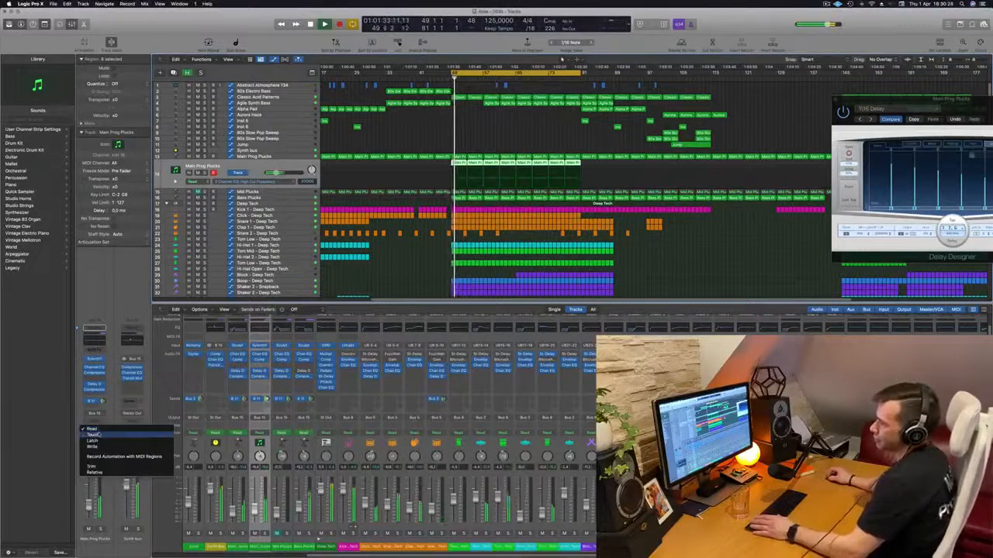
click(98, 435)
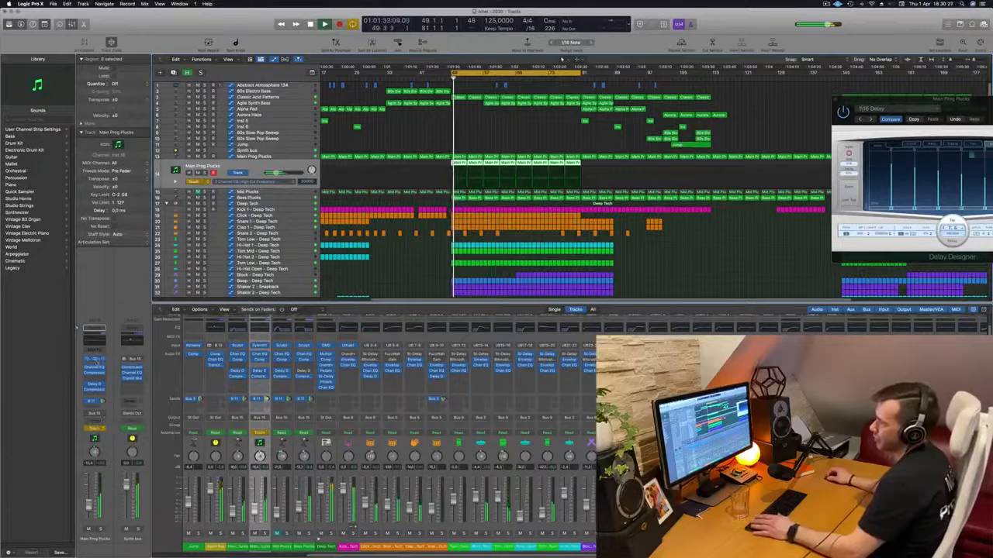
click(94, 360)
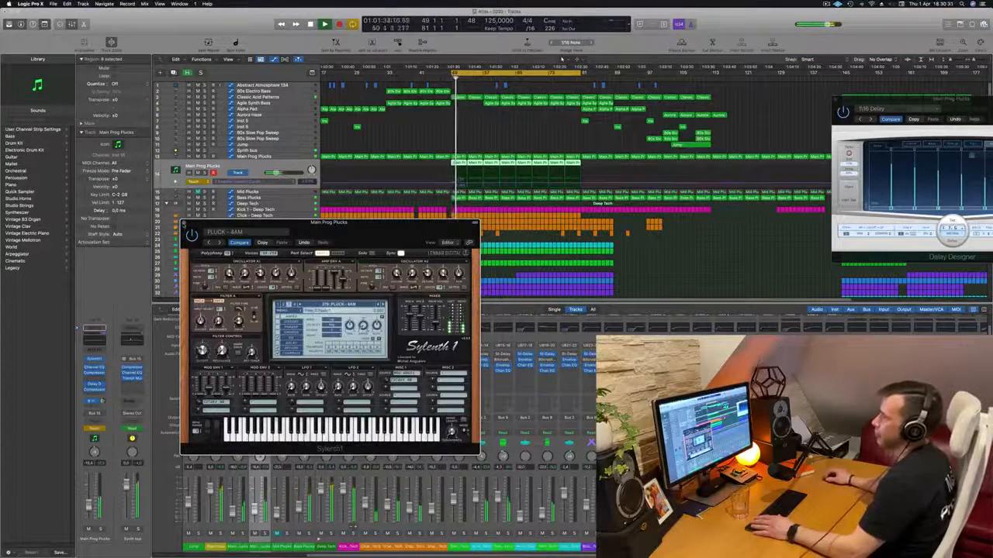
key(super+w)
drag(458, 183, 583, 186)
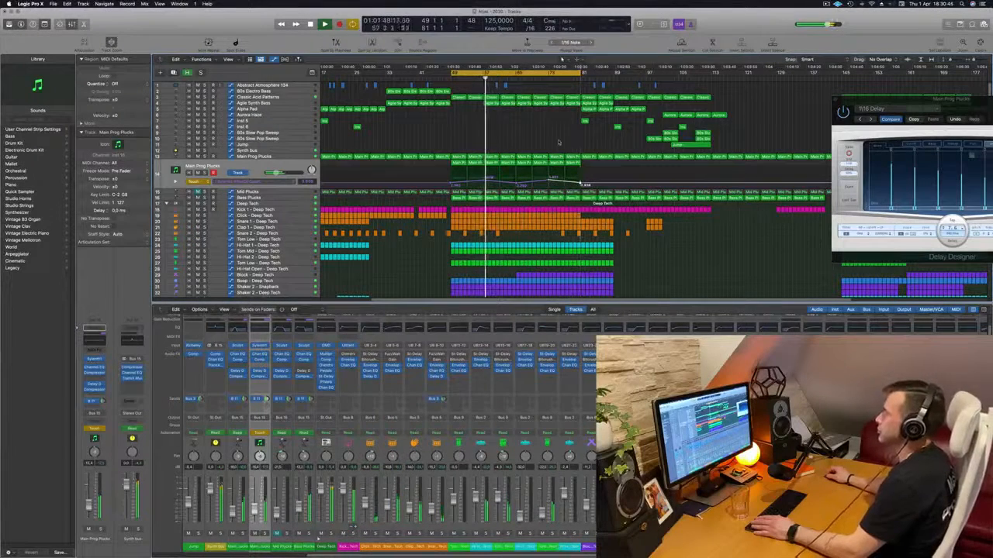
- Select the Synth bus track to examine its automation during playback
key(Up)
key(Up)
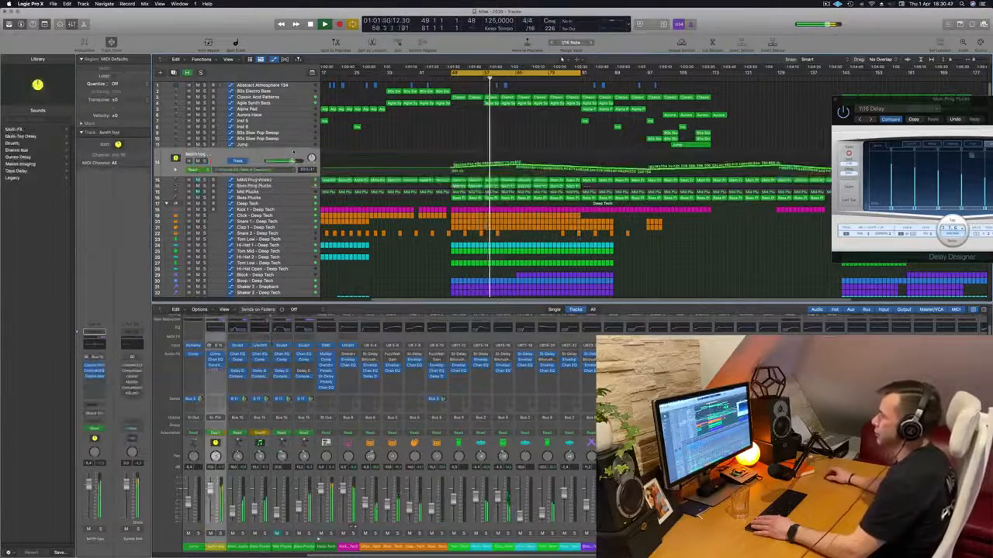